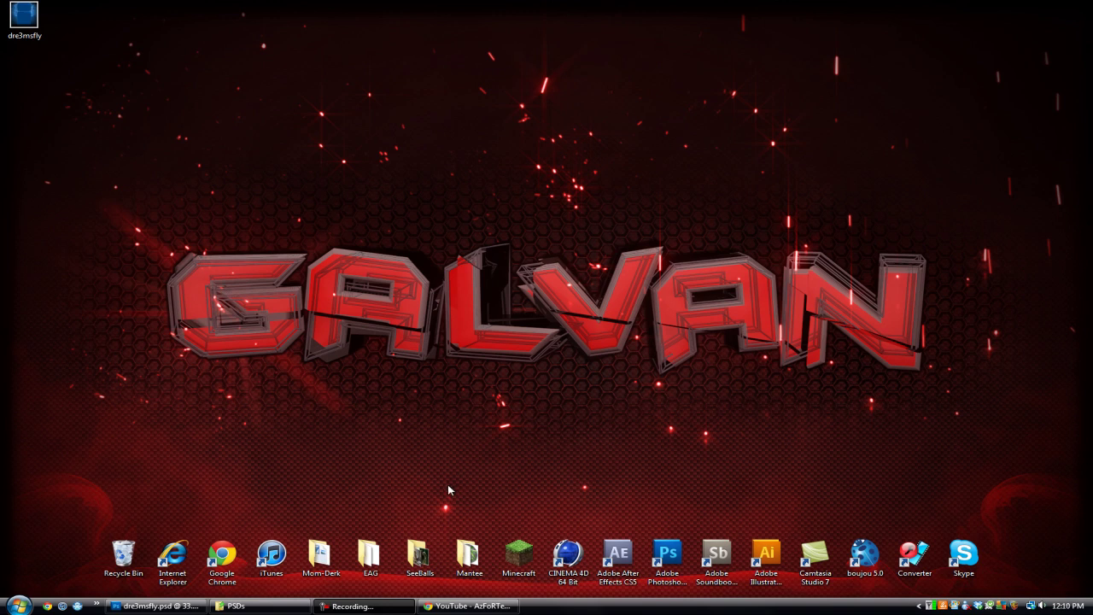
- Bring back the YouTube channel page and scroll through its green background, top to bottom and back
left_click(470, 606)
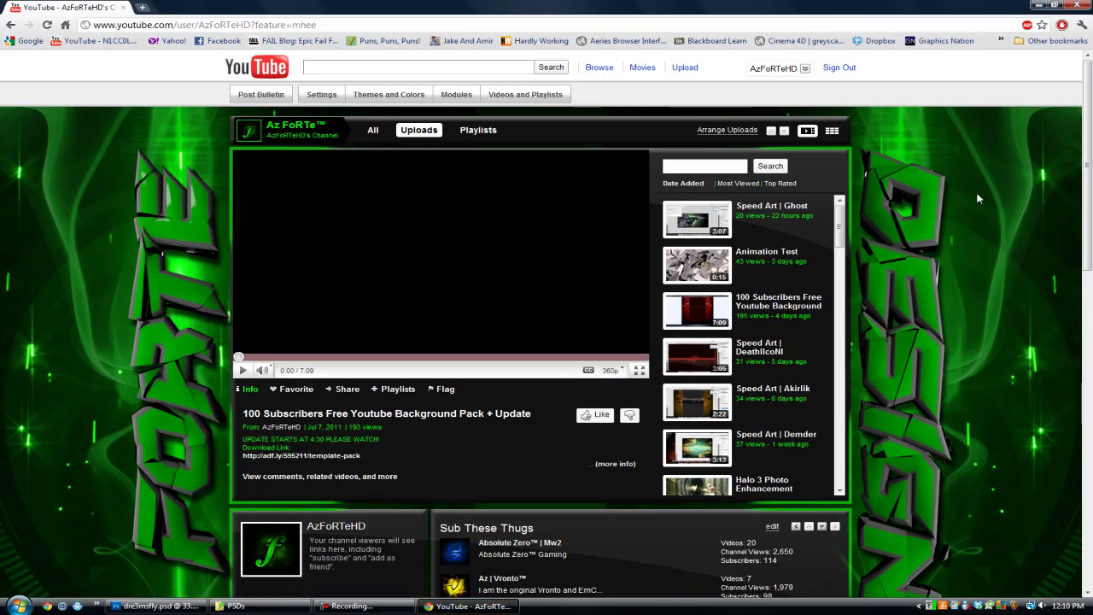
scroll(955, 557, "down", 8)
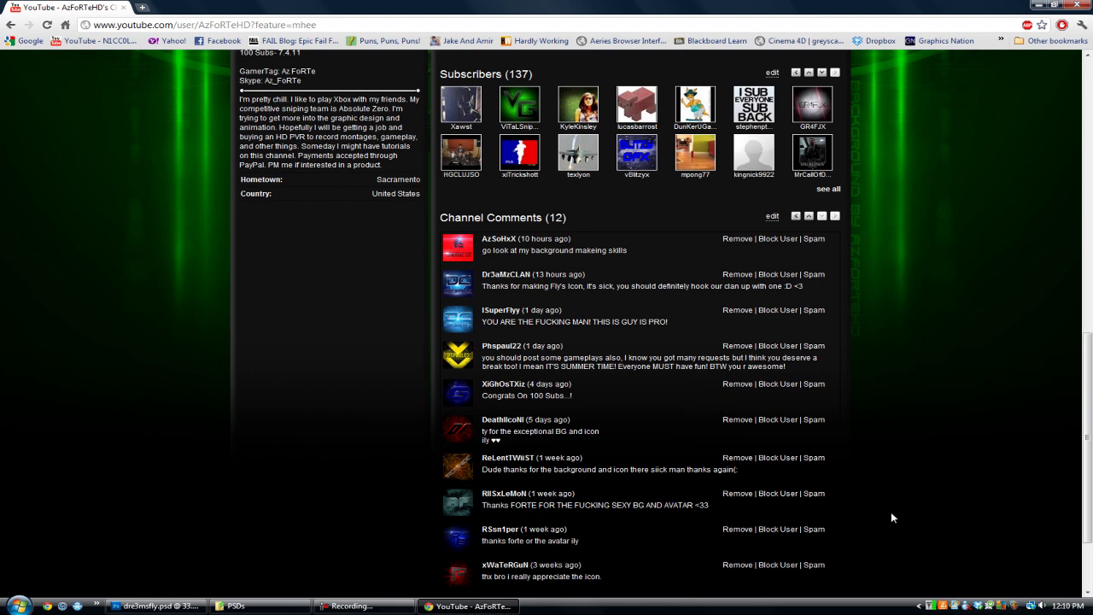
scroll(891, 511, "down", 3)
scroll(903, 465, "up", 5)
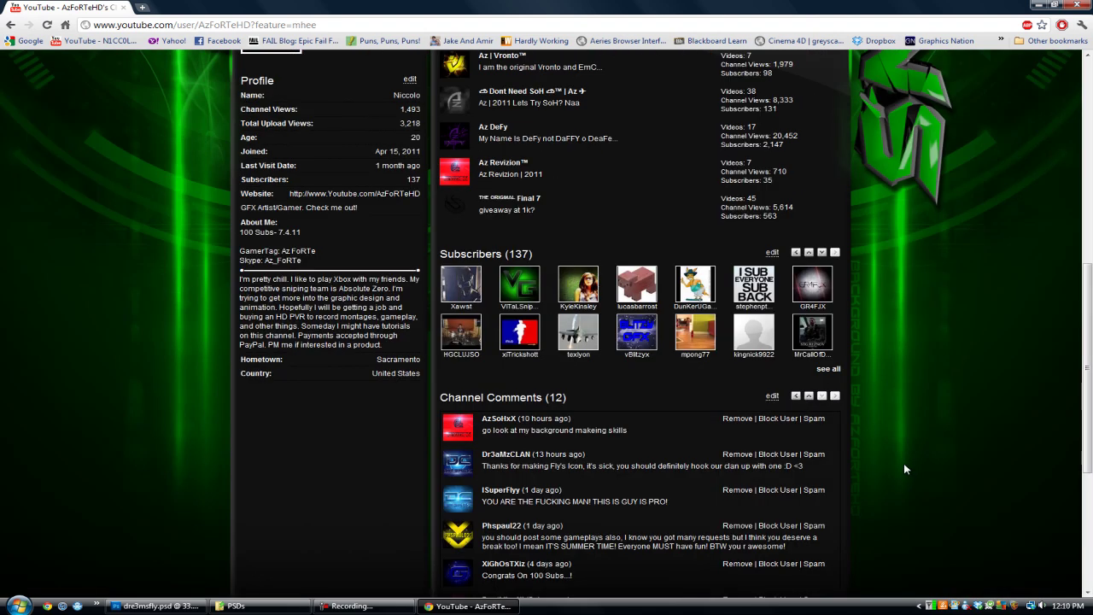
scroll(906, 466, "up", 3)
scroll(908, 460, "up", 3)
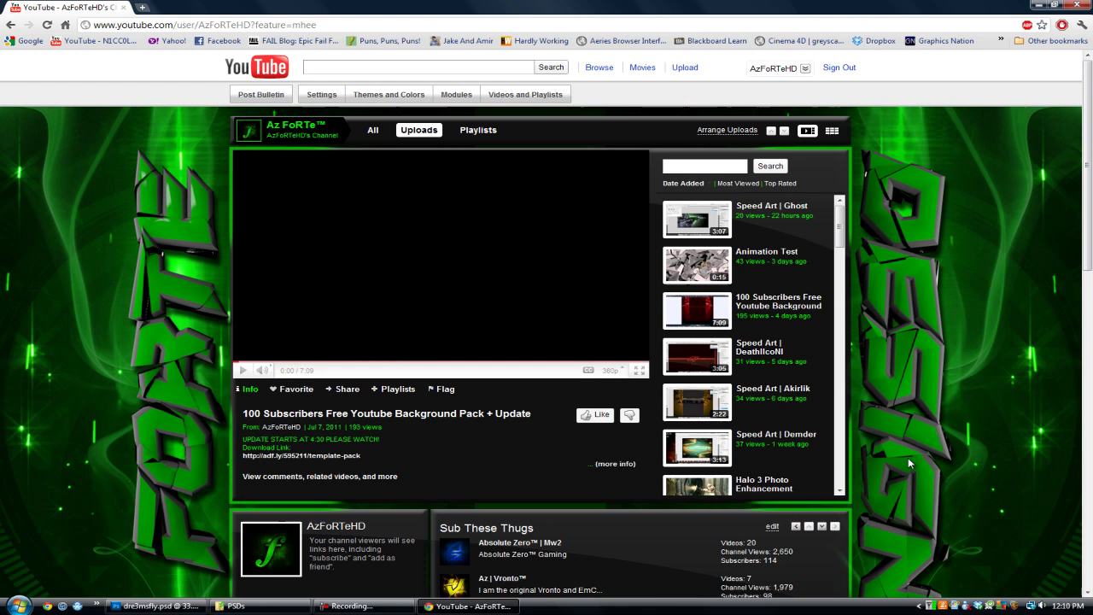
scroll(908, 457, "down", 2)
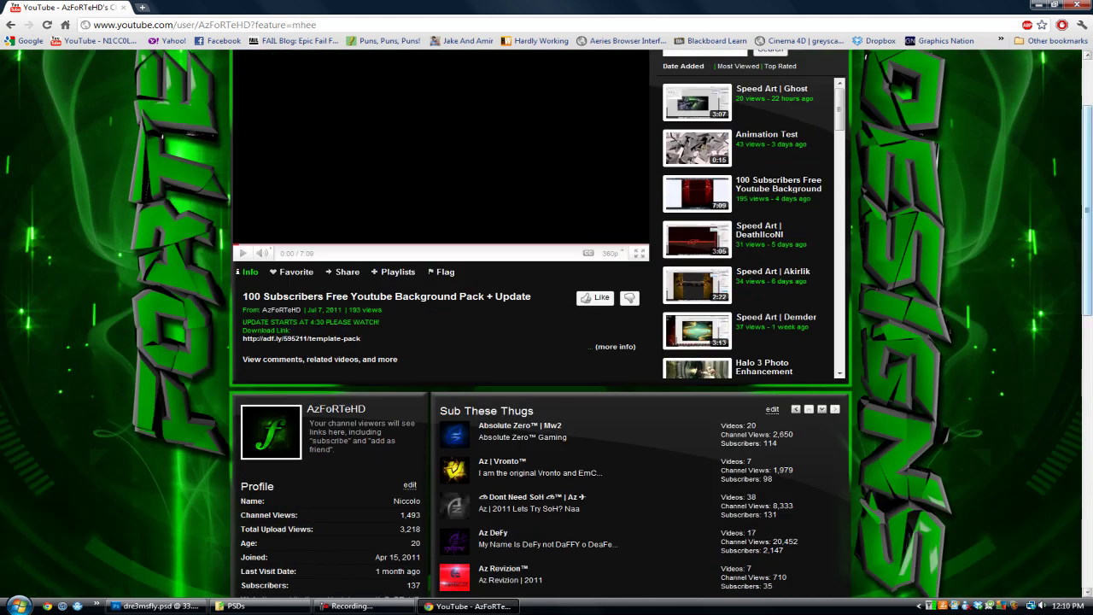
scroll(1088, 247, "up", 1)
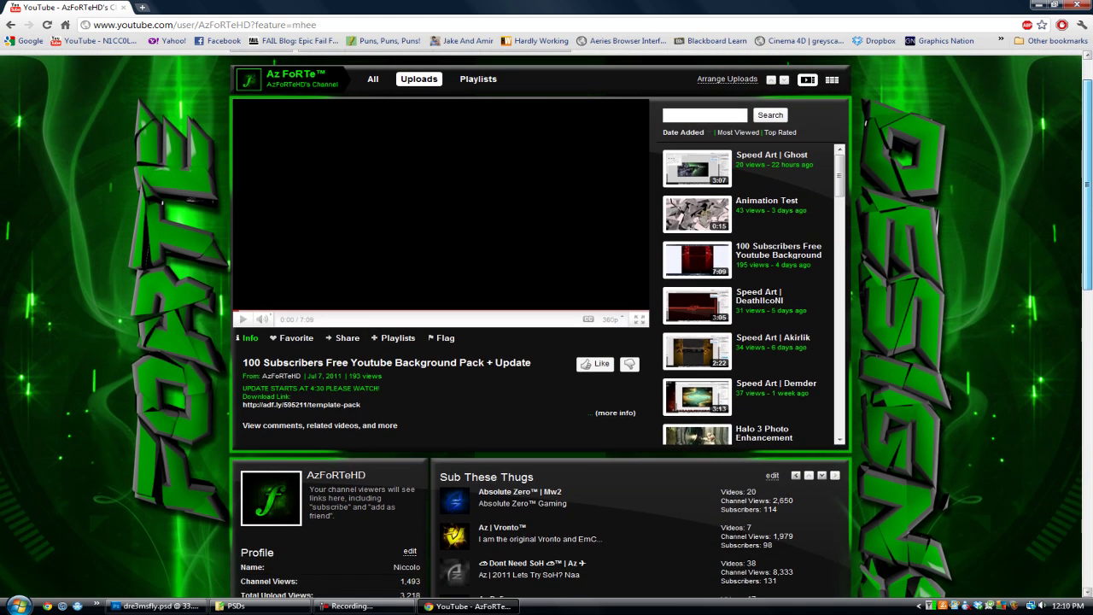
left_click_drag(1088, 248, 1088, 249)
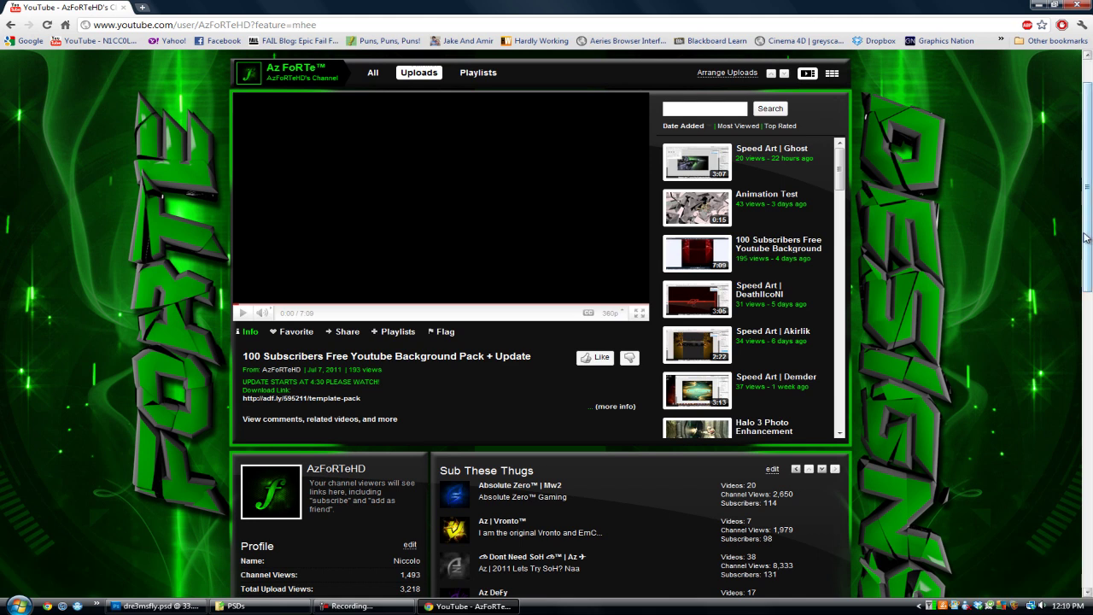
left_click_drag(1090, 235, 1082, 213)
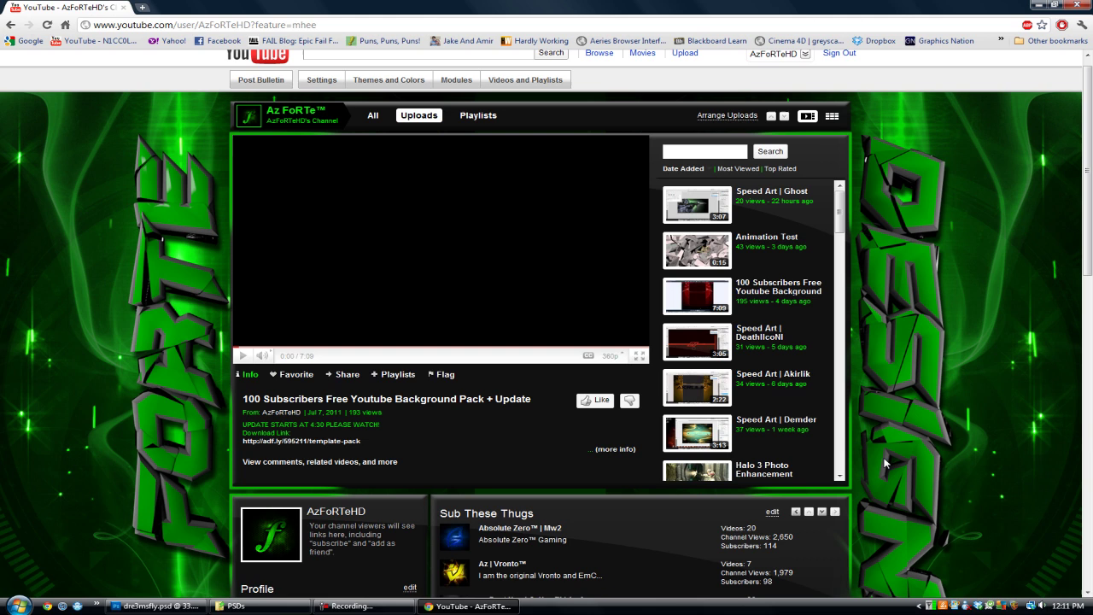
left_click_drag(1088, 171, 1090, 75)
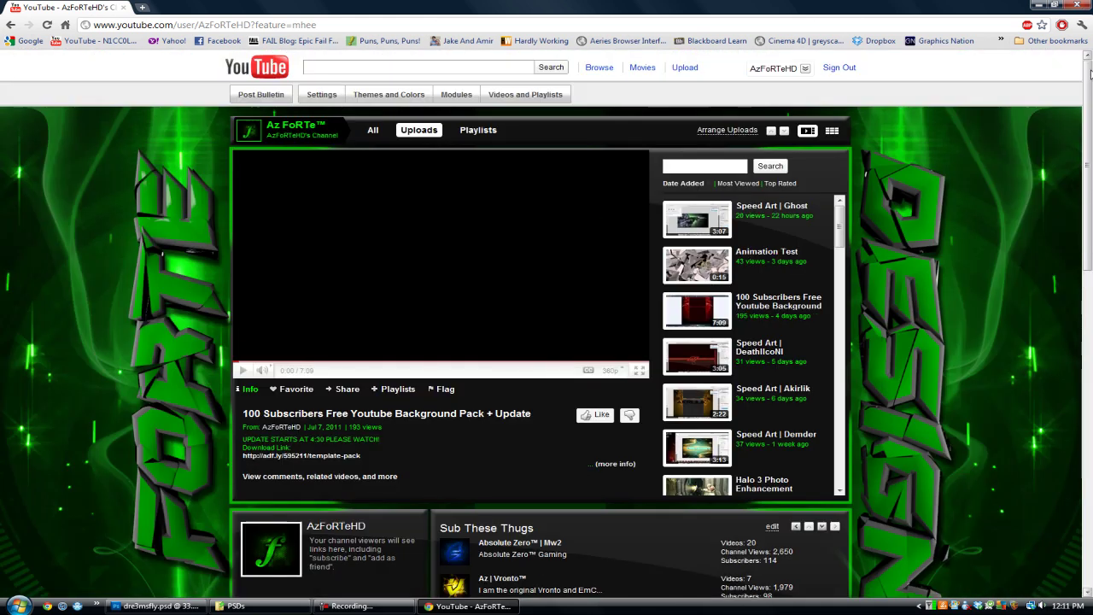
- Check the desktop files, then bring the dre3msfly Photoshop document back to the front
left_click(1035, 4)
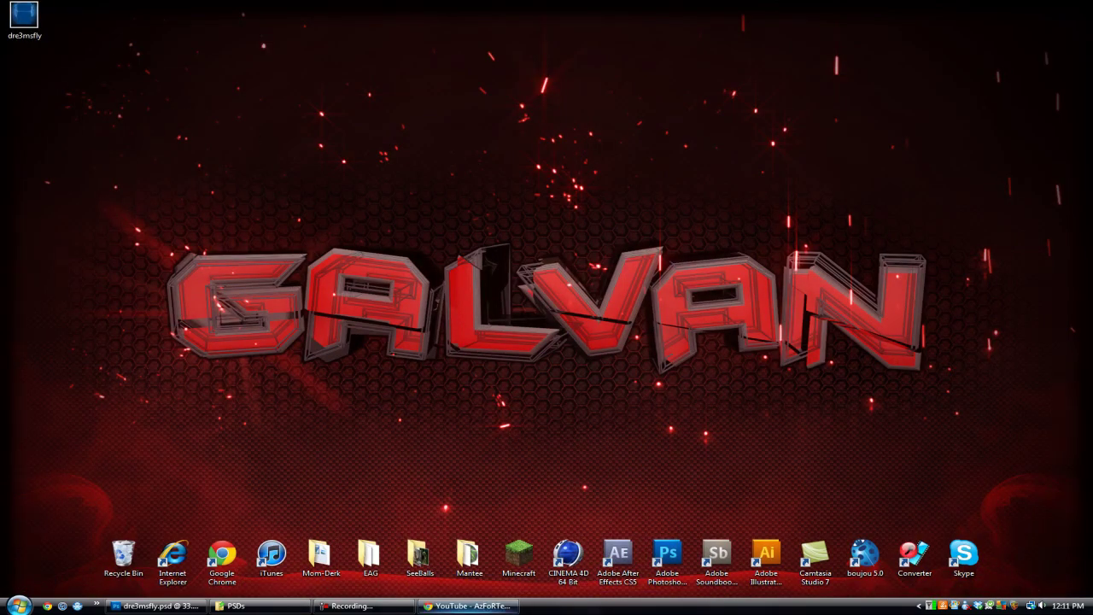
left_click(153, 606)
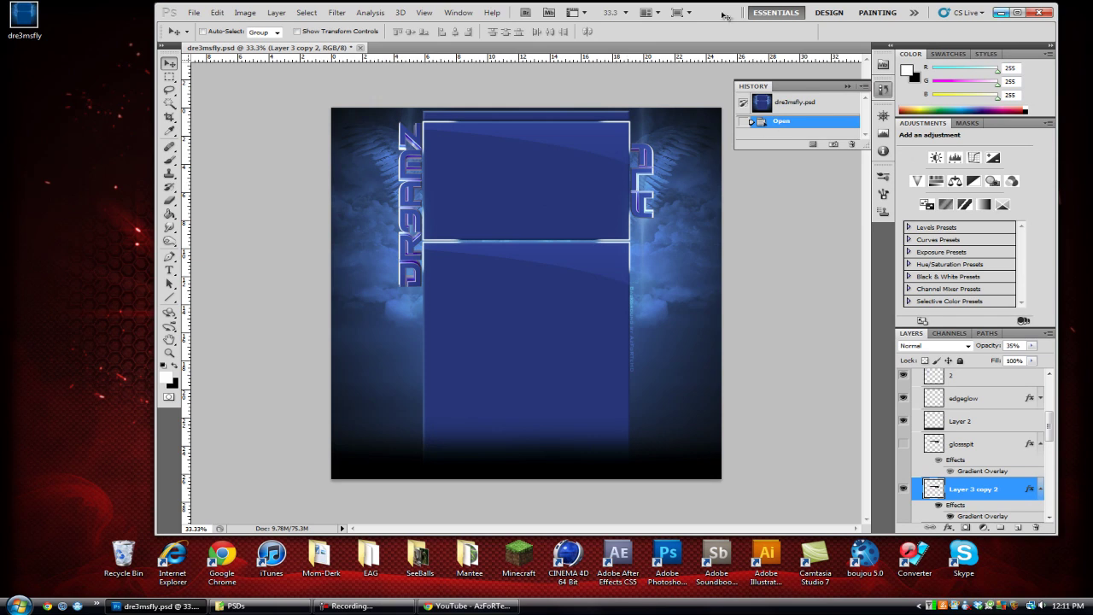
left_click(1001, 12)
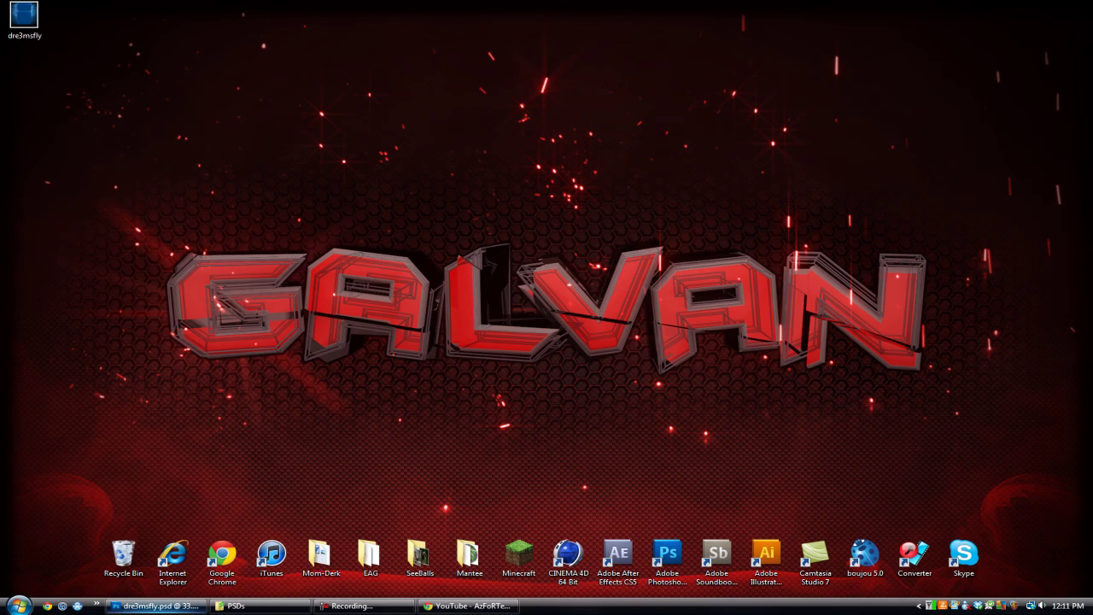
double_click(24, 19)
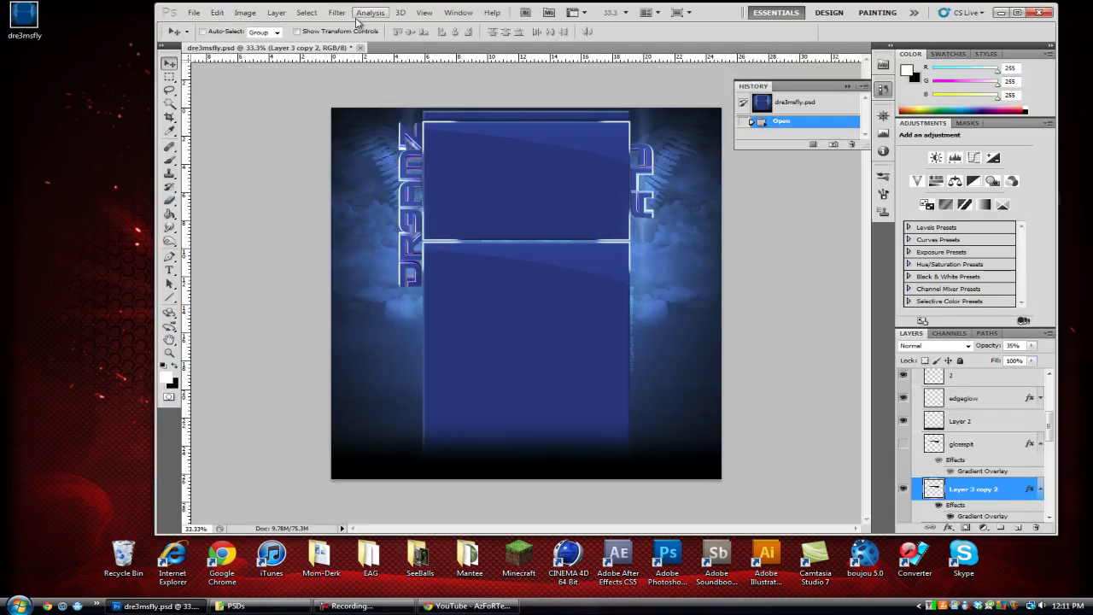
- Save a copy of the dre3msfly document as a PNG on the Desktop
left_click(194, 12)
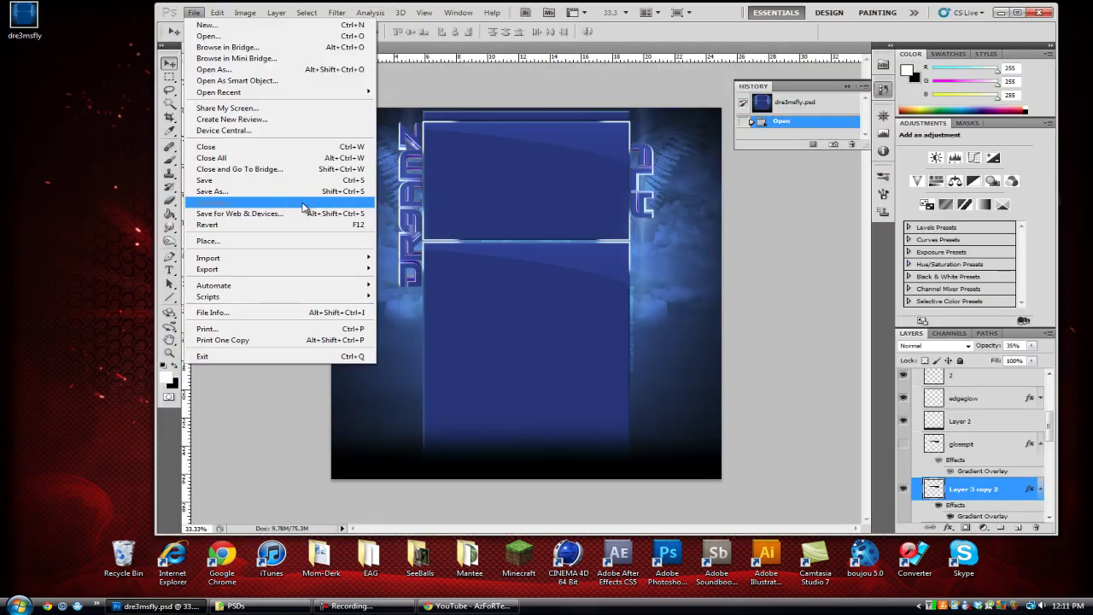
left_click(243, 195)
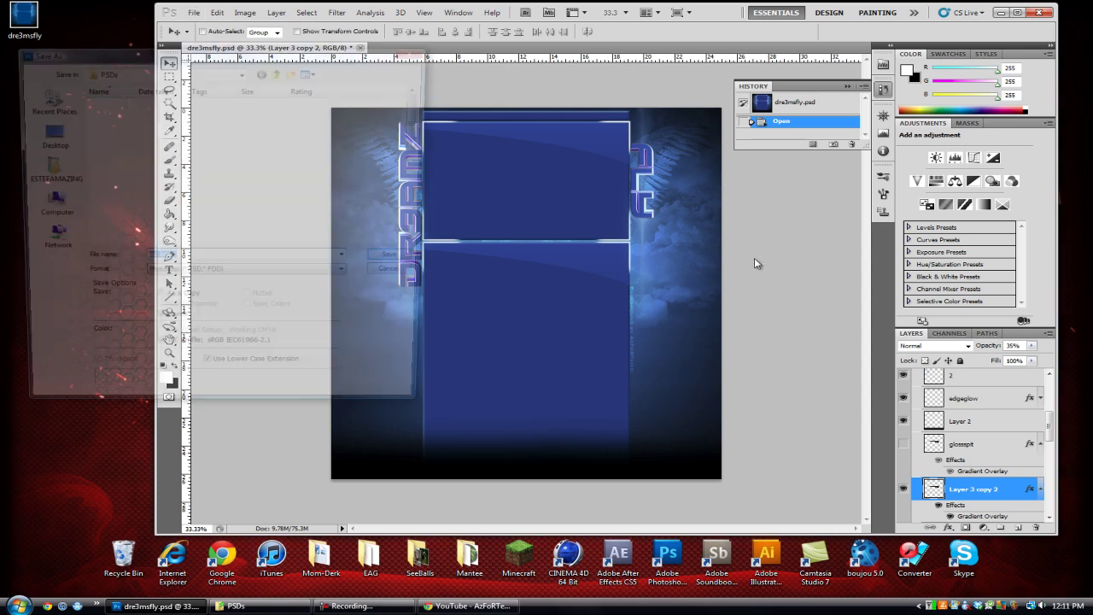
left_click(46, 135)
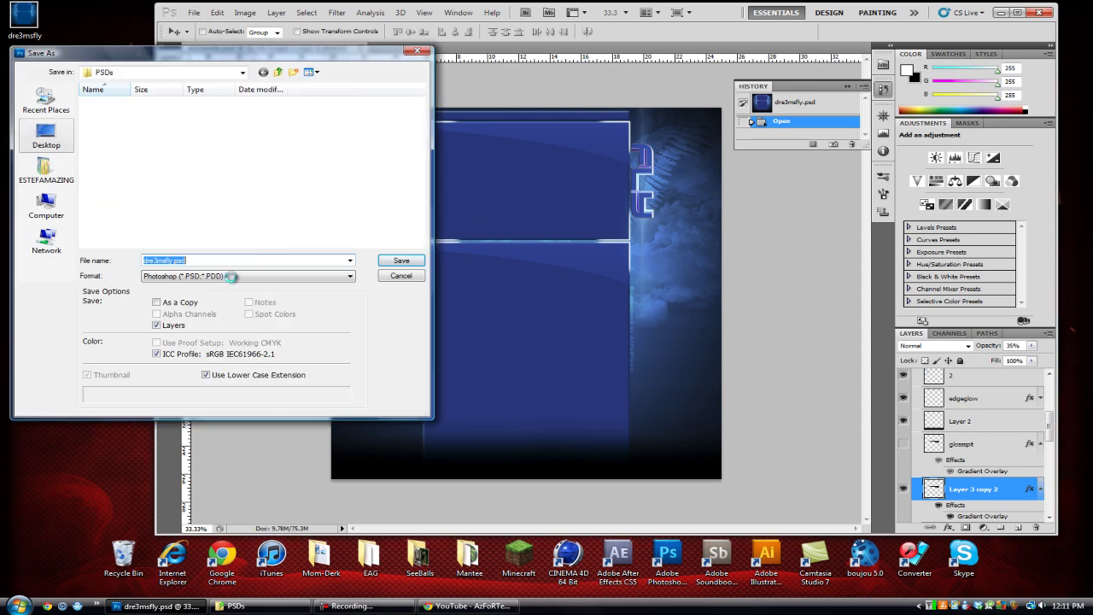
left_click(226, 276)
left_click(209, 401)
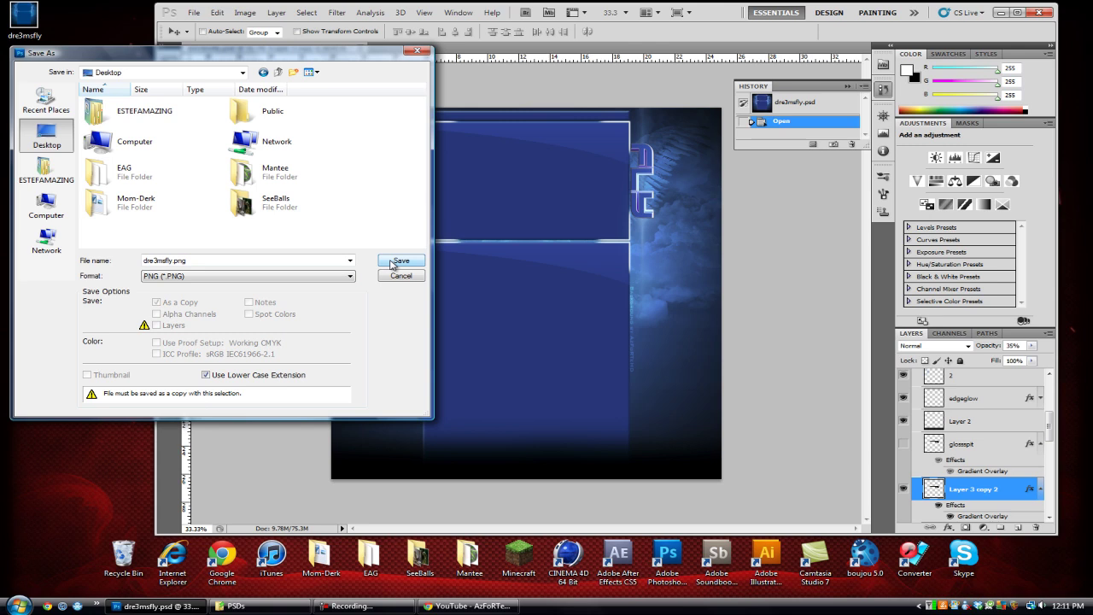
left_click(397, 261)
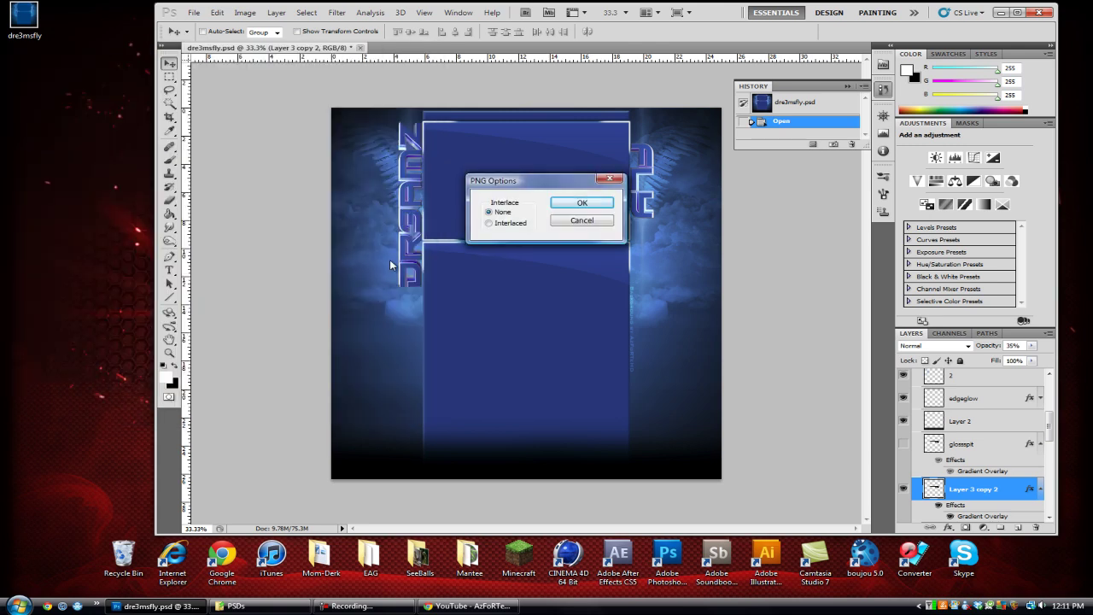
- Finish the dre3msfly PNG save without interlacing, inspect it on the desktop, then return to YouTube
left_click(599, 202)
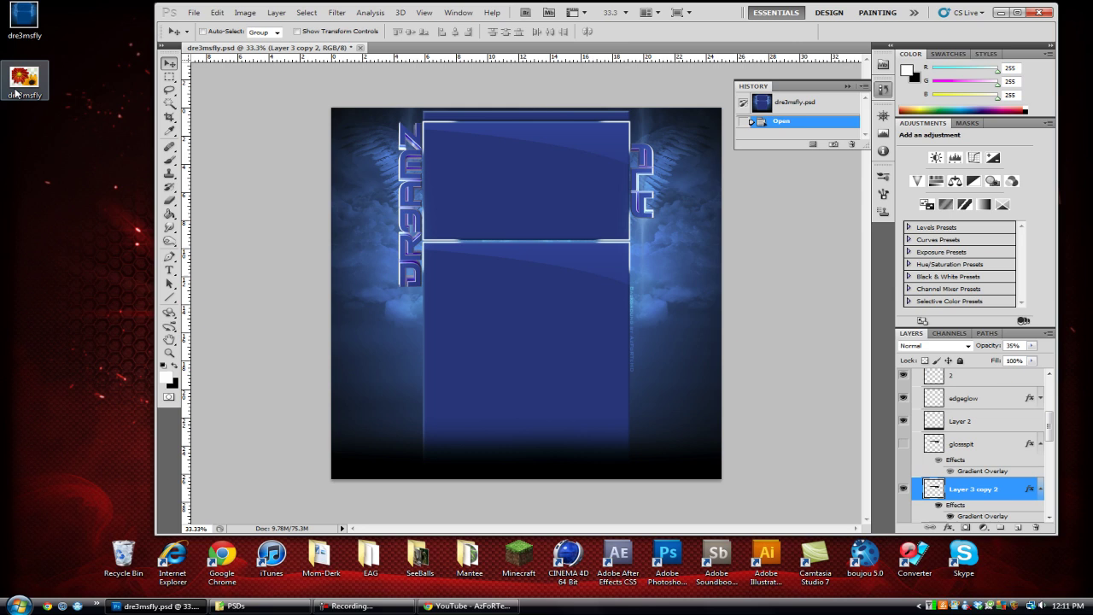
left_click(55, 83)
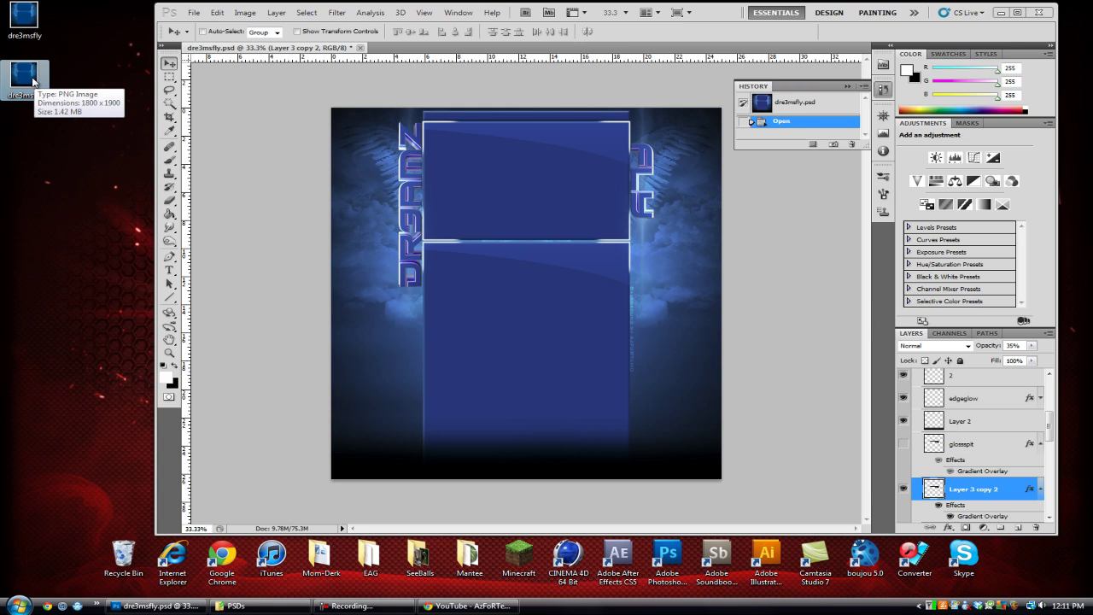
left_click(57, 357)
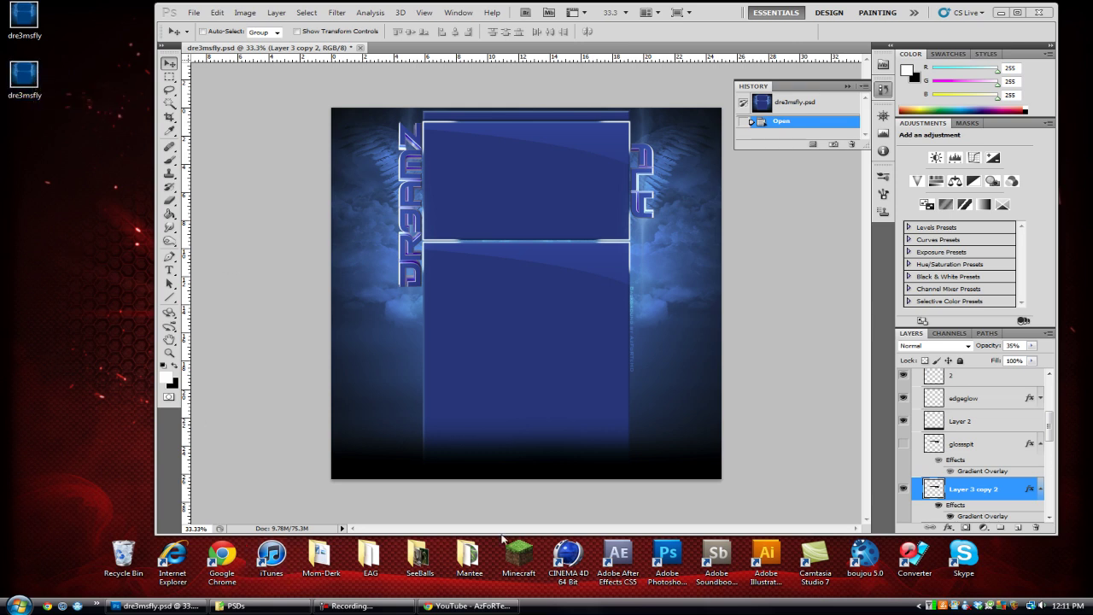
left_click(468, 606)
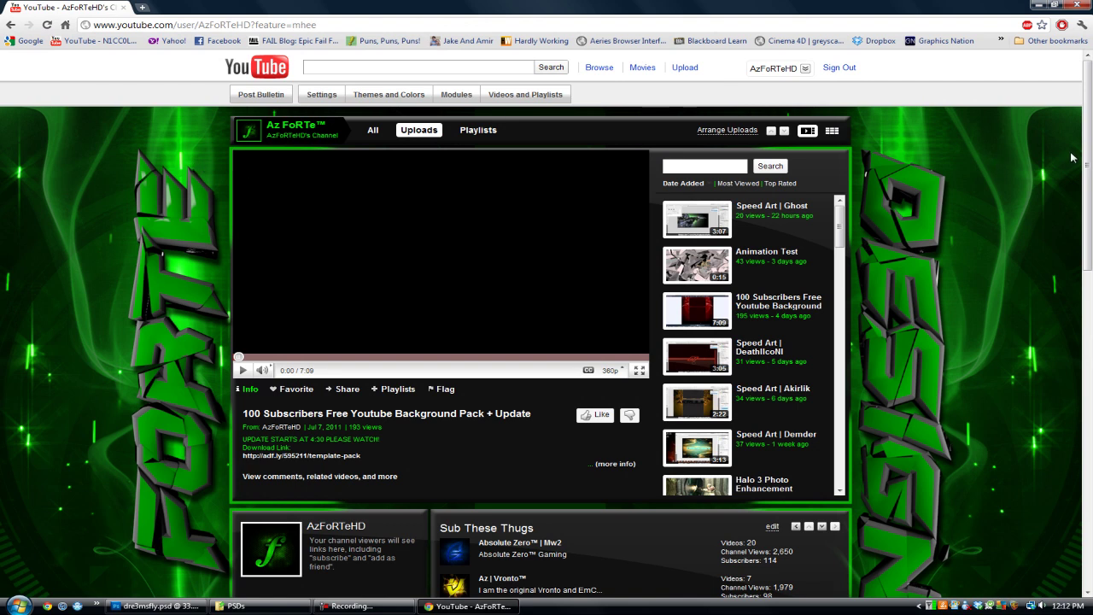
- Open the channel's theme and colour settings, remove the background, then discard those edits
scroll(890, 316, "down", 5)
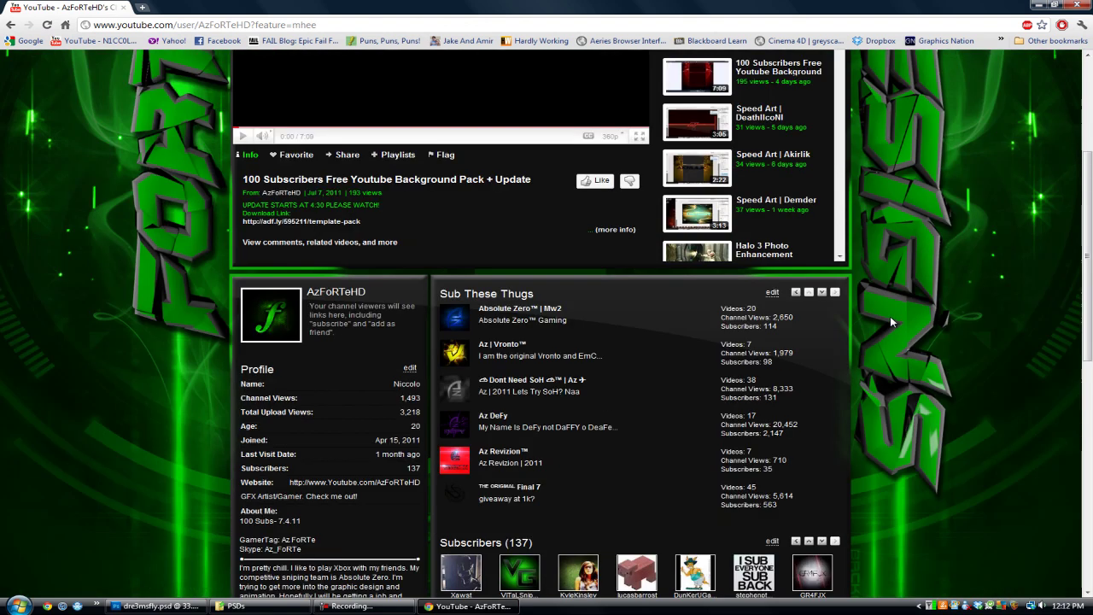
scroll(893, 311, "up", 5)
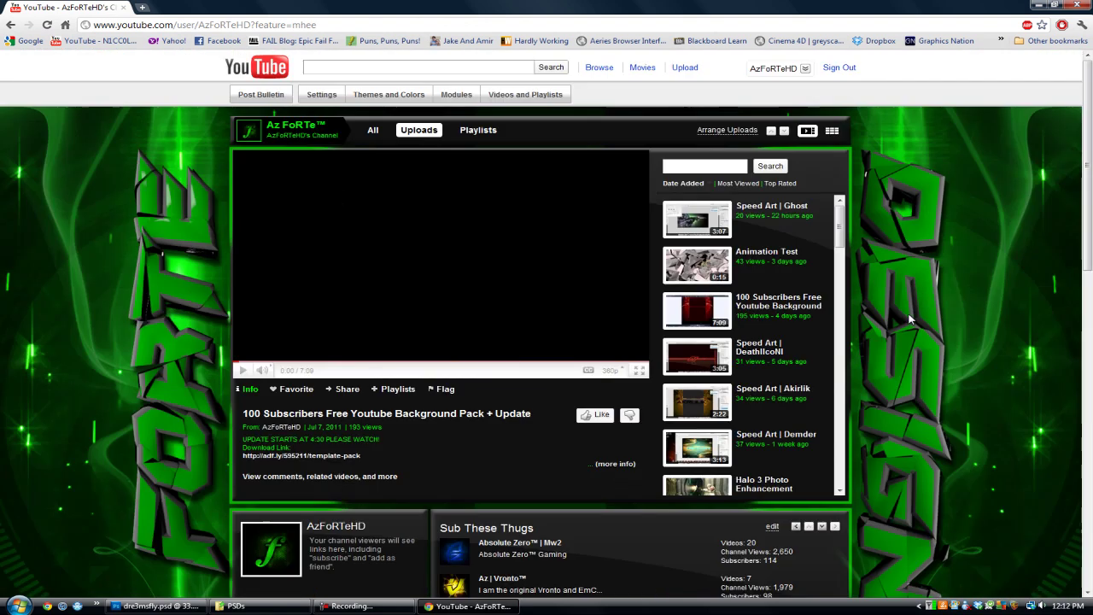
left_click(389, 96)
left_click(362, 381)
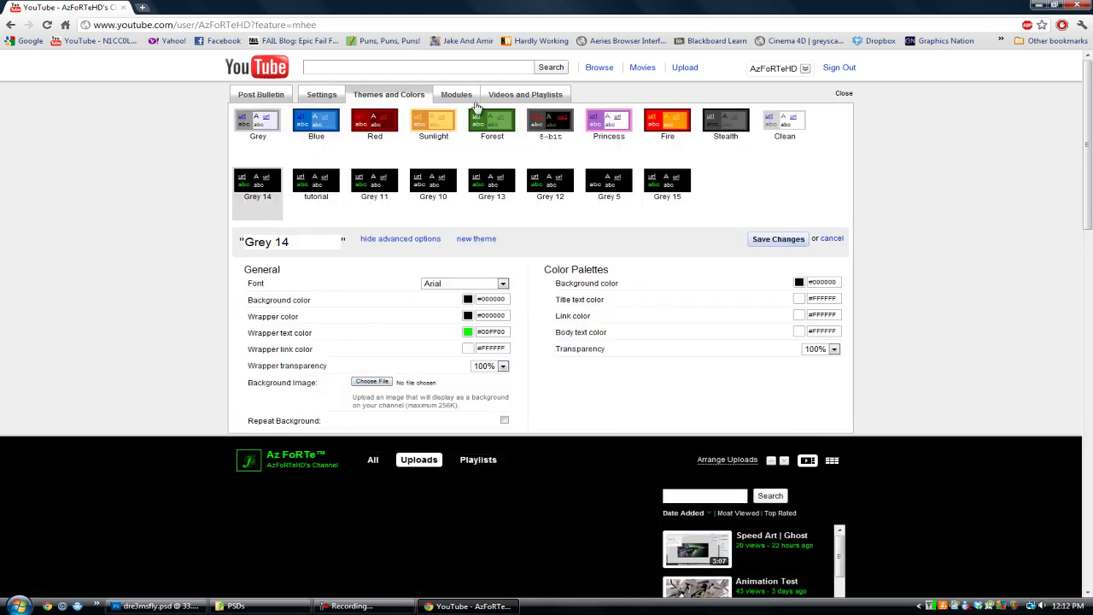
left_click(832, 240)
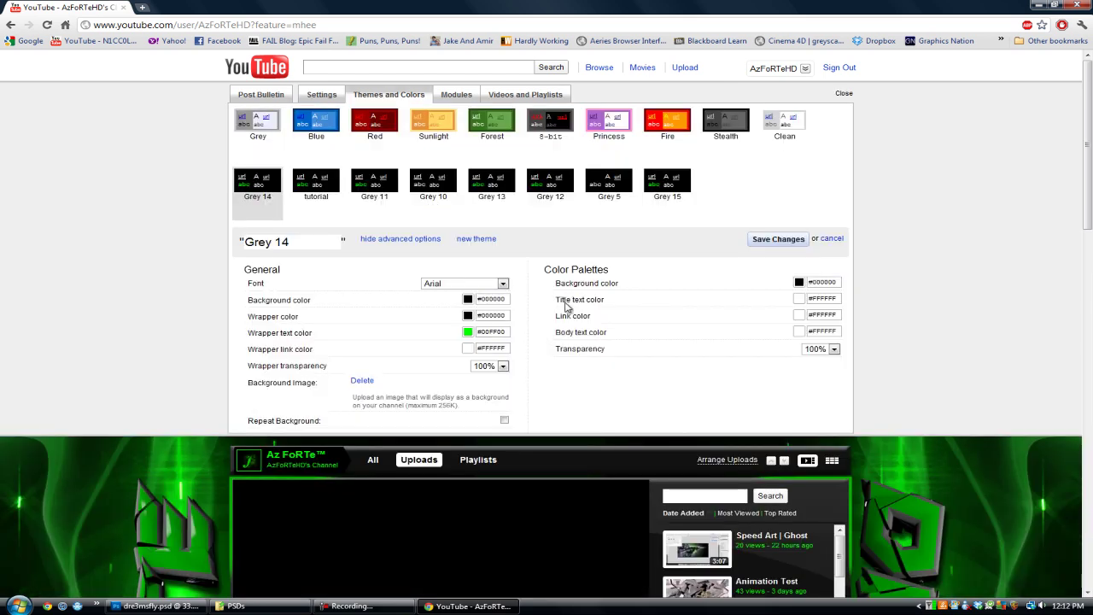
- Create a Grey 15 theme and upload the dre3msfly JPEG as its background image
left_click(479, 240)
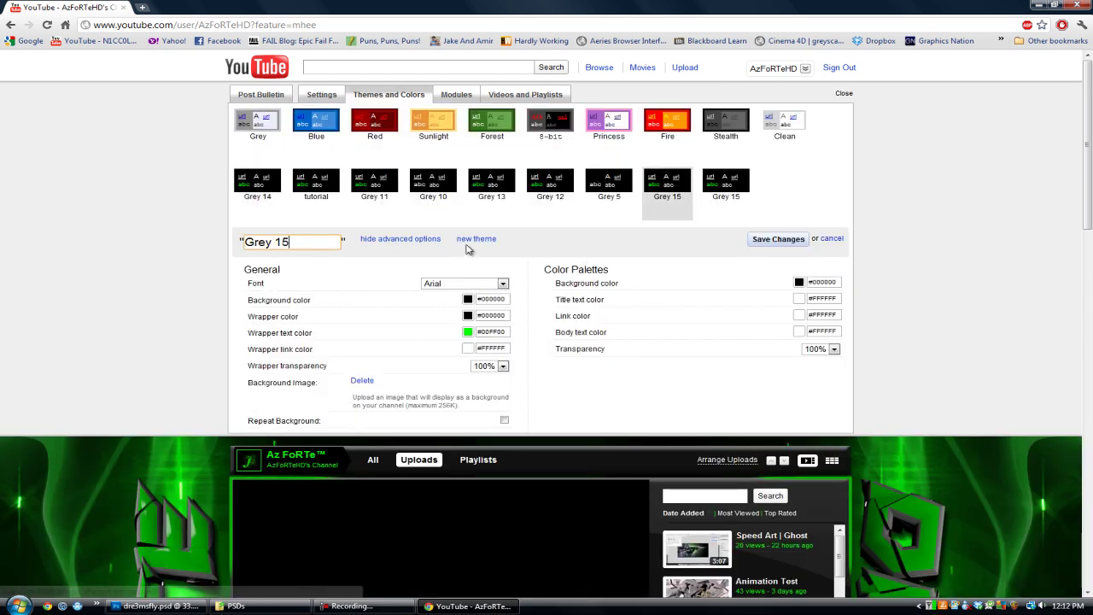
left_click(361, 381)
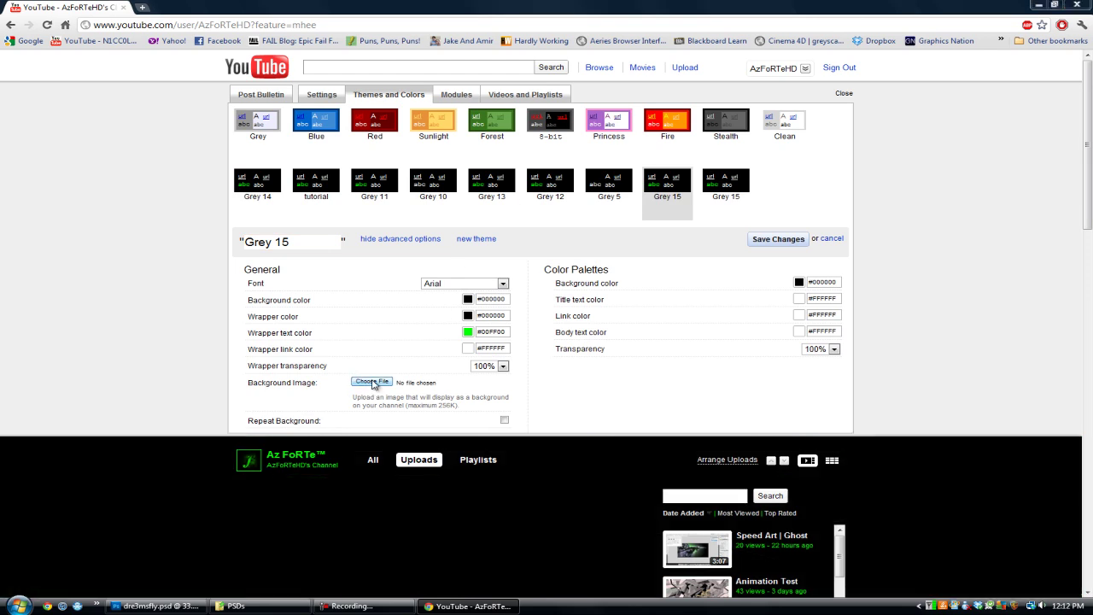
scroll(451, 415, "down", 5)
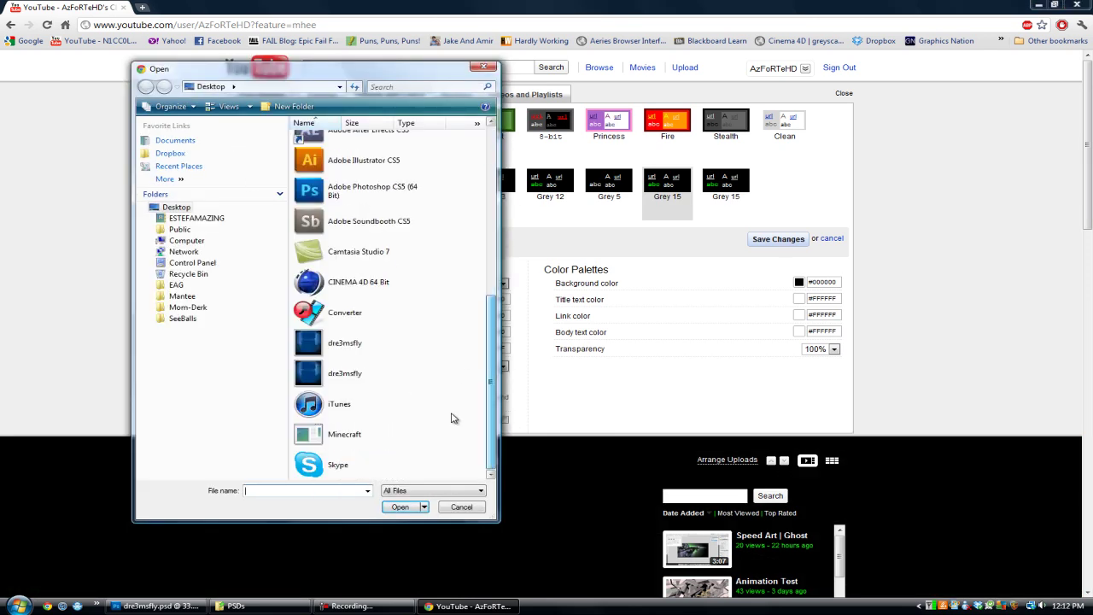
left_click(373, 341)
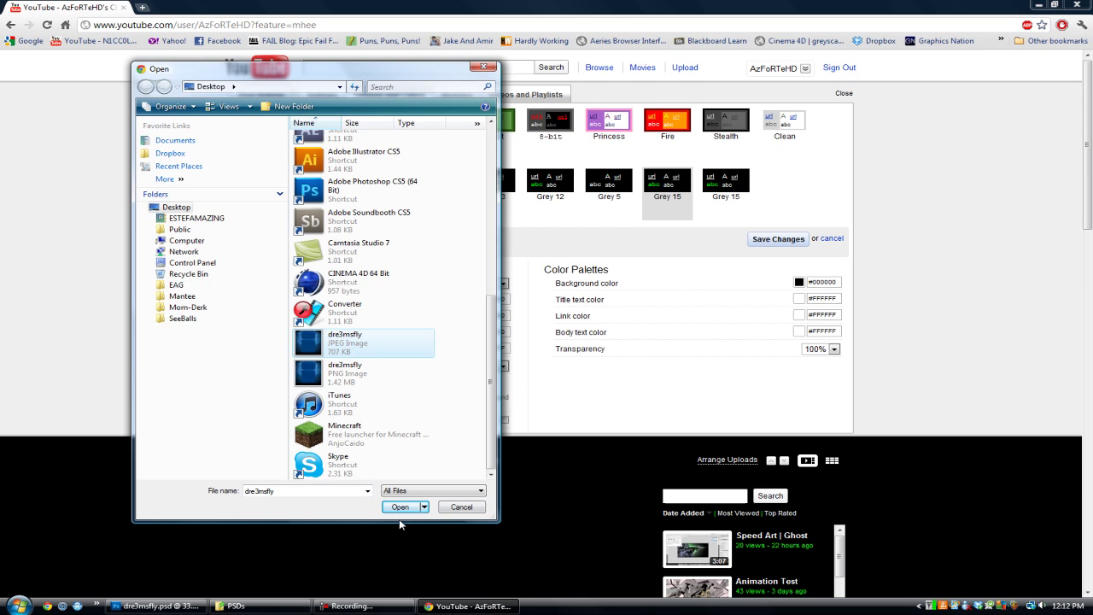
left_click(394, 511)
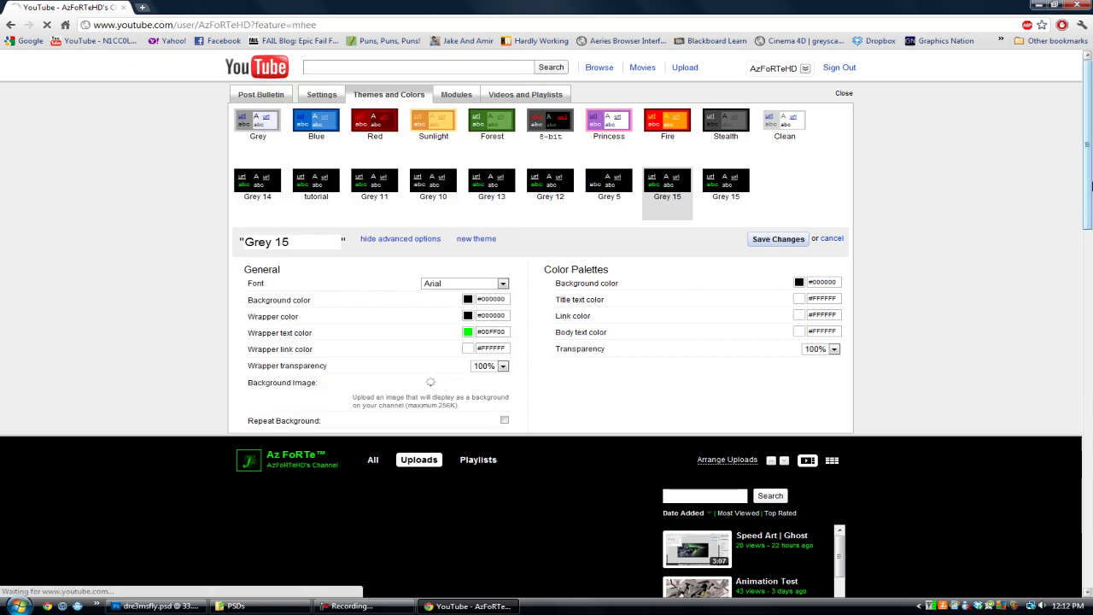
- Inspect the blue dre3msfly background down the whole channel page, then cancel the theme editor
left_click_drag(1084, 221, 1080, 287)
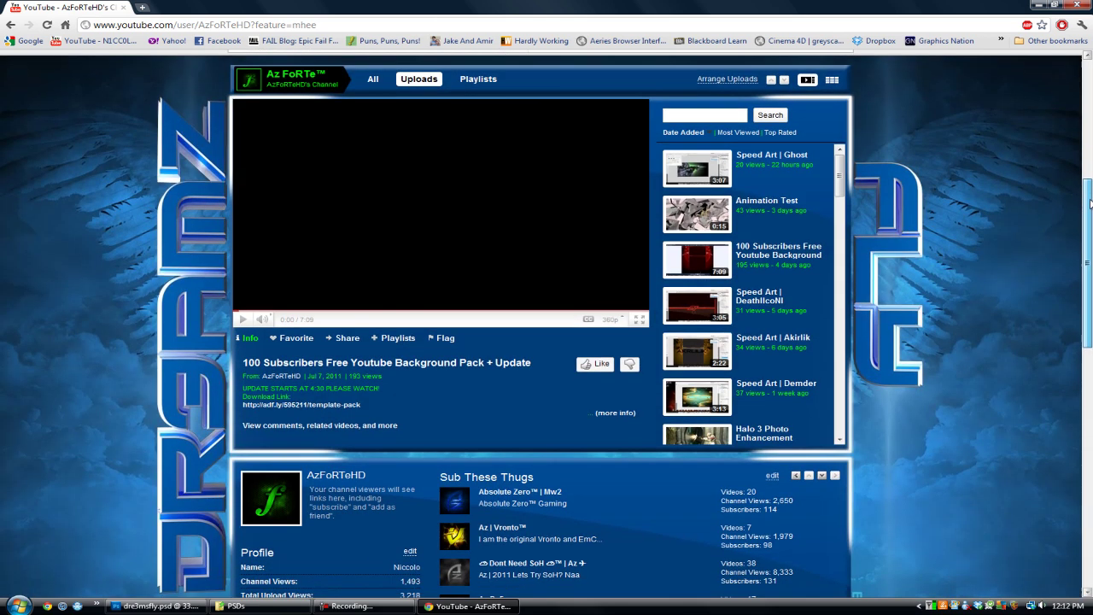
left_click_drag(1090, 203, 1088, 299)
scroll(1088, 299, "up", 1)
scroll(1087, 261, "up", 4)
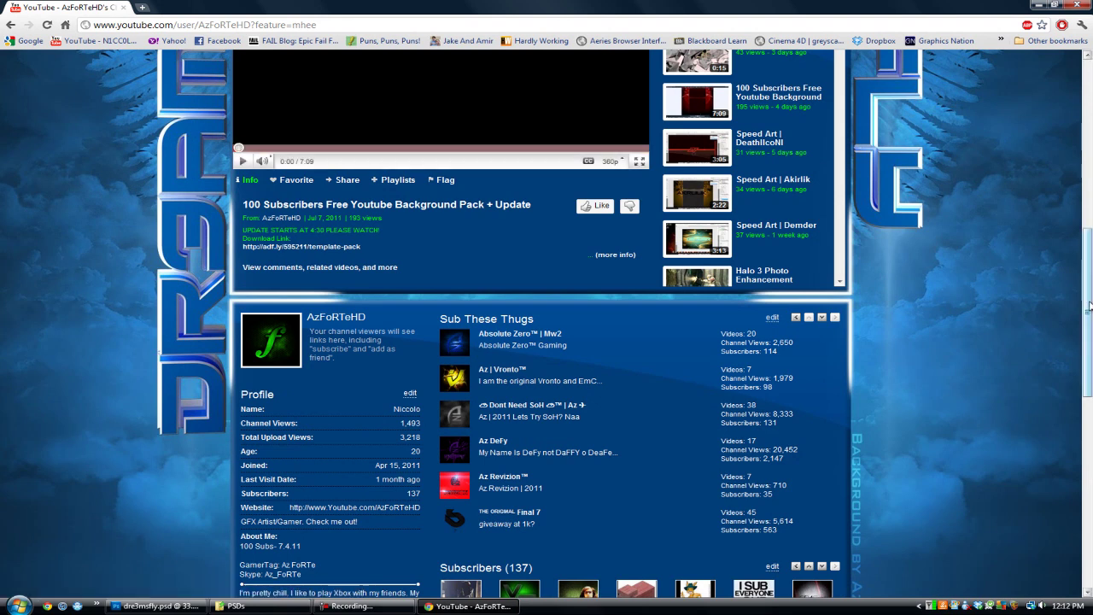
scroll(1088, 220, "up", 6)
left_click_drag(1088, 220, 1089, 338)
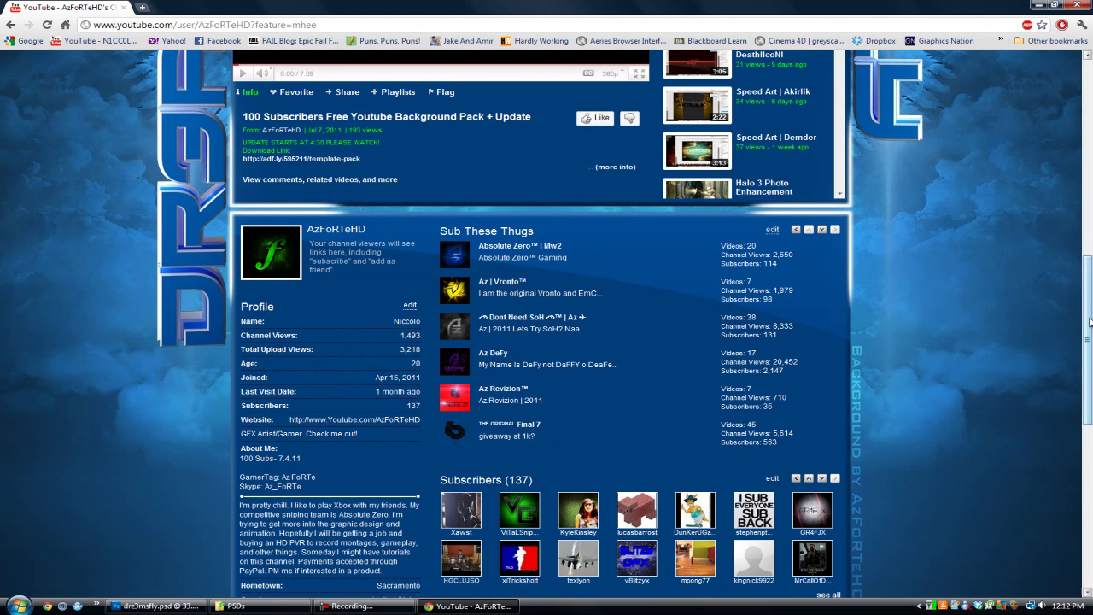
scroll(1085, 321, "down", 1)
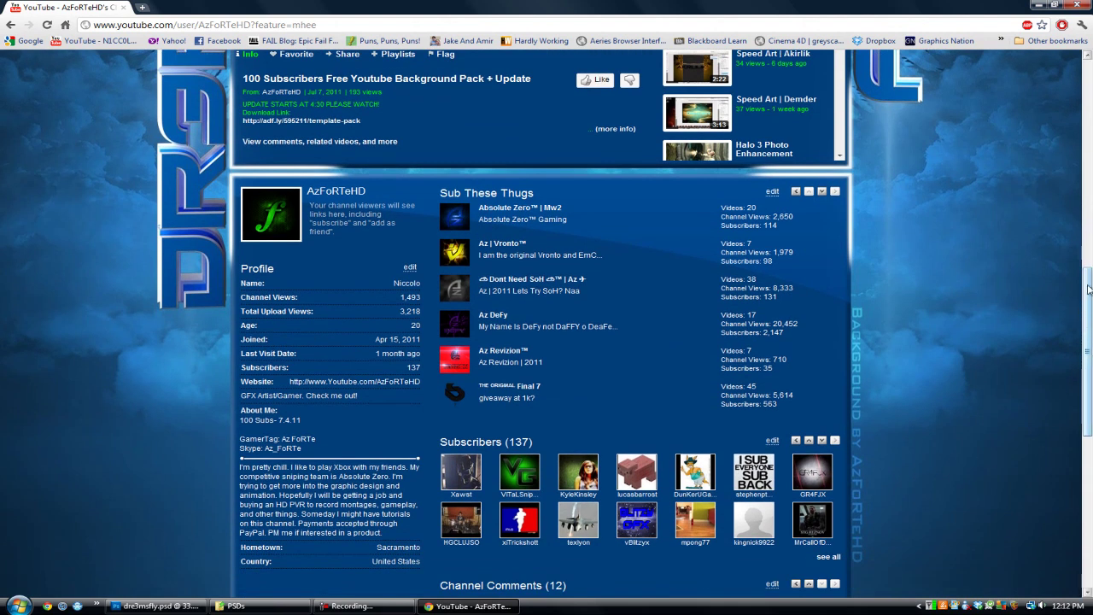
left_click_drag(1083, 314, 1090, 152)
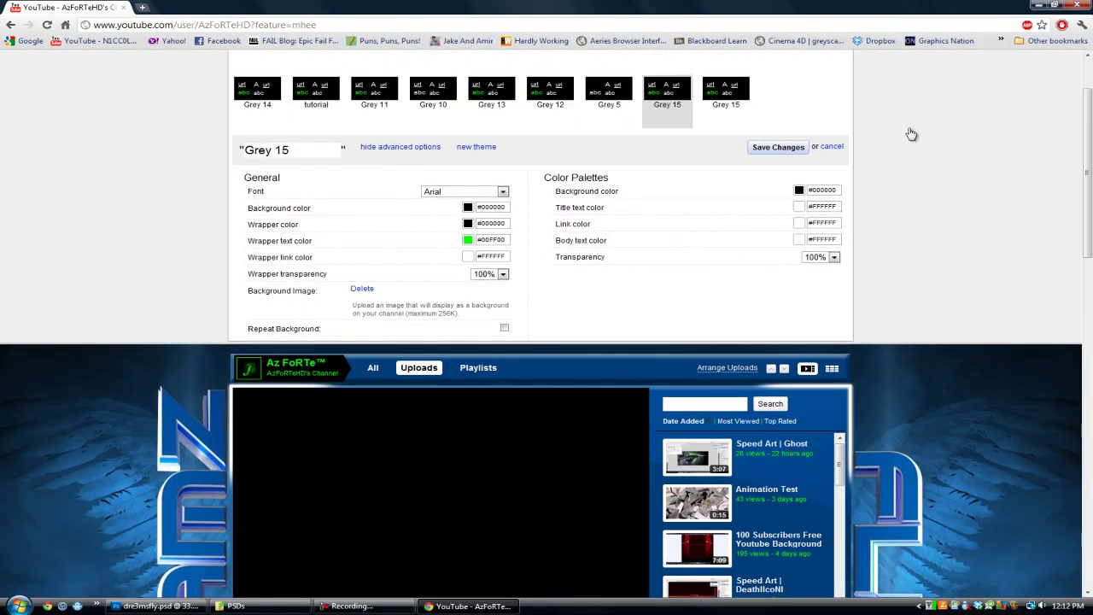
left_click(833, 152)
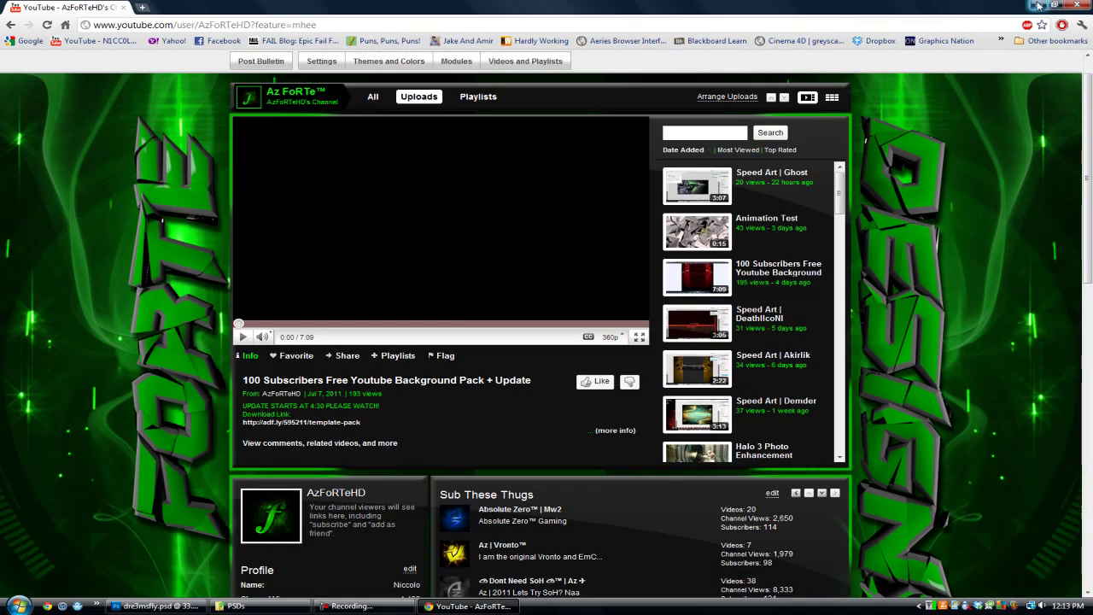
- Back in Photoshop, flatten the dre3msfly layers into one Background layer, discarding hidden layers
left_click(1037, 5)
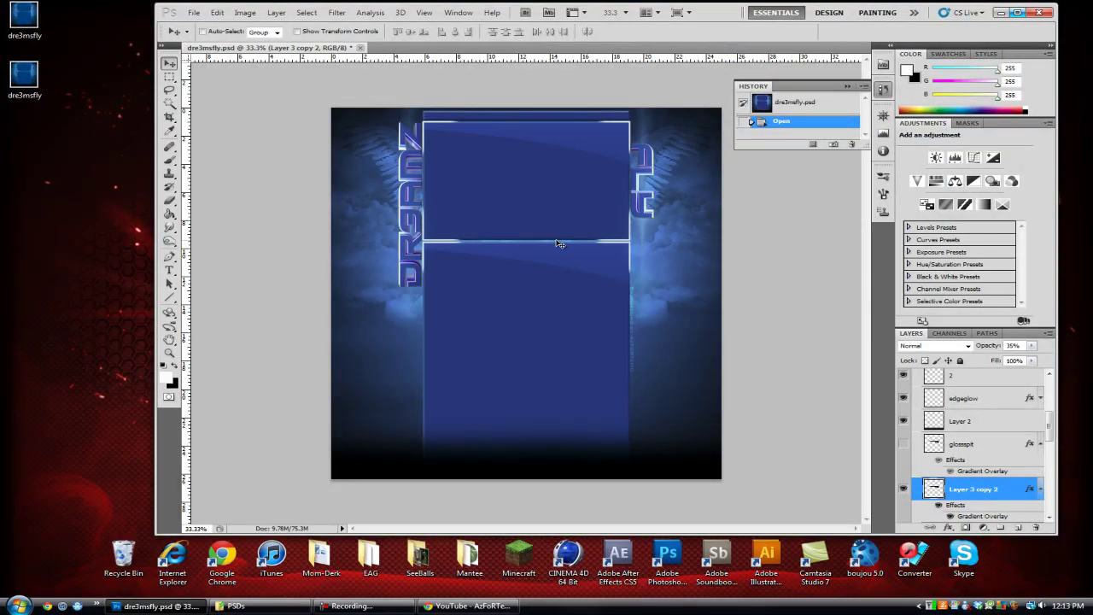
left_click(31, 99)
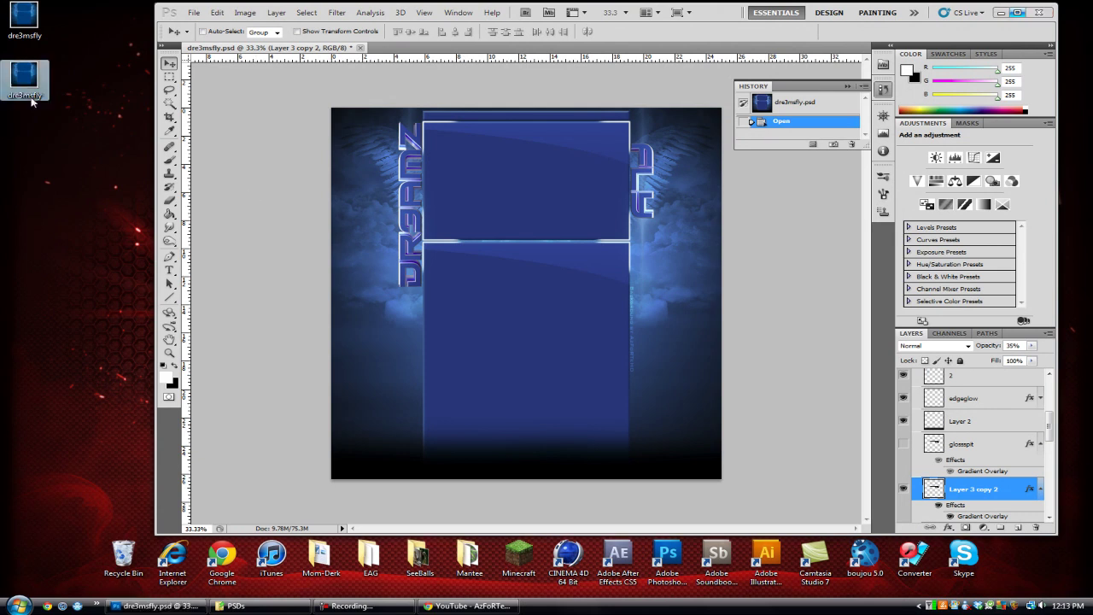
left_click(1005, 420)
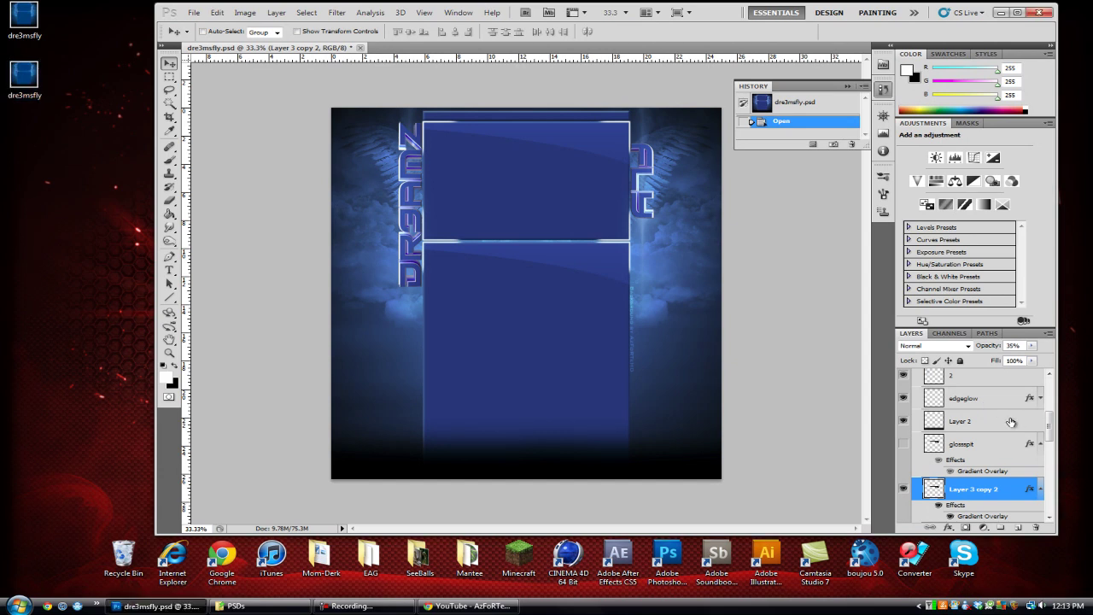
right_click(1009, 422)
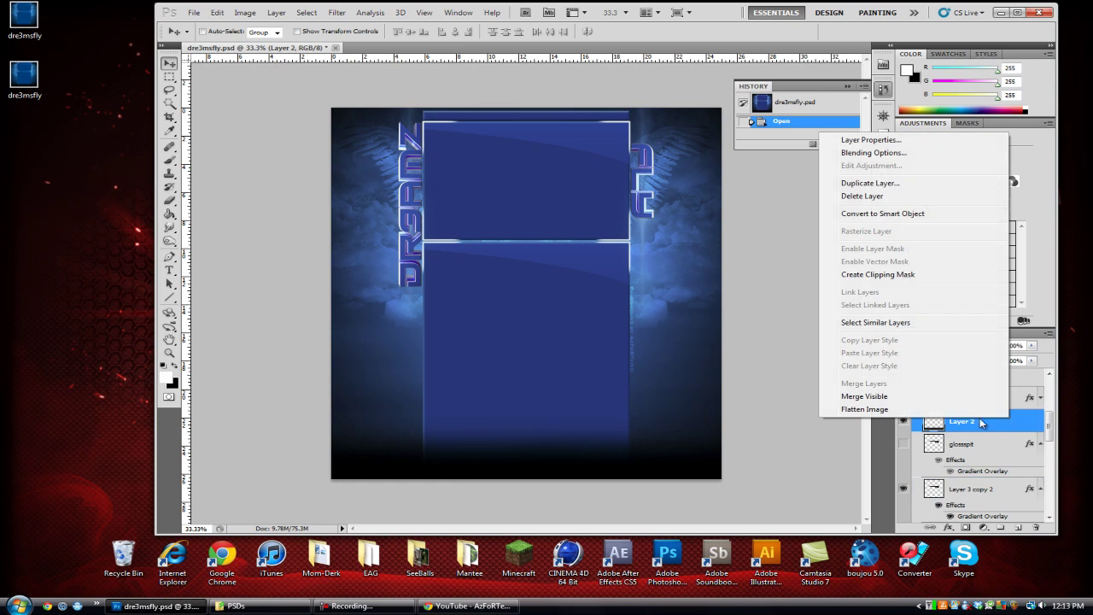
left_click(867, 410)
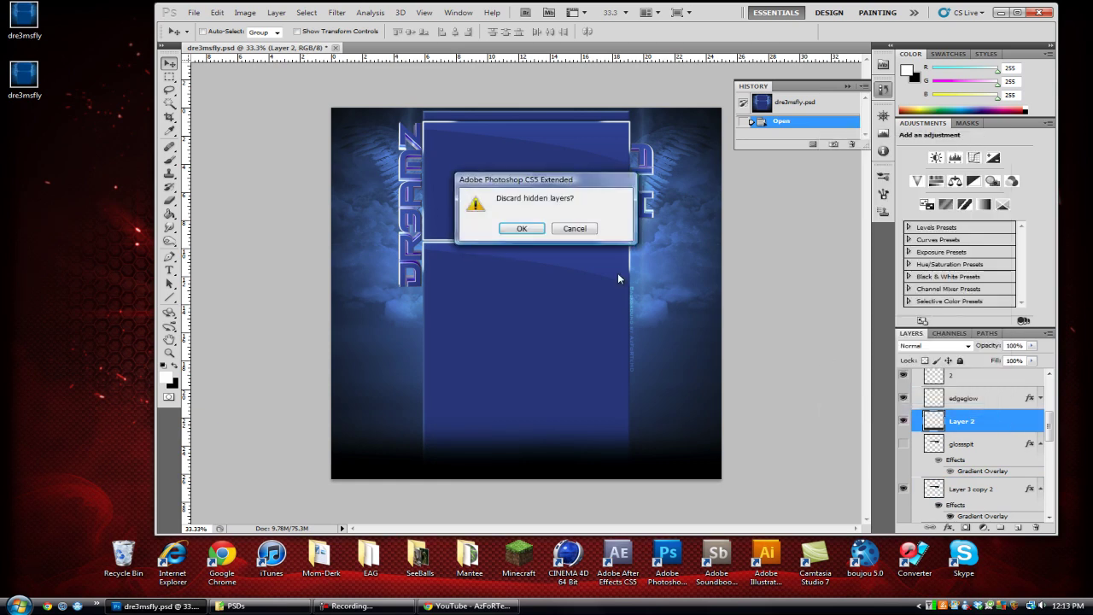
left_click(520, 229)
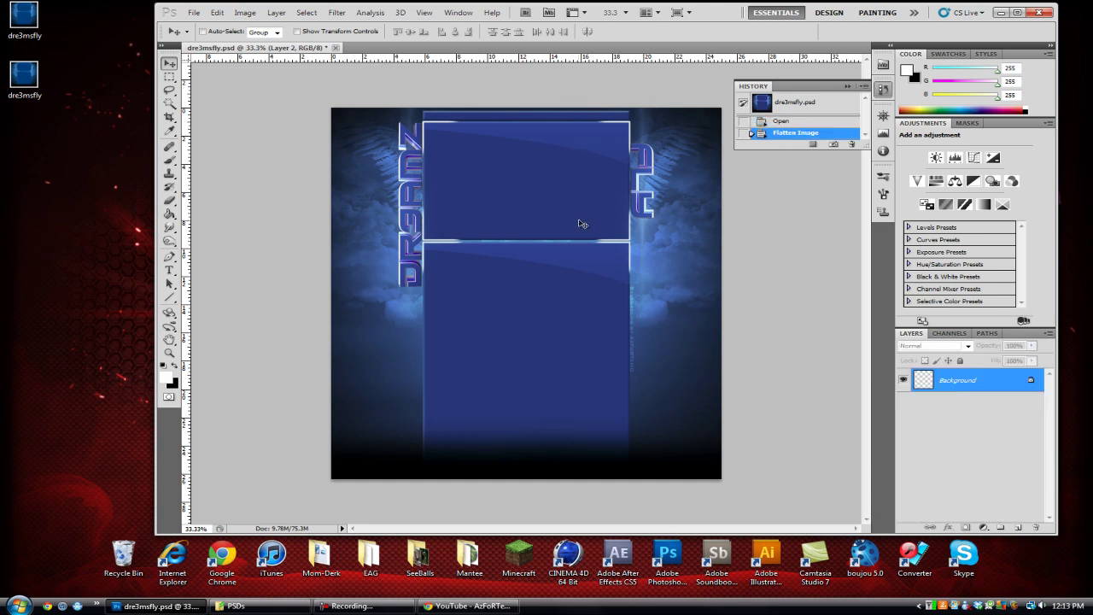
left_click(194, 12)
left_click(237, 199)
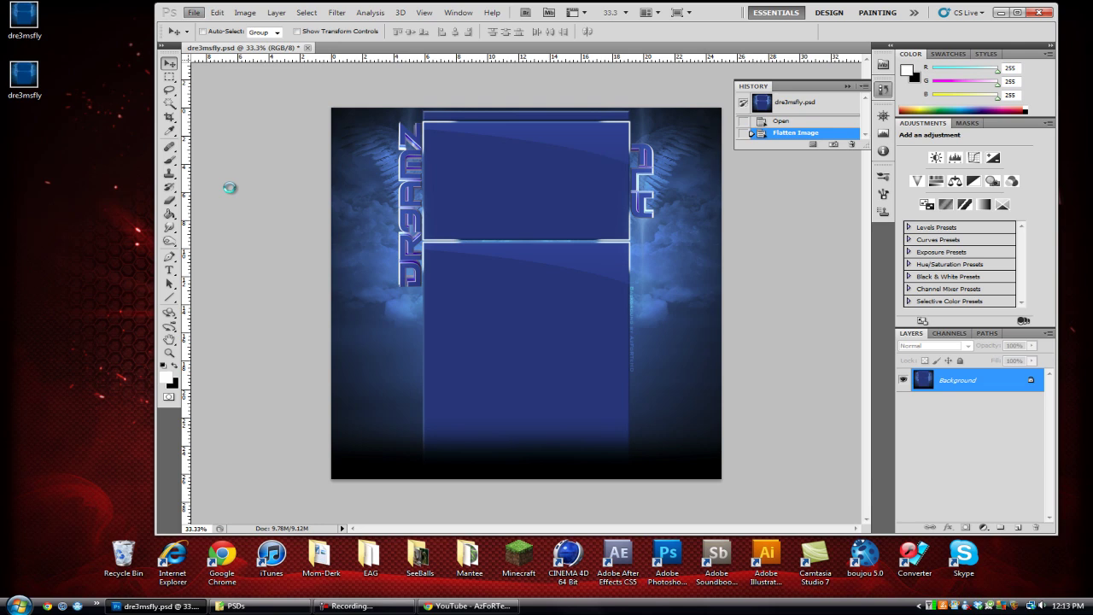
left_click(46, 135)
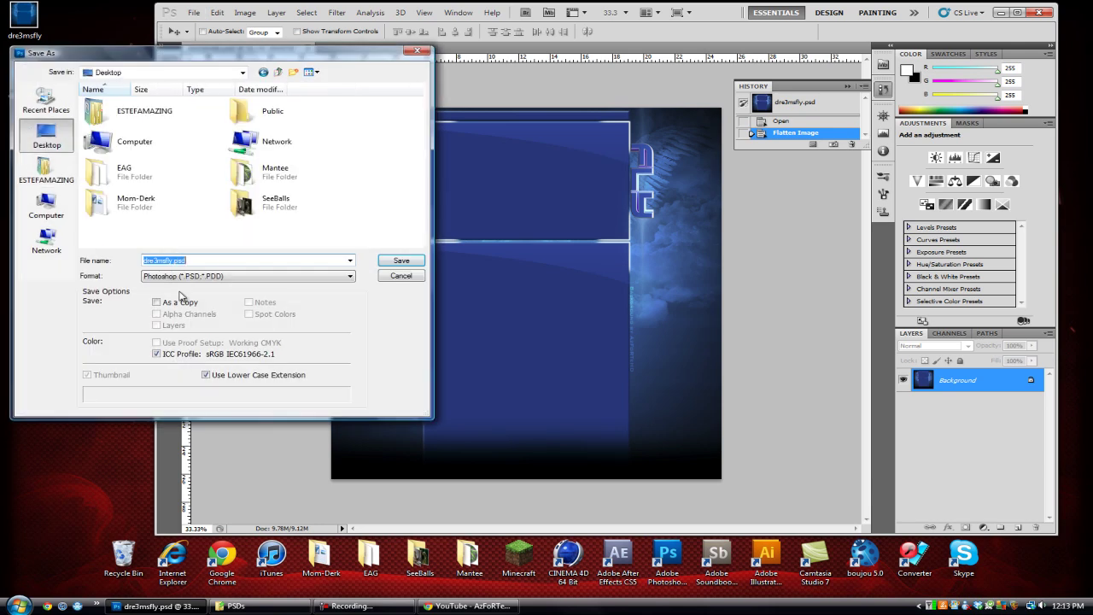
left_click(196, 276)
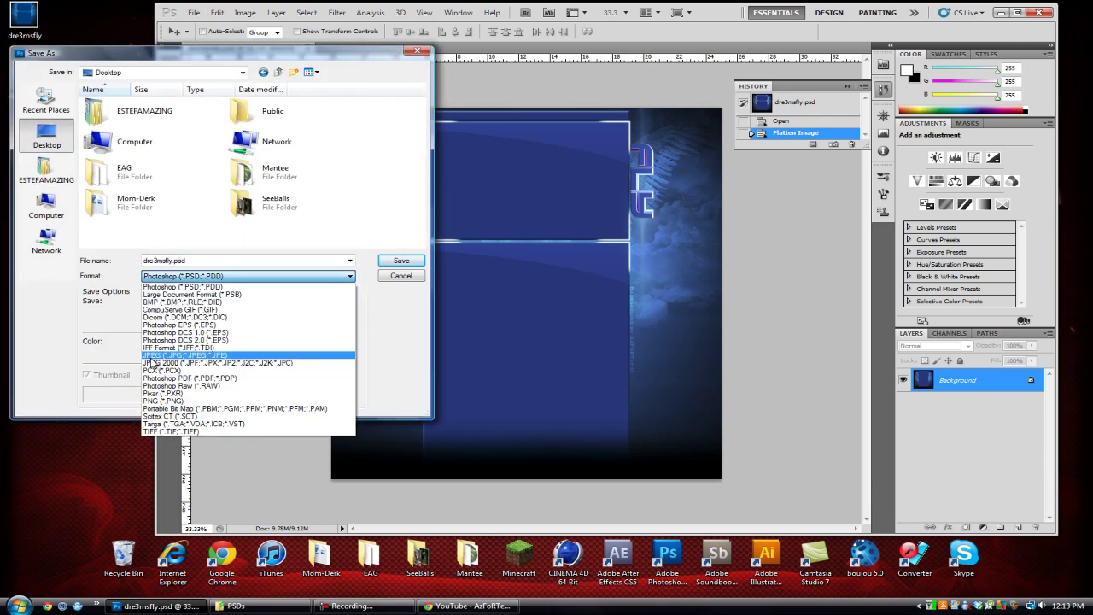
left_click(171, 401)
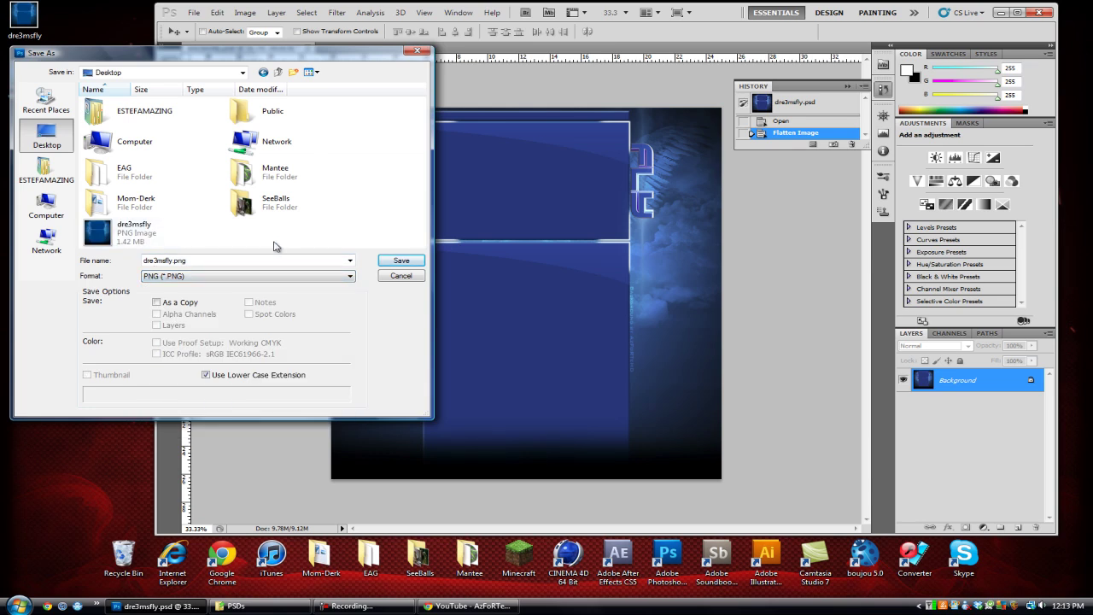
left_click(418, 50)
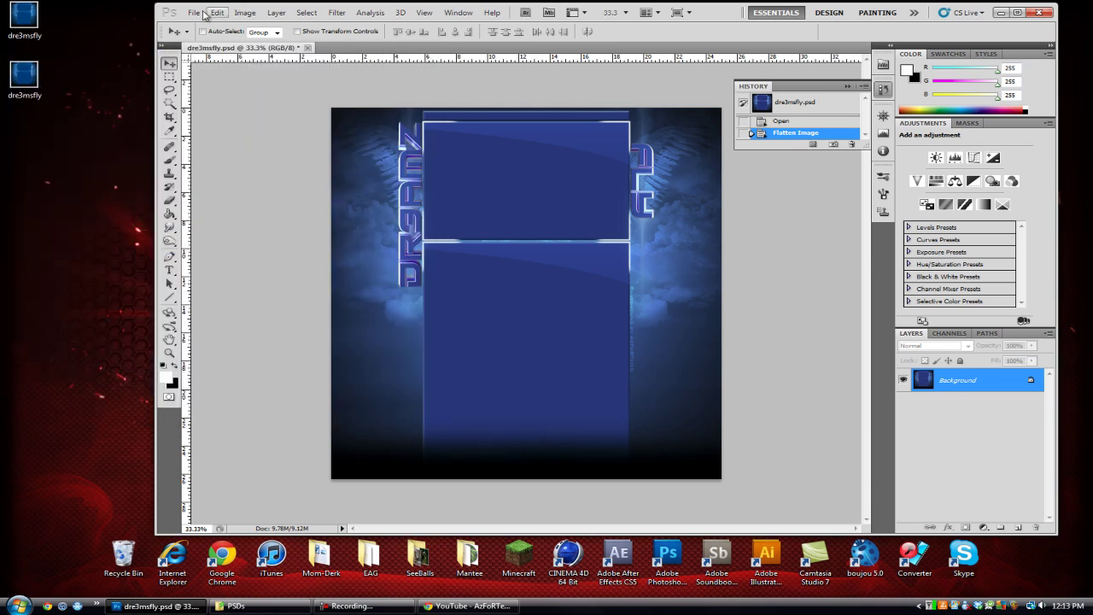
left_click(195, 13)
- In Save for Web & Devices, choose PNG-24 at 1800 × 1900 px with Transparency unchecked
left_click(239, 214)
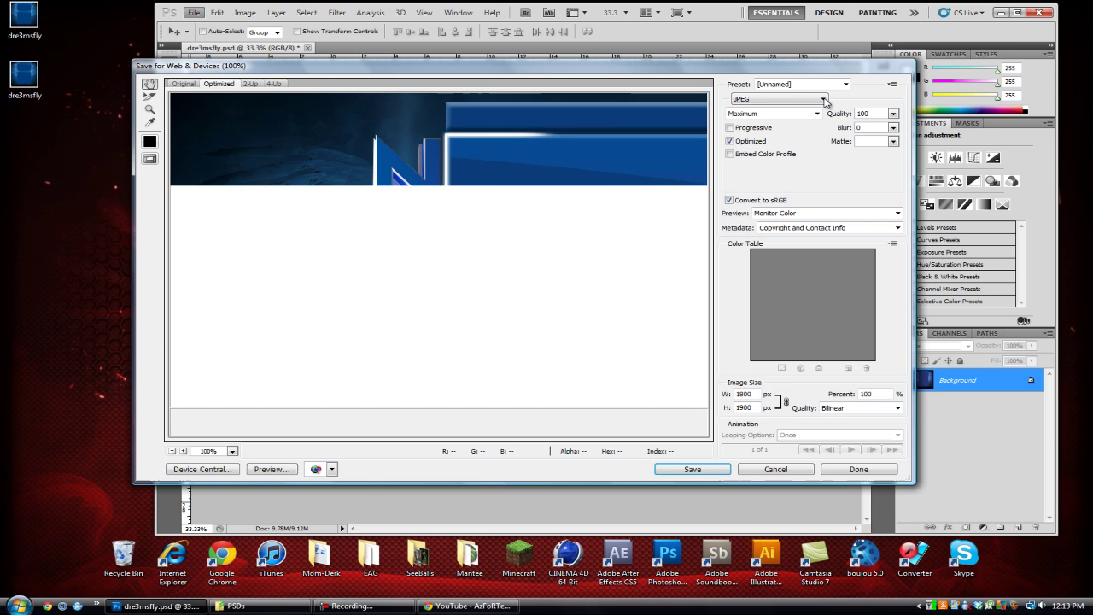
left_click(819, 98)
left_click(768, 132)
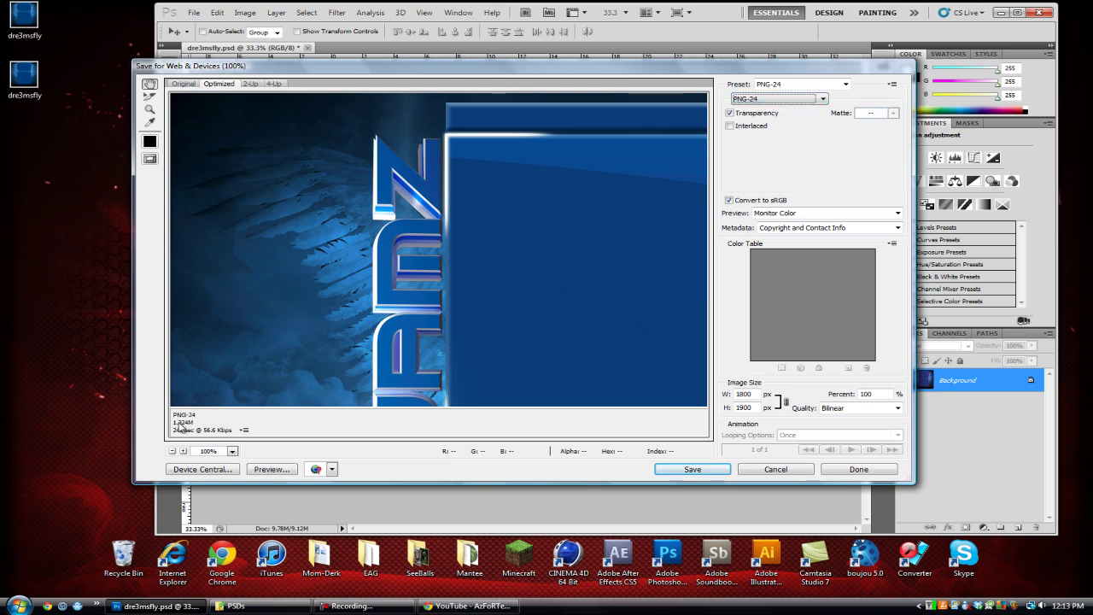
left_click(730, 113)
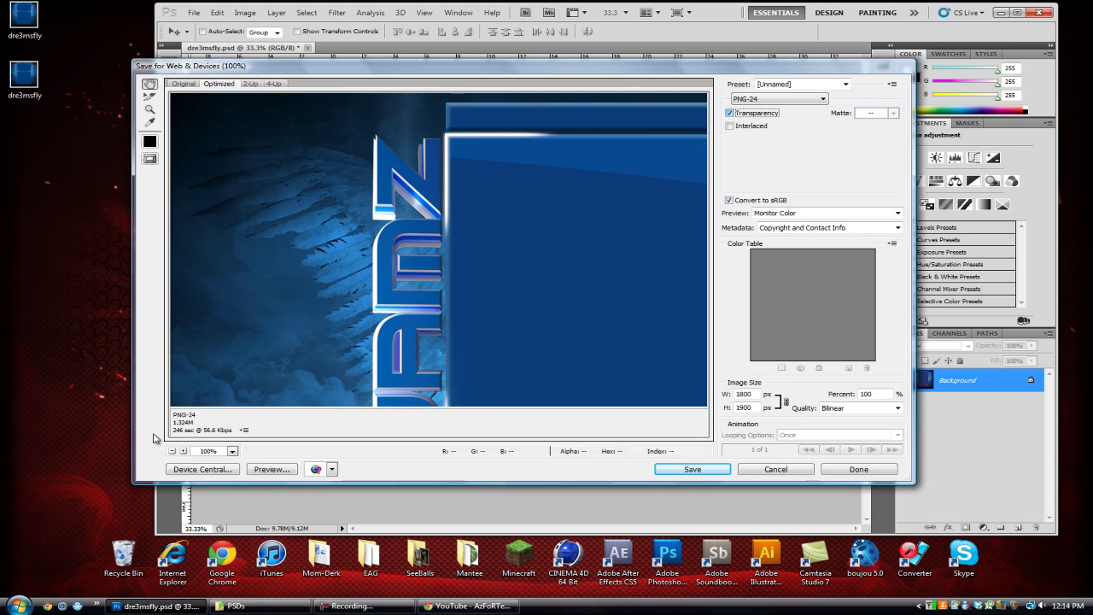
key("space")
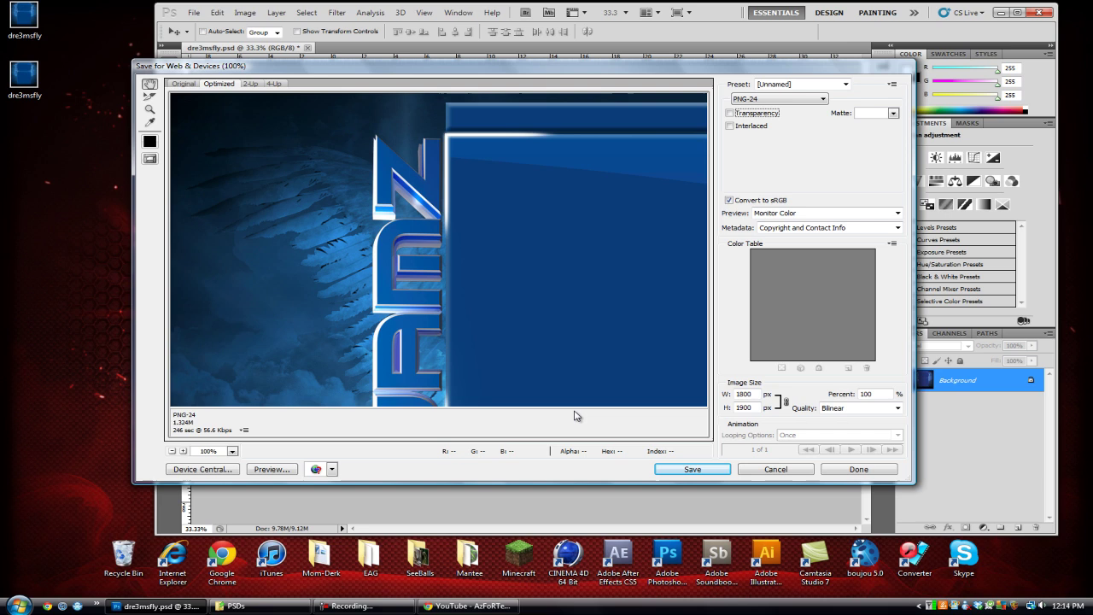
- Save the PNG-24 web export to the Desktop as dre3msflyshrink.png
left_click(690, 470)
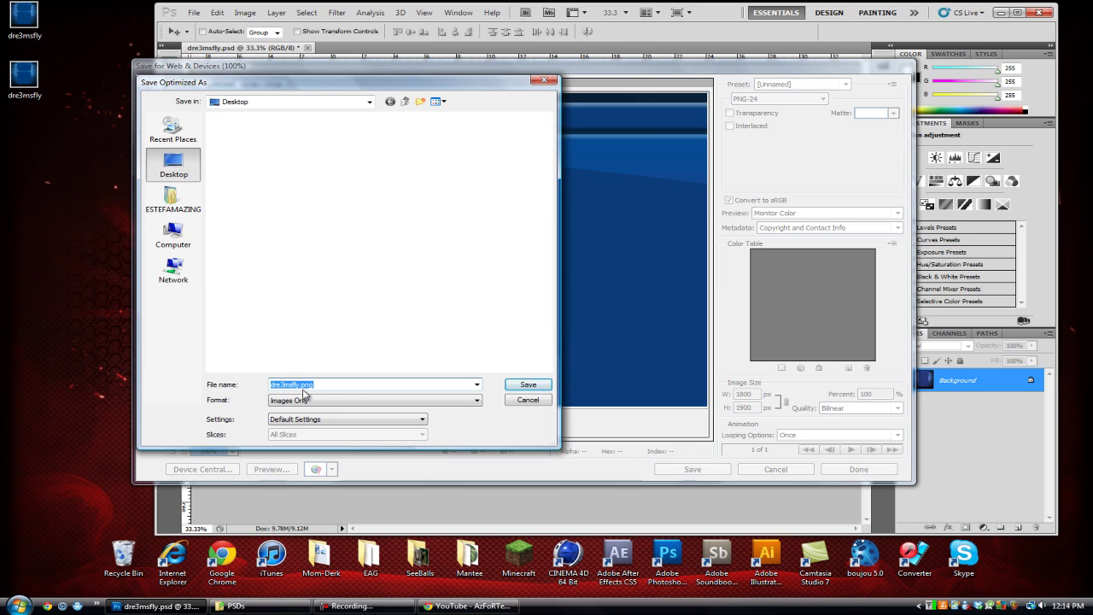
left_click(298, 384)
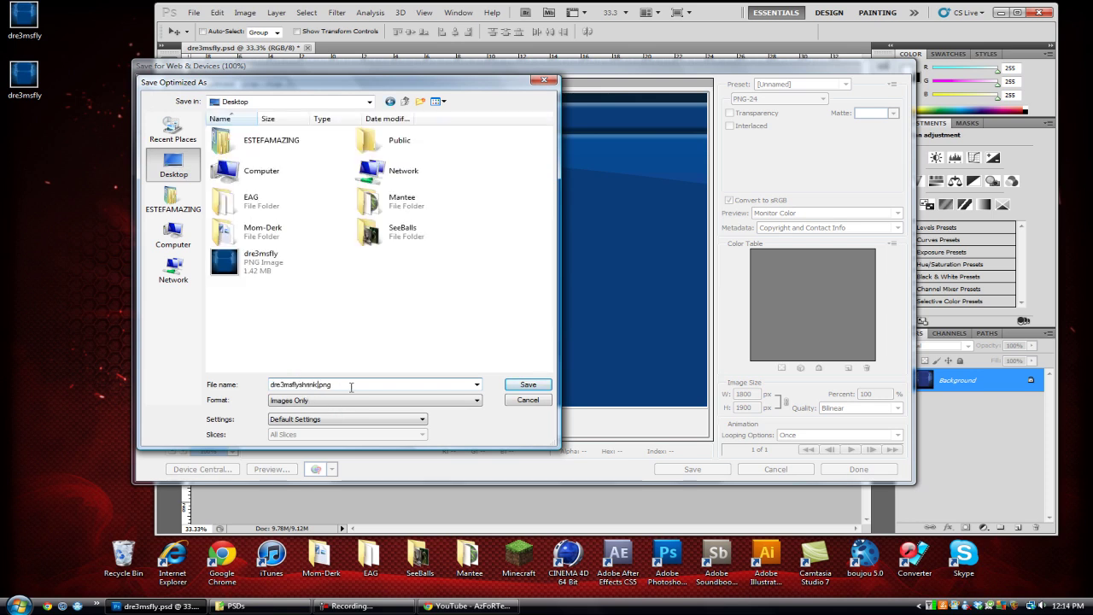
key("Return")
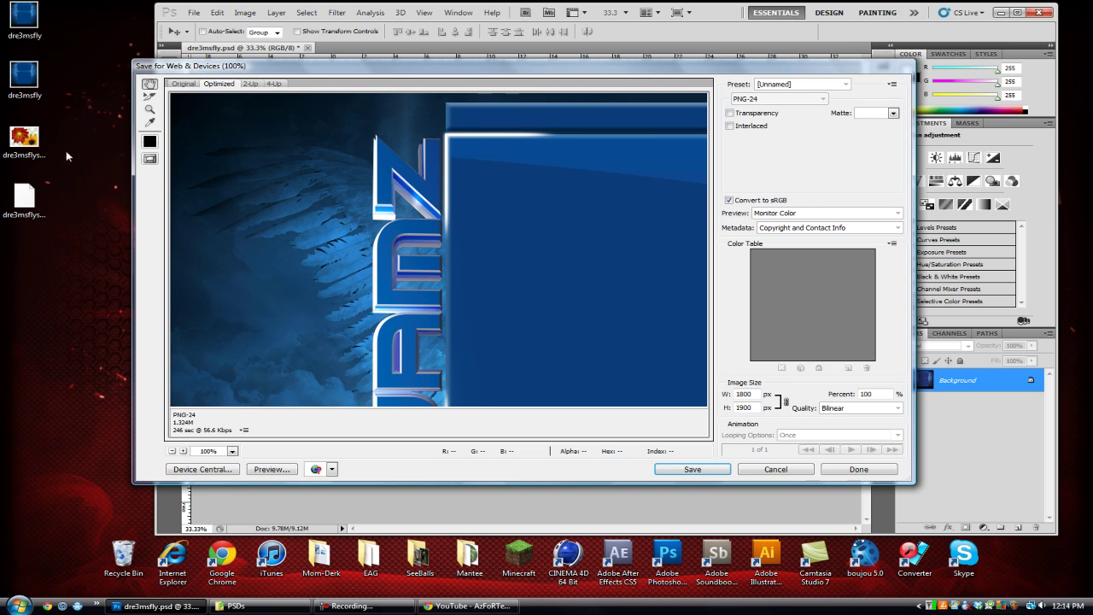
- Compare the desktop PNG sizes, 1.42 MB original versus 1.32 MB dre3msflyshrink, then return to Photoshop
left_click(30, 141)
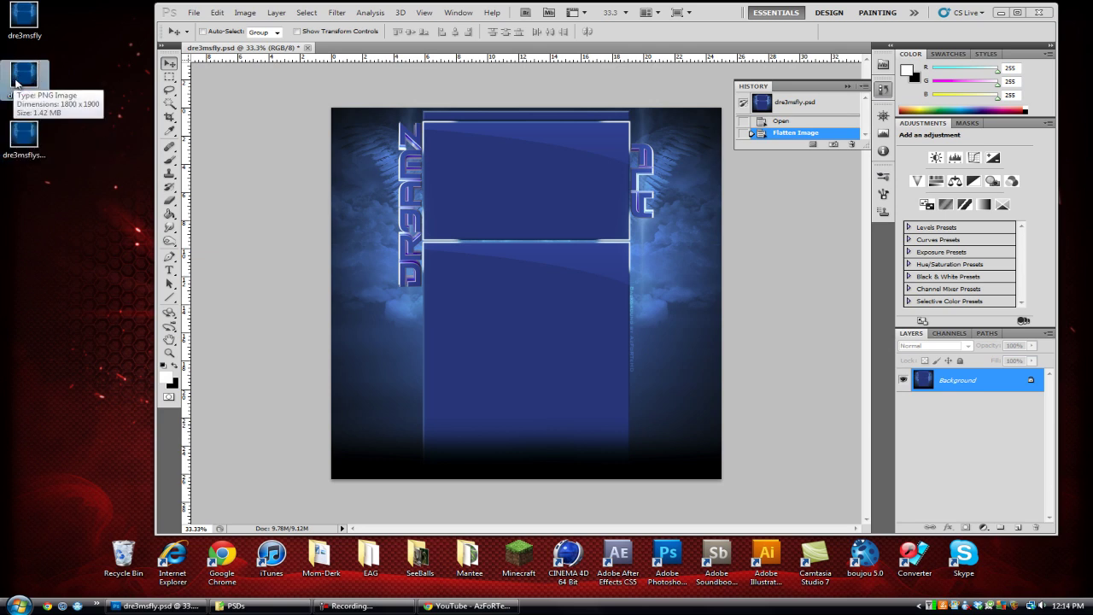
left_click(17, 138)
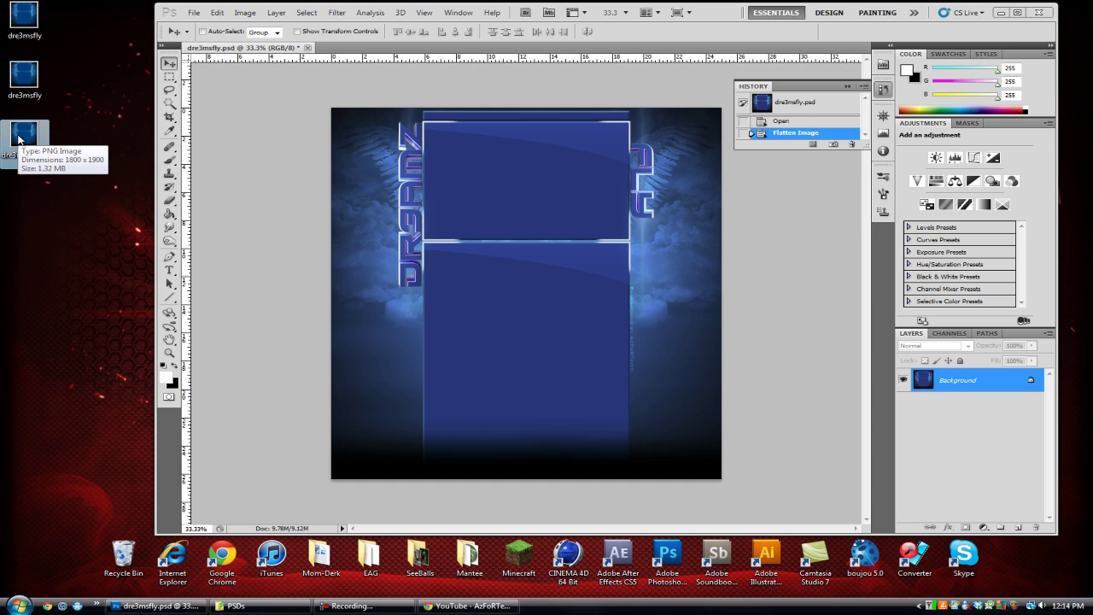
left_click(307, 157)
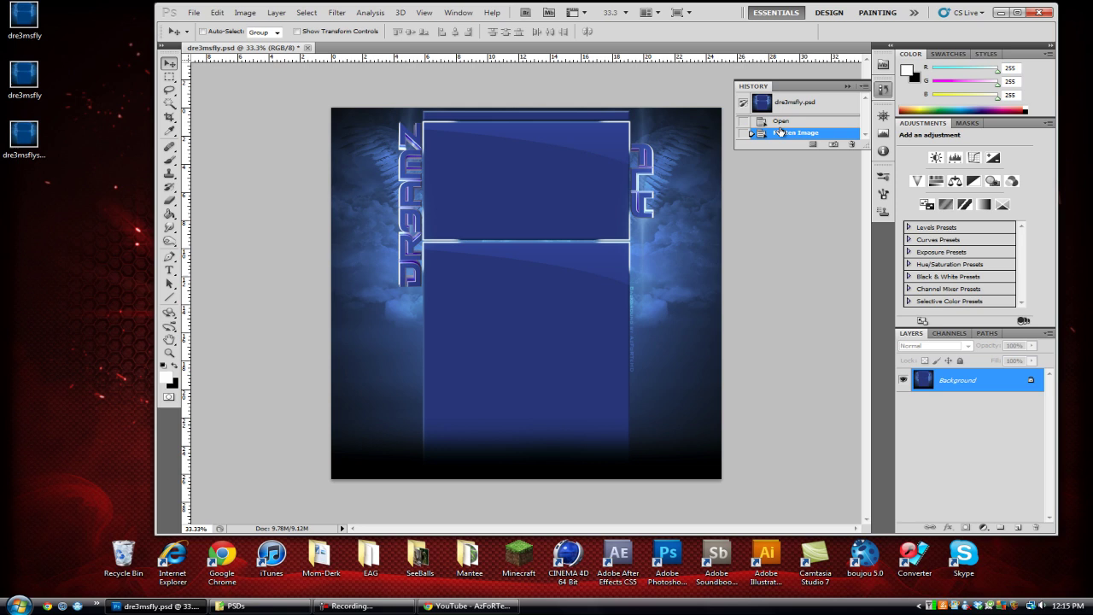
- Revert the document to its layers and reposition the Background by AzFoRTeHD text layer
left_click(789, 124)
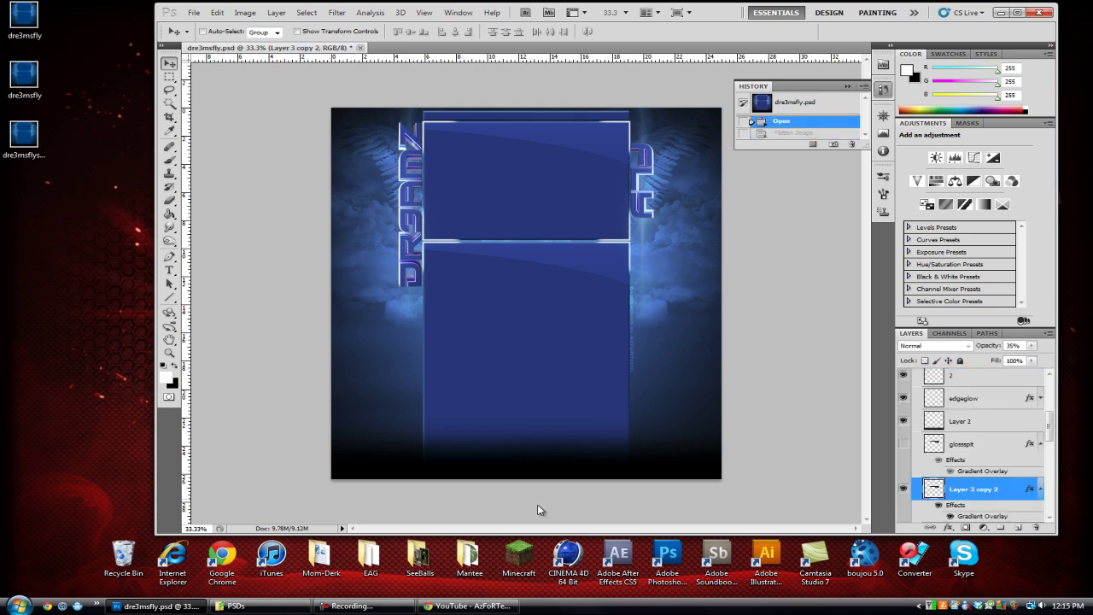
left_click_drag(1052, 432, 1055, 389)
left_click(981, 382)
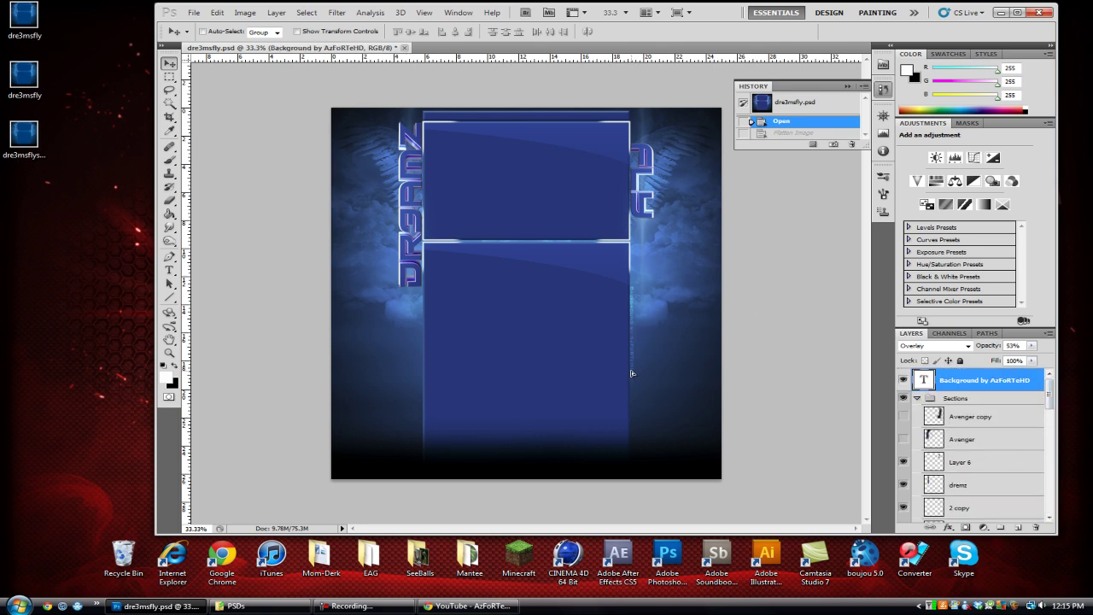
left_click(803, 277)
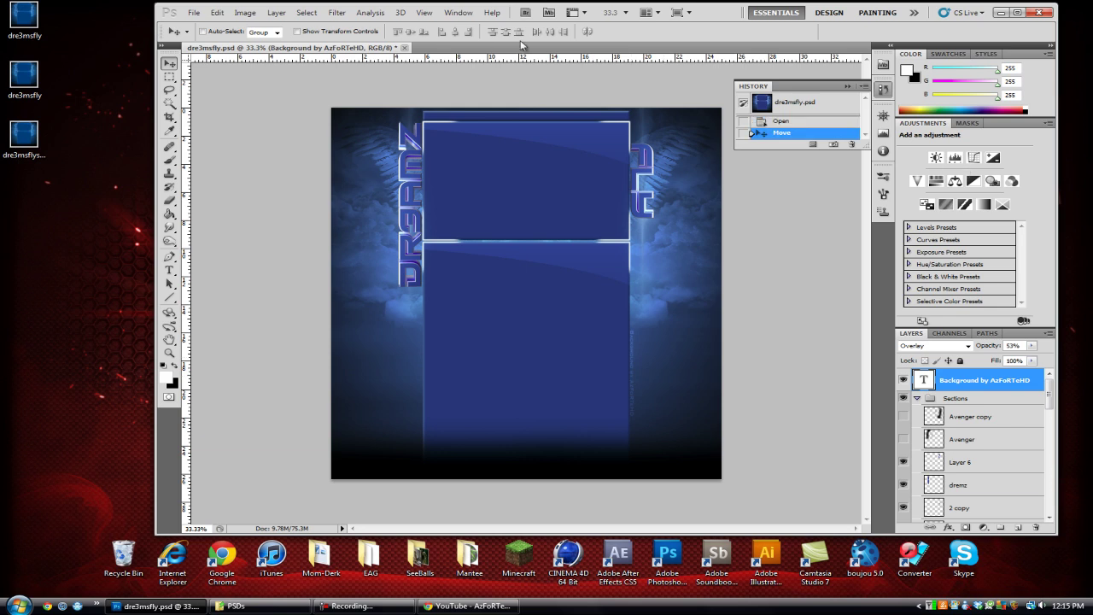
- Flatten the image into a single Background layer, discarding the hidden layers
right_click(1018, 422)
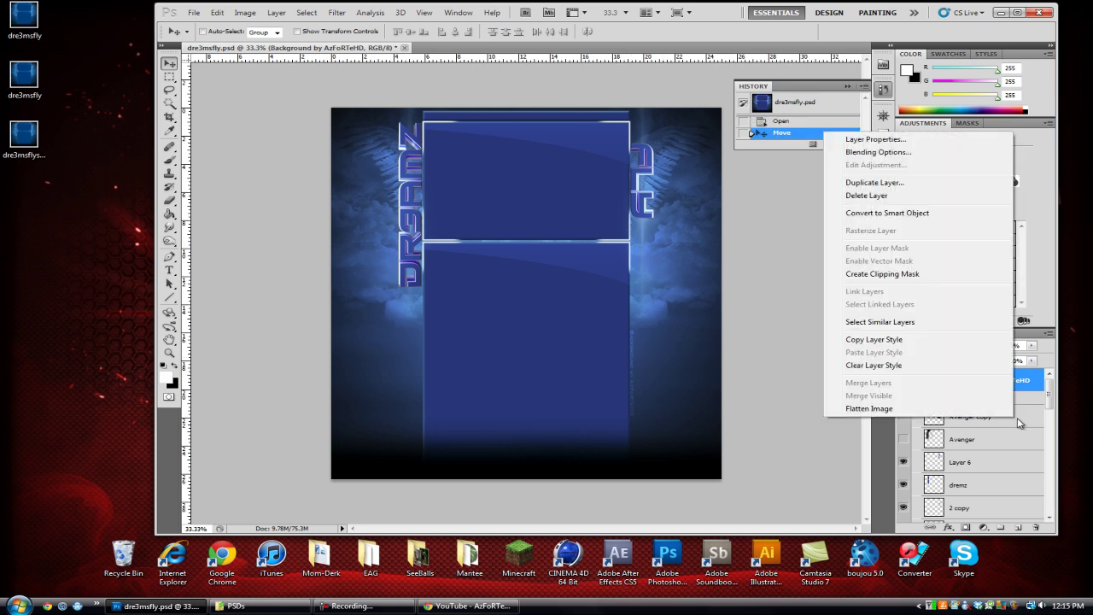
left_click(875, 408)
left_click(522, 229)
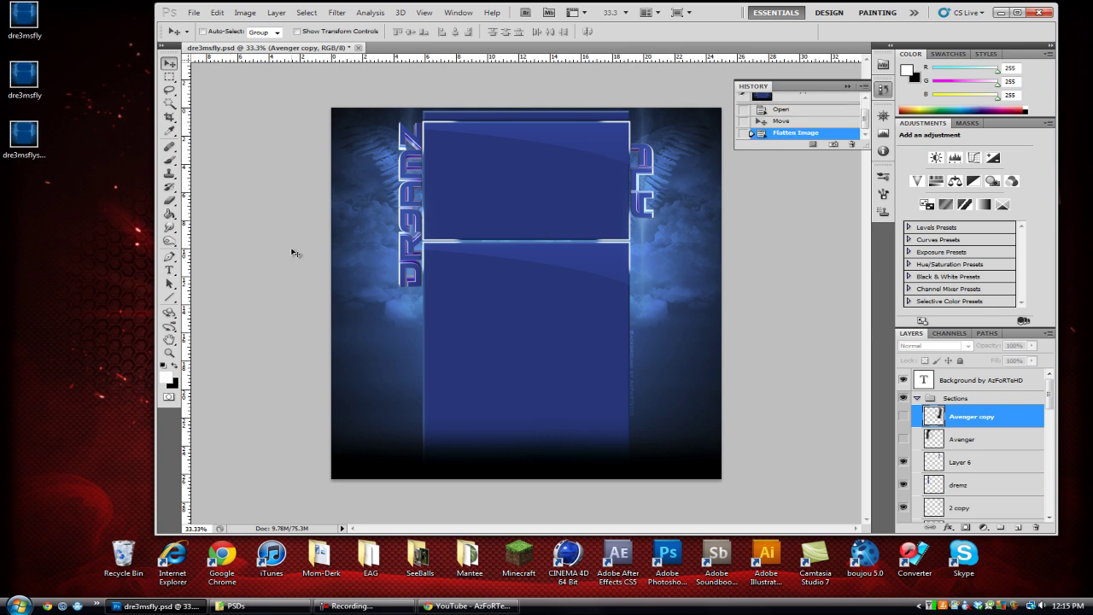
left_click(24, 22)
left_click(195, 13)
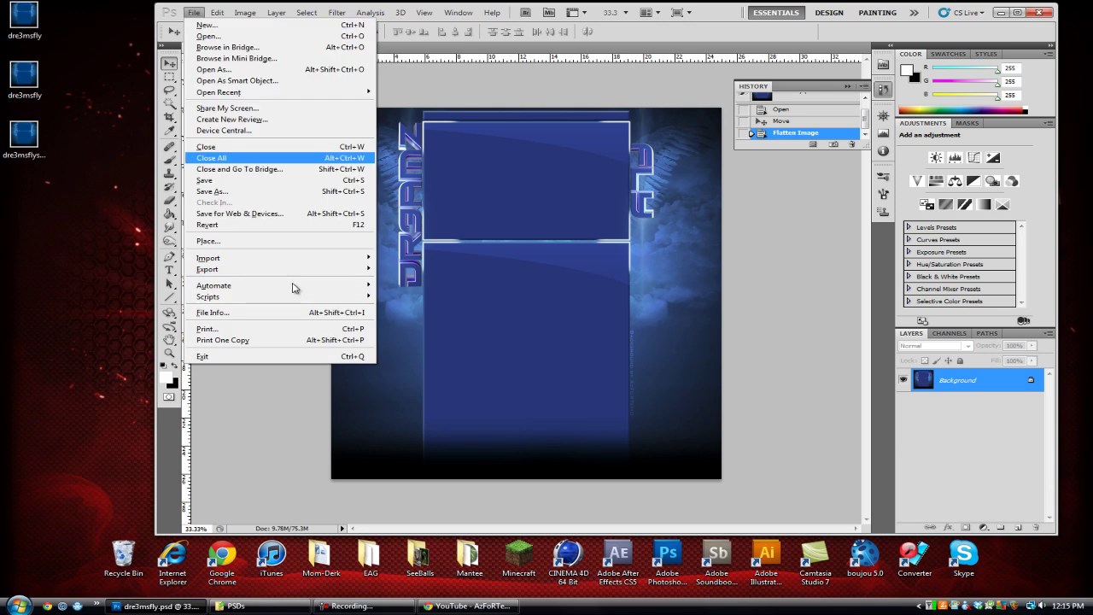
left_click(254, 216)
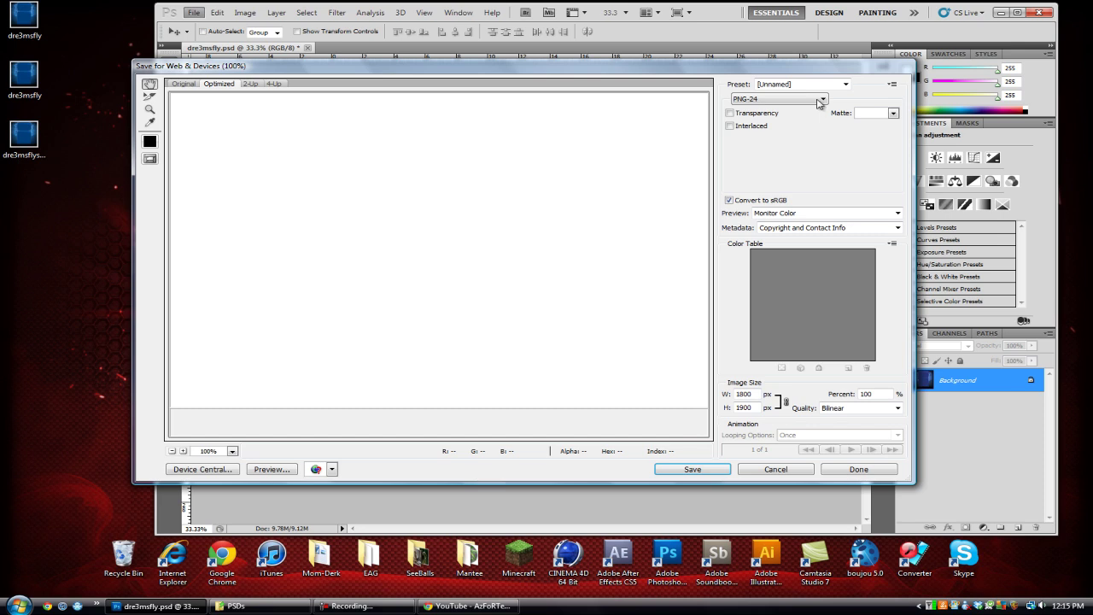
left_click(822, 99)
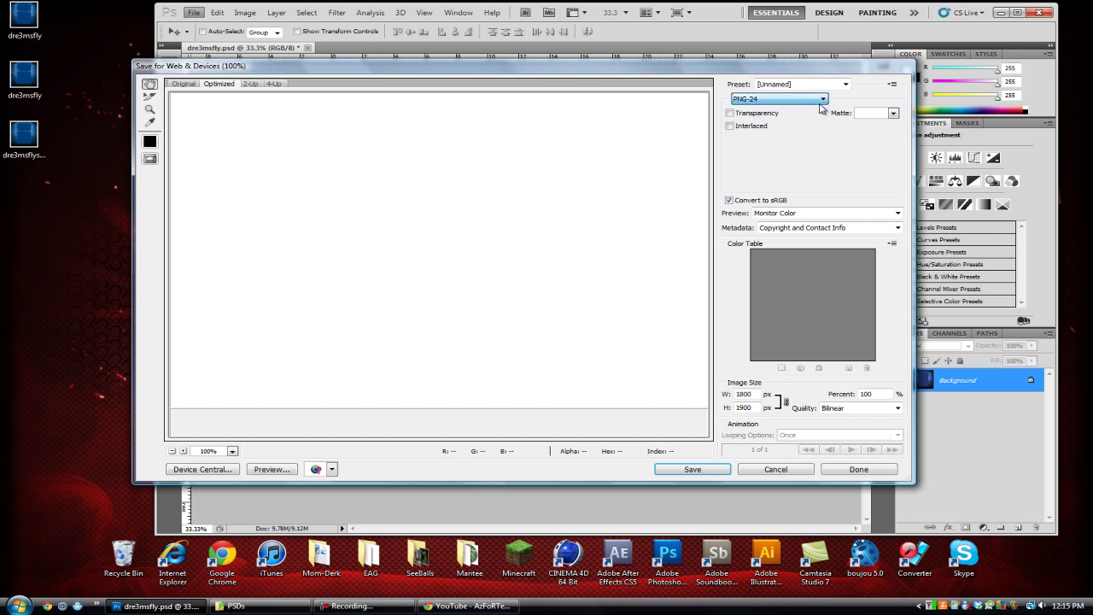
left_click(782, 117)
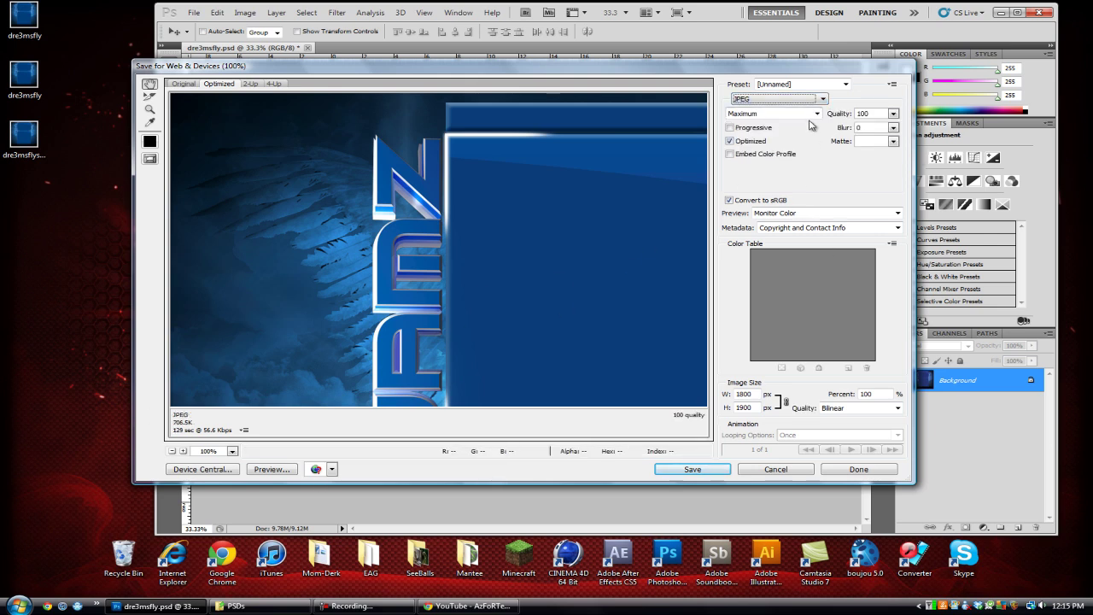
left_click(893, 114)
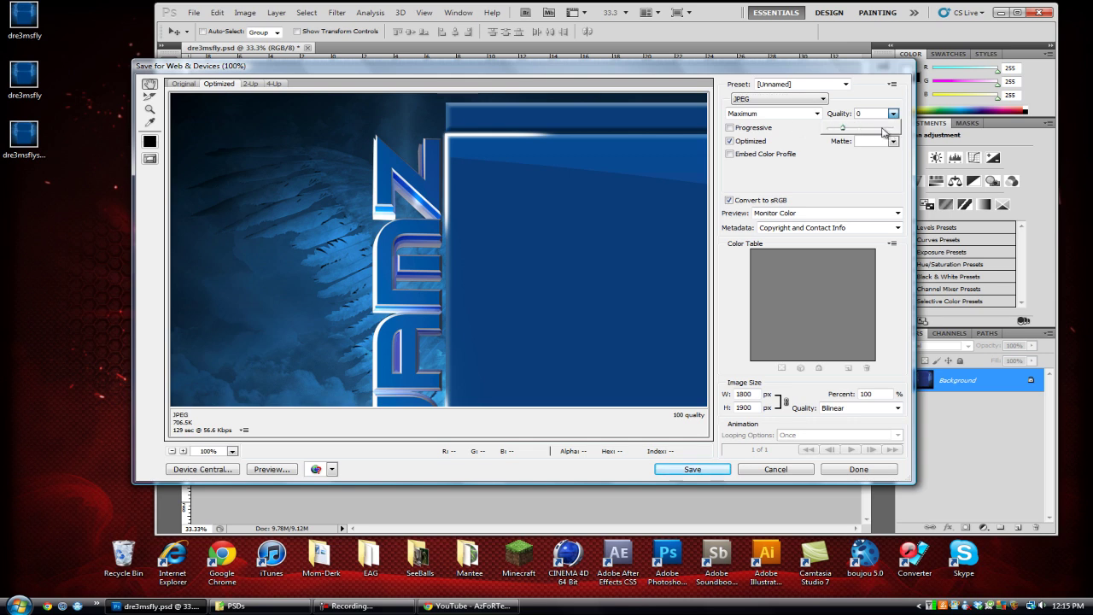
left_click(860, 472)
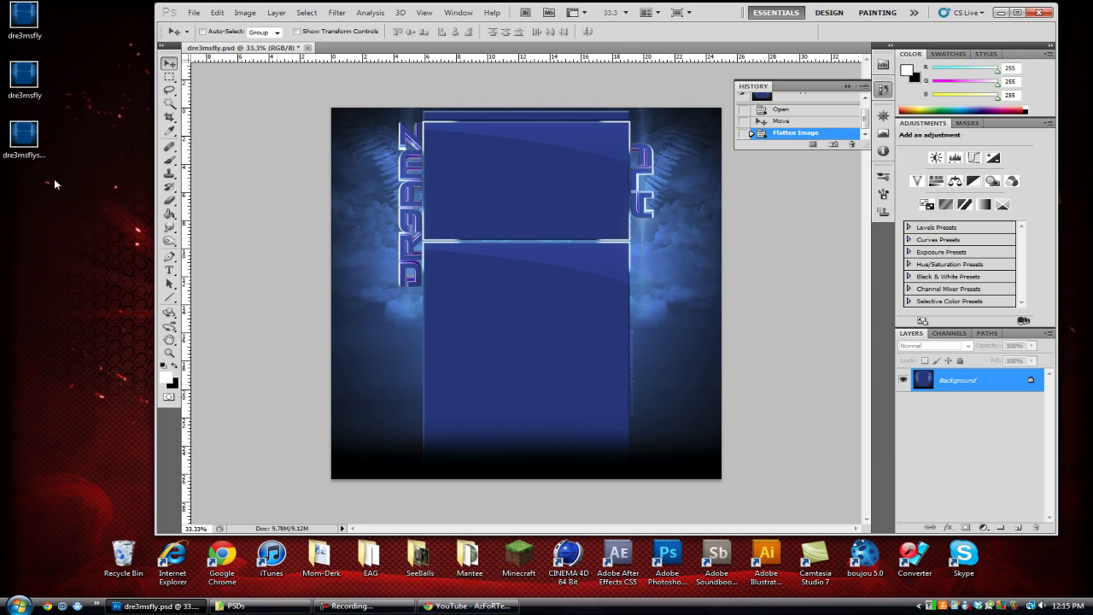
- In Save for Web & Devices, set the JPEG quality to 77 (about 280K)
left_click(24, 152)
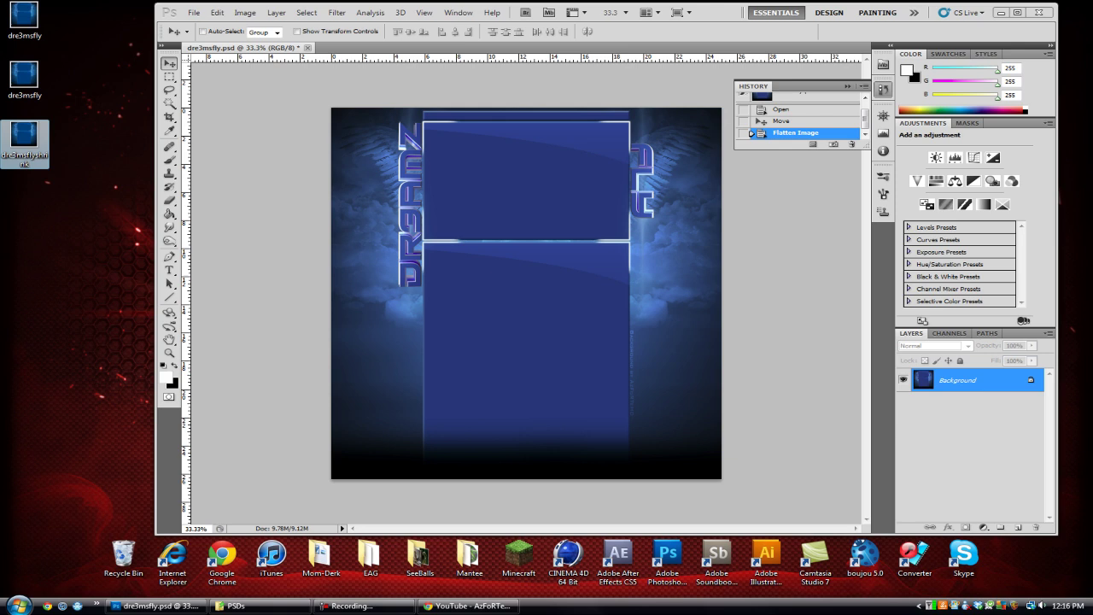
left_click(196, 12)
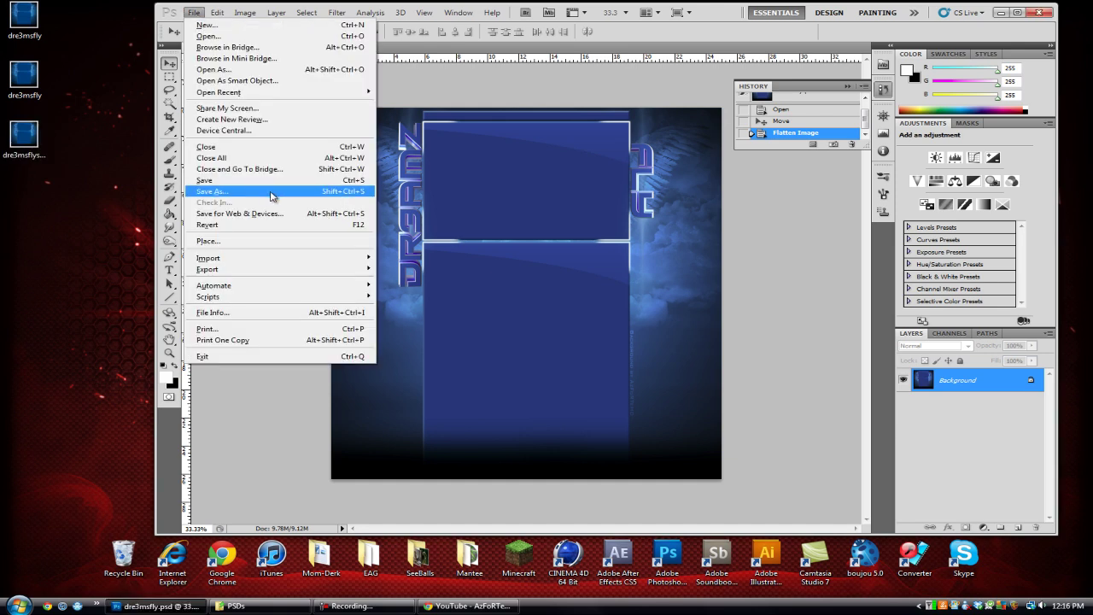
left_click(256, 214)
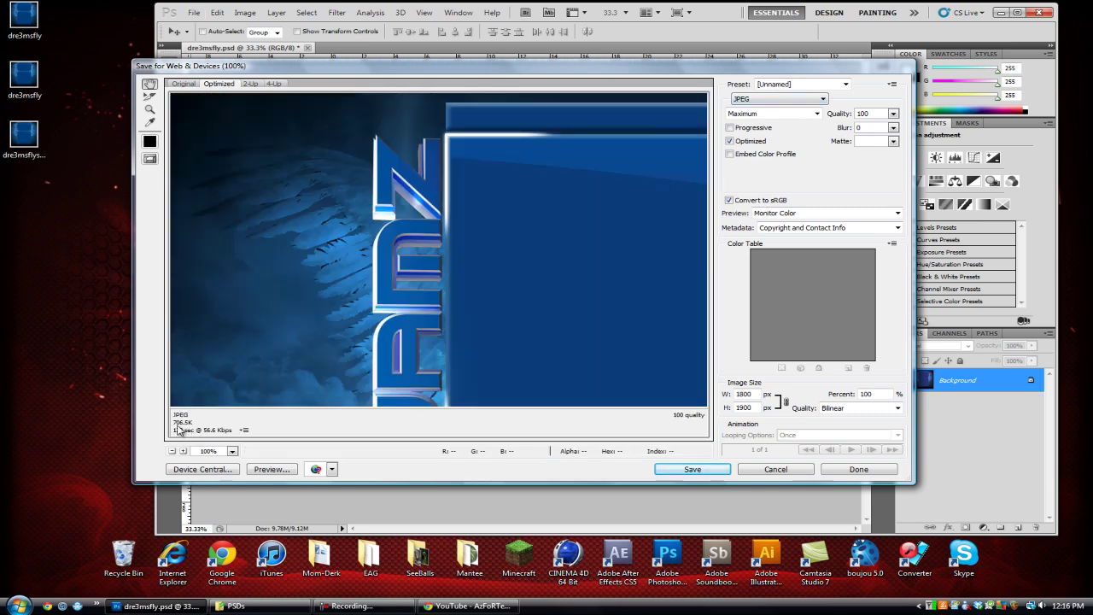
left_click(894, 115)
mouse_move(881, 128)
left_mouse_down()
mouse_move(861, 132)
mouse_move(873, 129)
left_mouse_up()
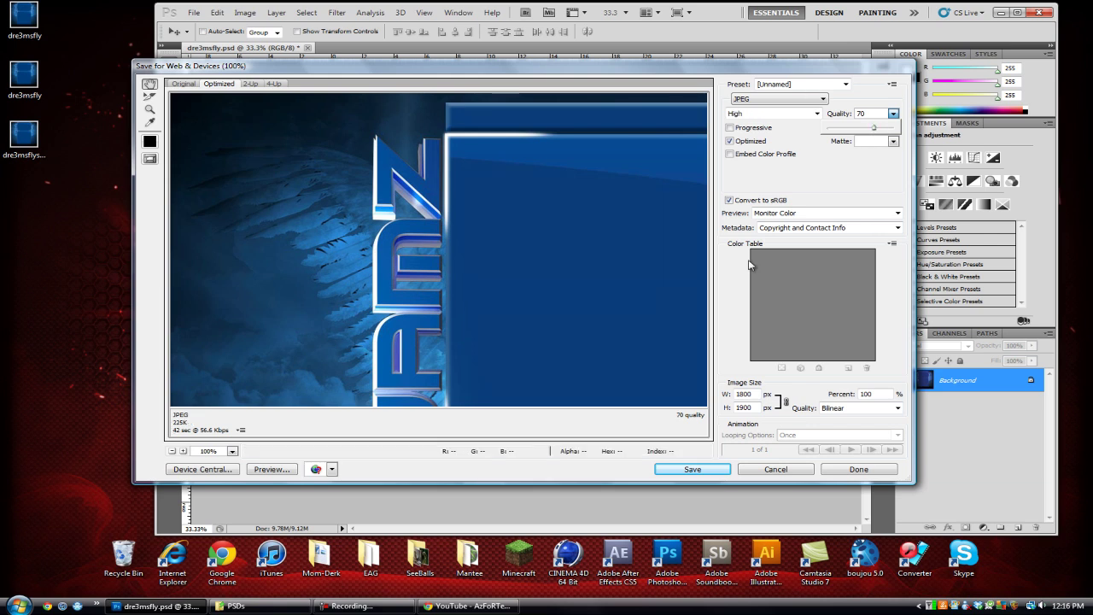
left_click_drag(875, 129, 879, 130)
left_click_drag(879, 130, 881, 130)
- Save the quality-77 JPEG over the existing dre3msfly.jpg on the Desktop
left_click(696, 471)
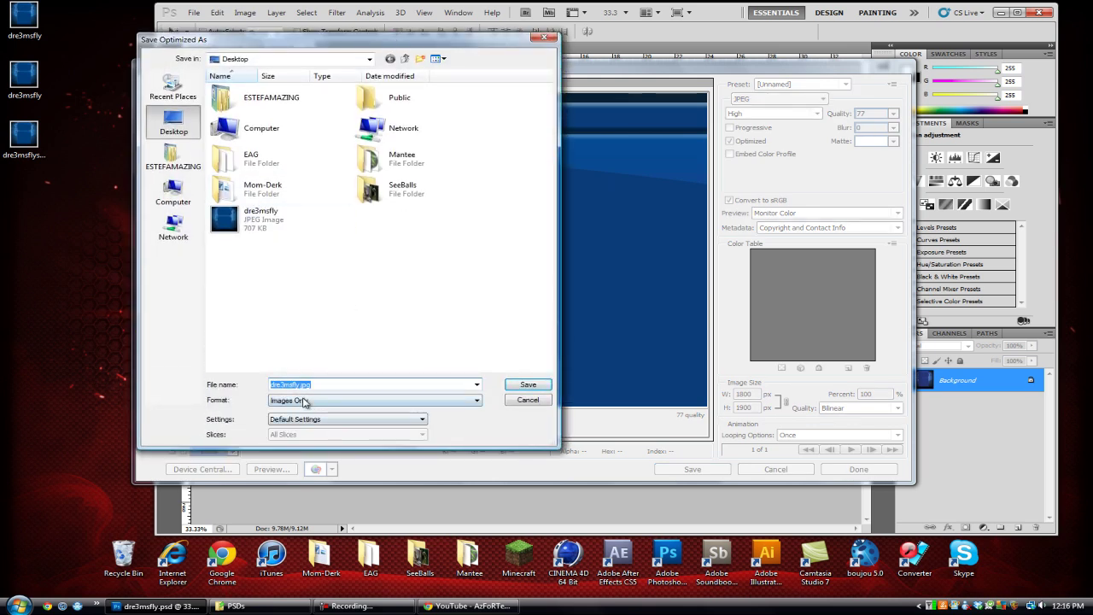
left_click(272, 217)
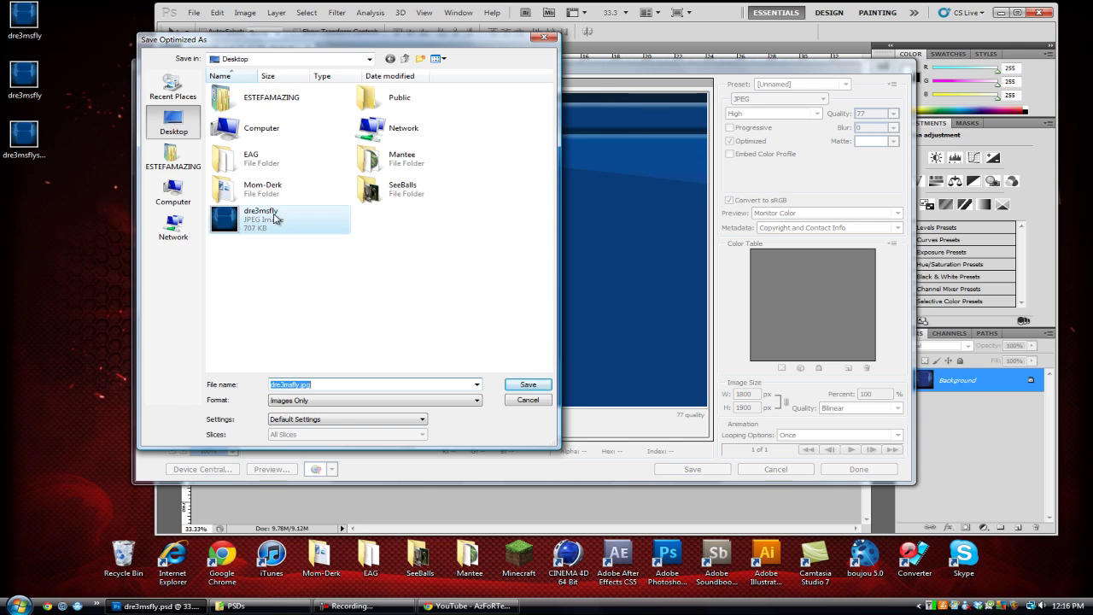
left_click(551, 387)
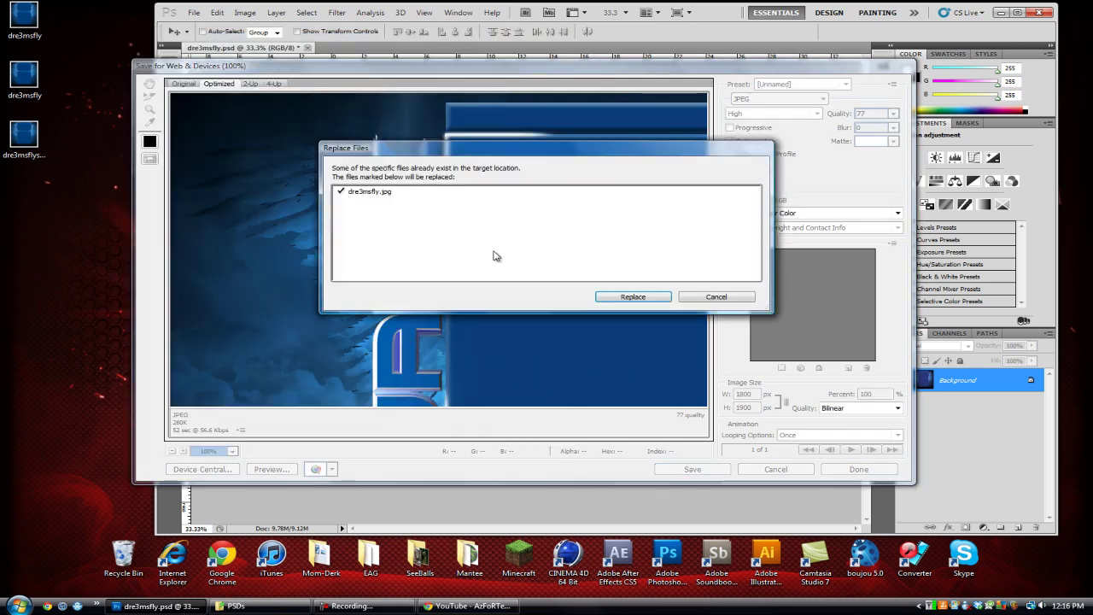
left_click(611, 298)
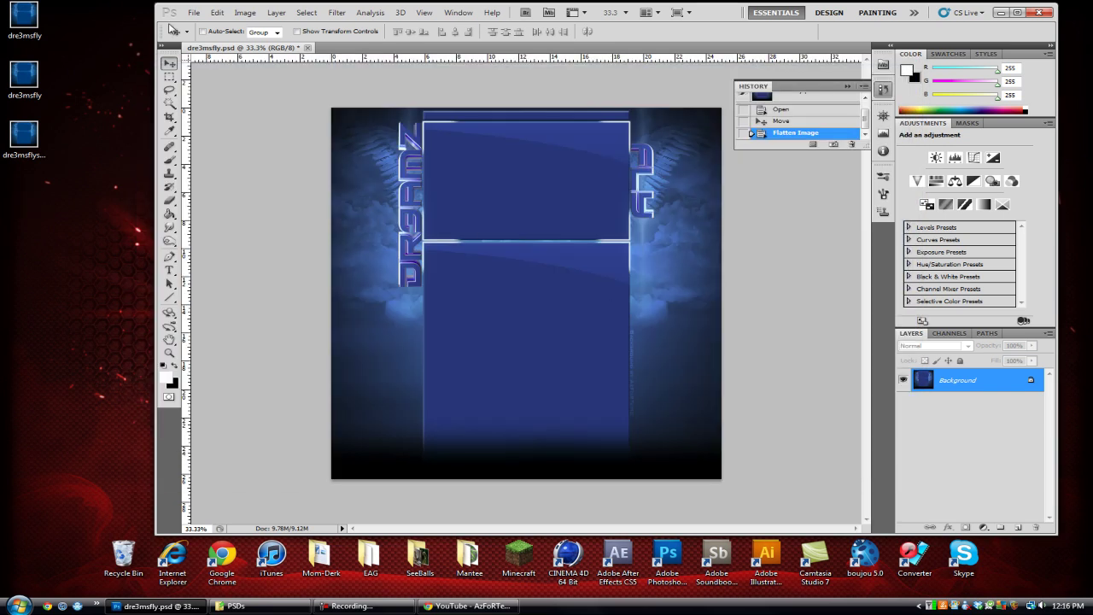
- Open dre3msfly.jpg and re-save it as a non-interlaced PNG over dre3msflyshrink.png
mouse_move(24, 21)
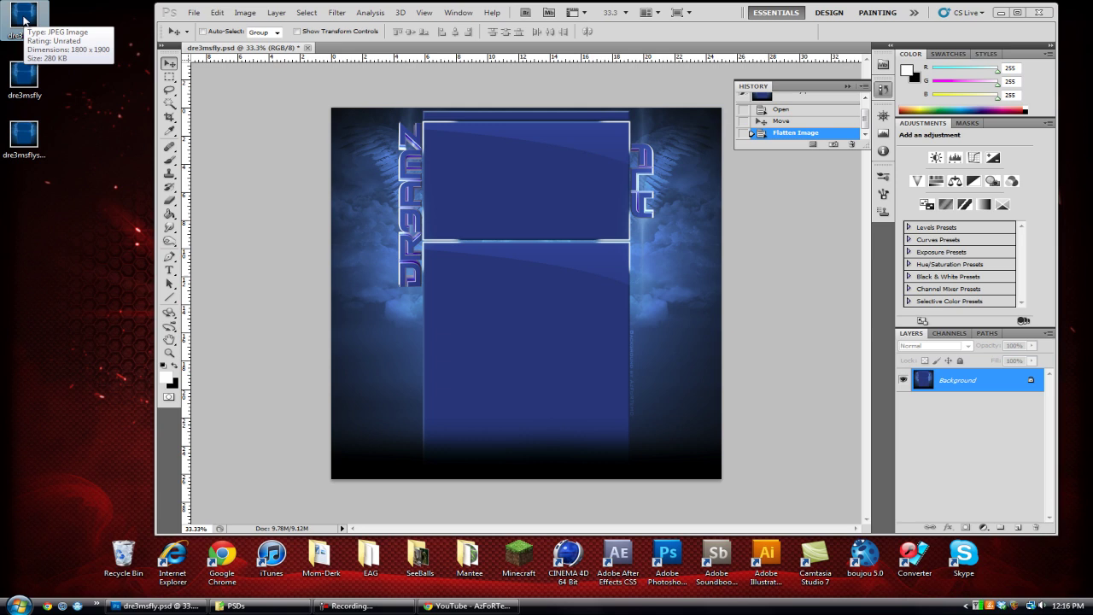
left_click_drag(24, 21, 358, 49)
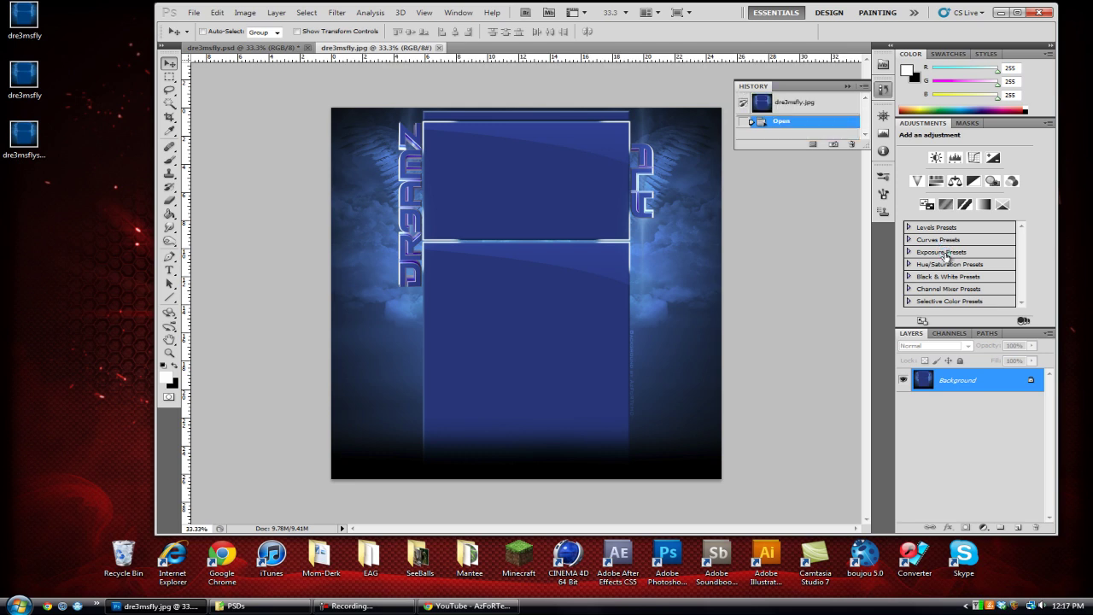
left_click(194, 12)
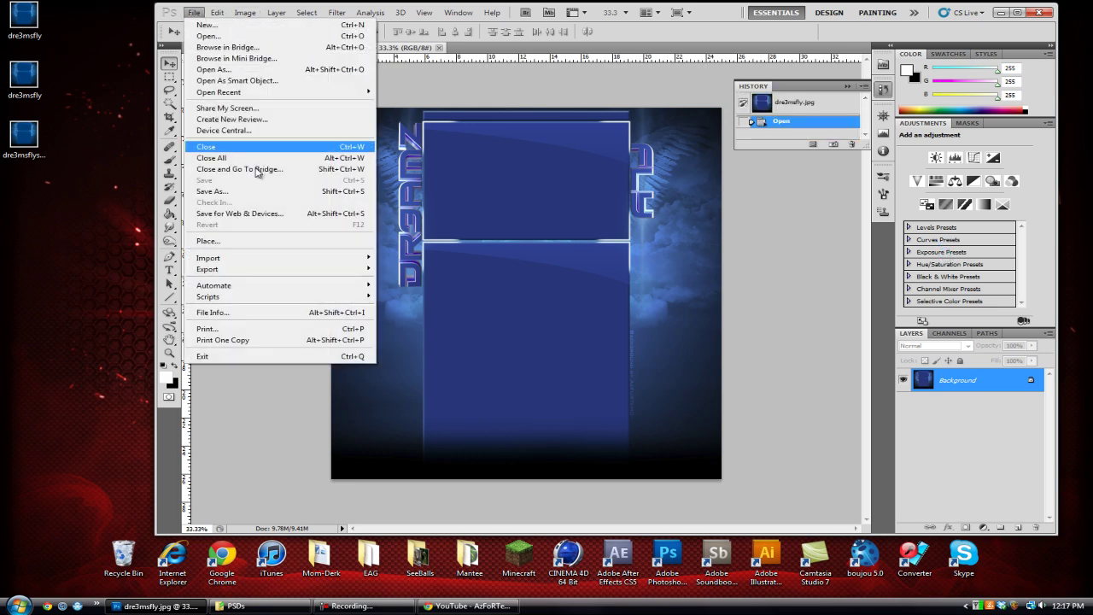
left_click(254, 190)
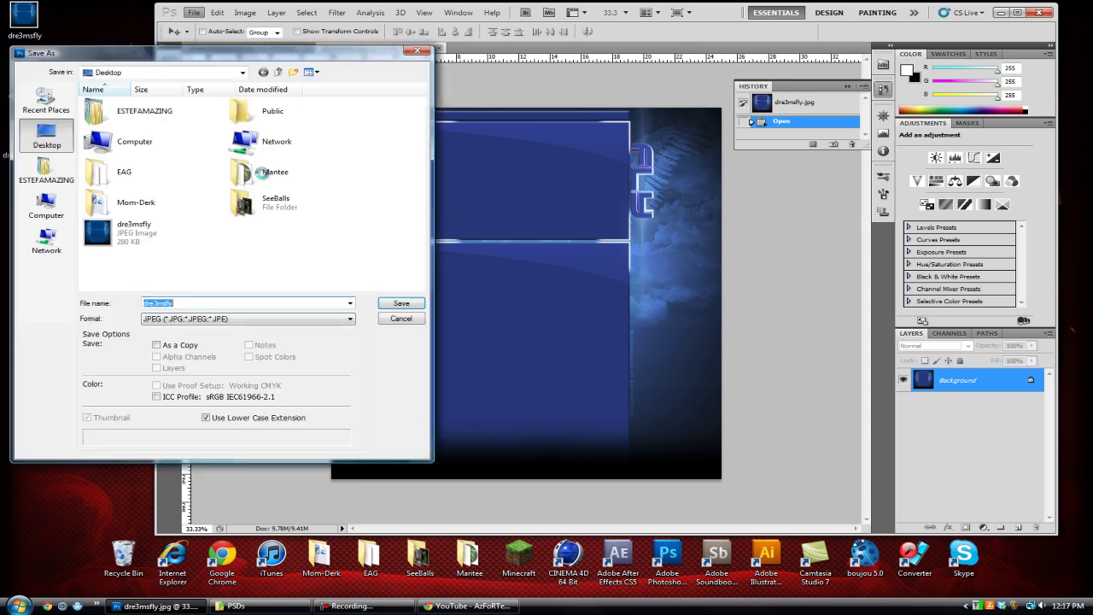
left_click(270, 319)
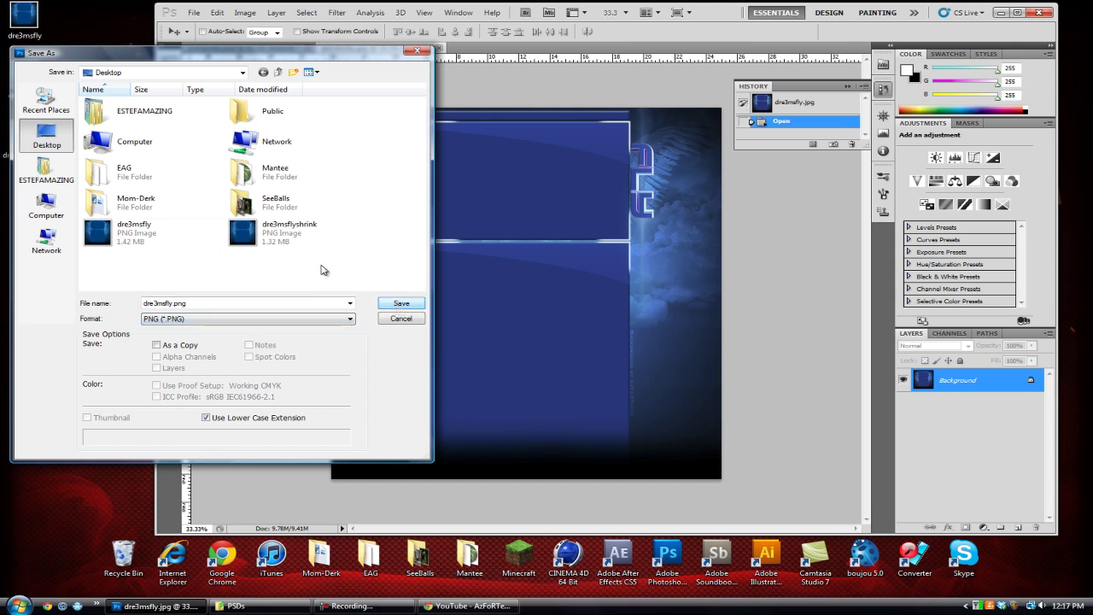
left_click(257, 228)
left_click(398, 304)
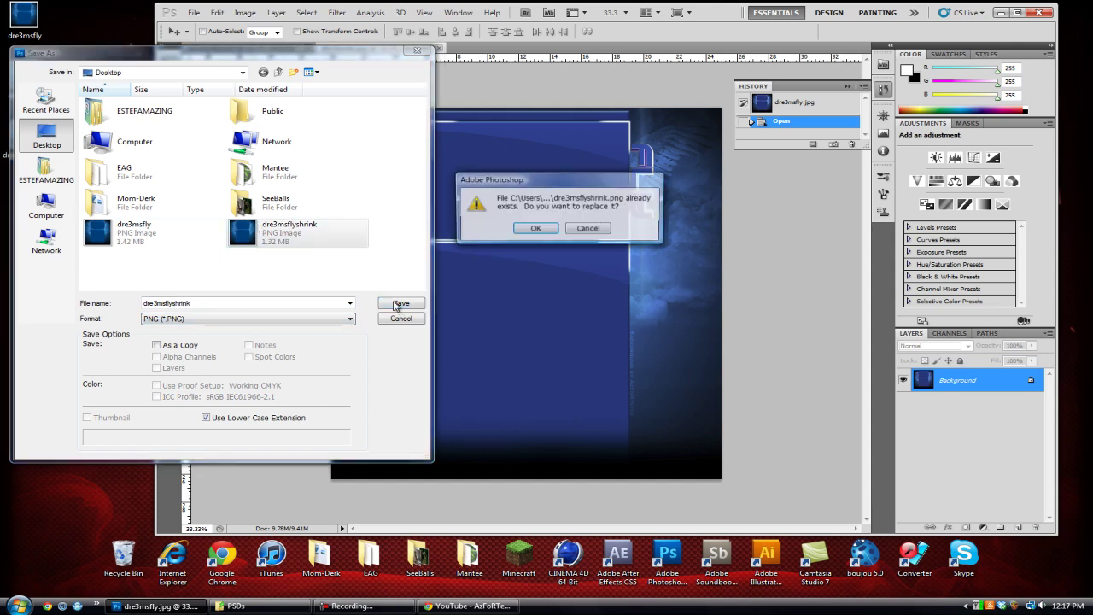
left_click(524, 230)
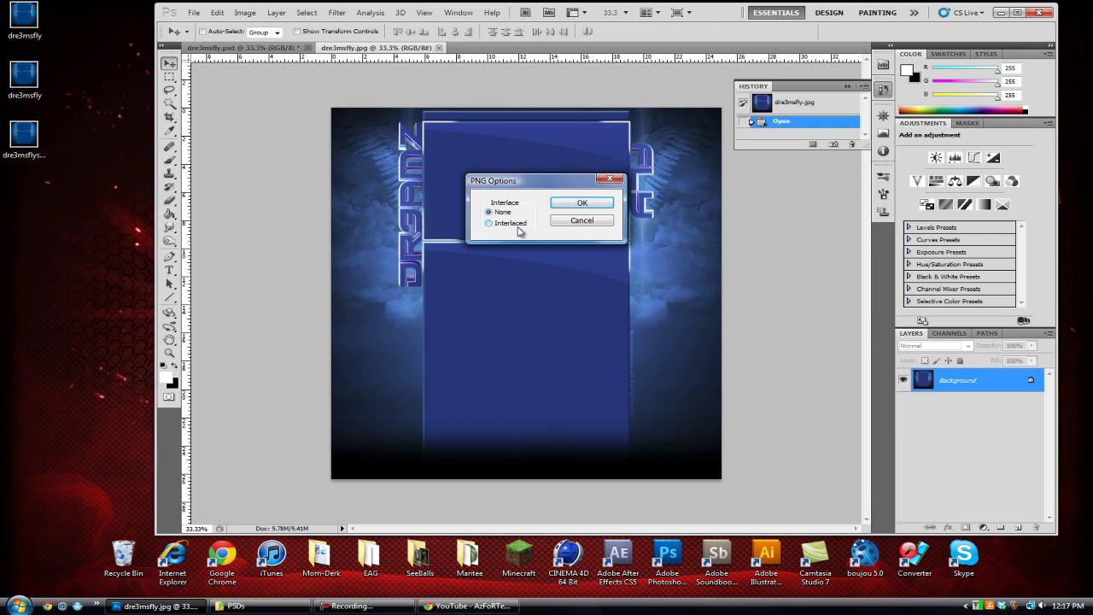
left_click(560, 202)
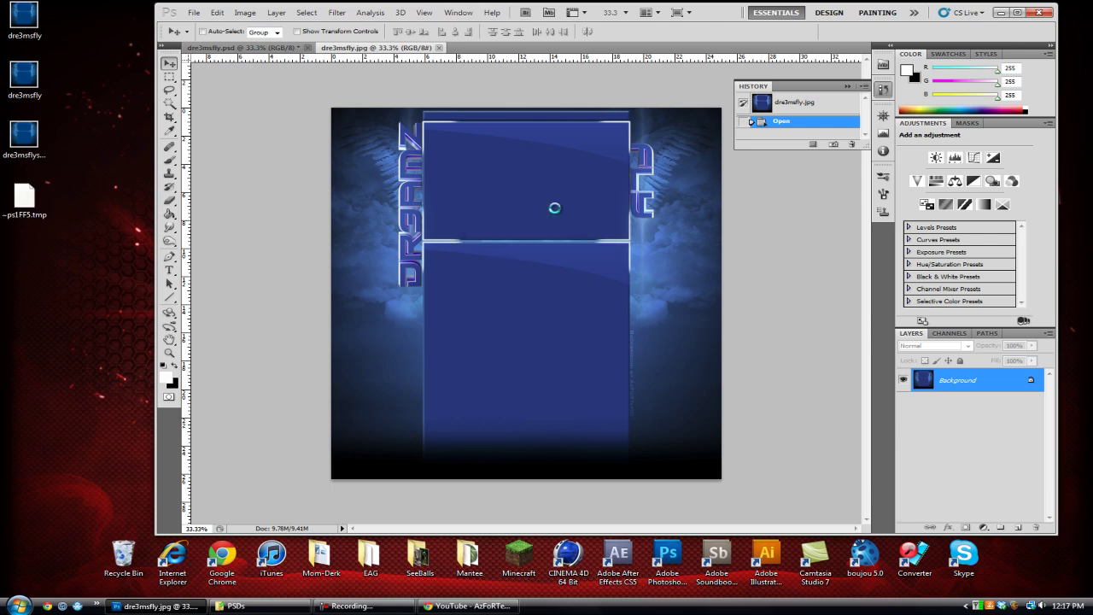
- Check the YouTube channel page, then minimize Chrome to return to the desktop
left_click(468, 606)
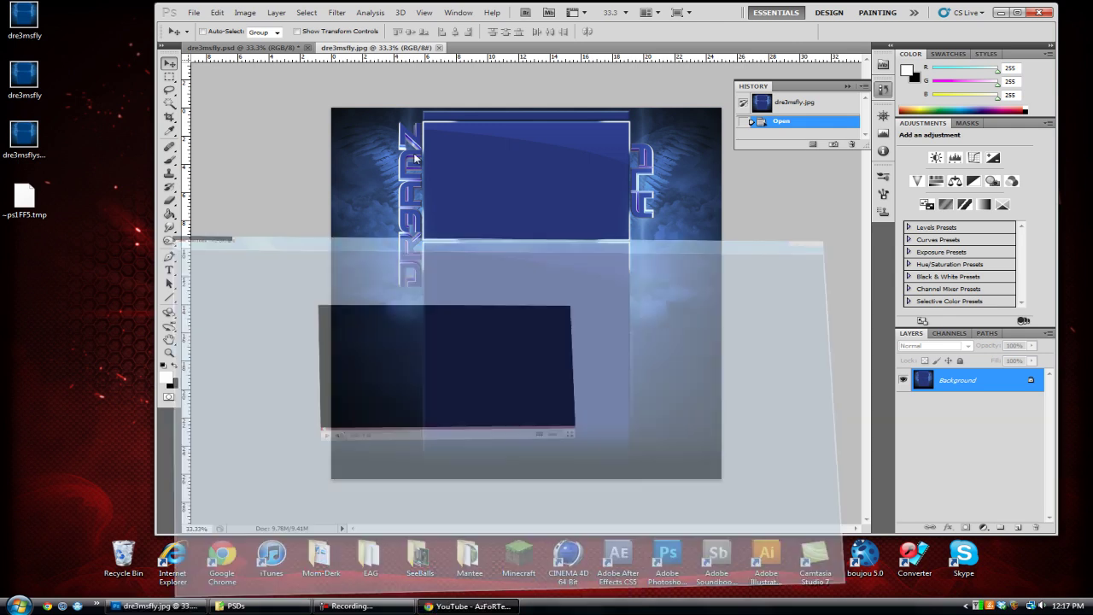
left_click(468, 606)
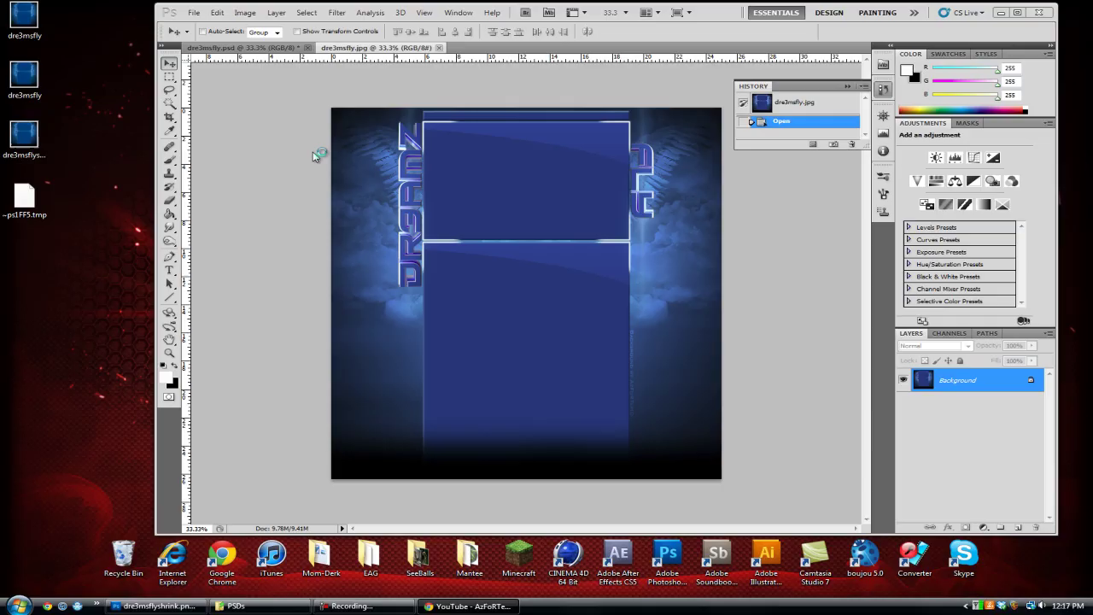
key("alt+Tab")
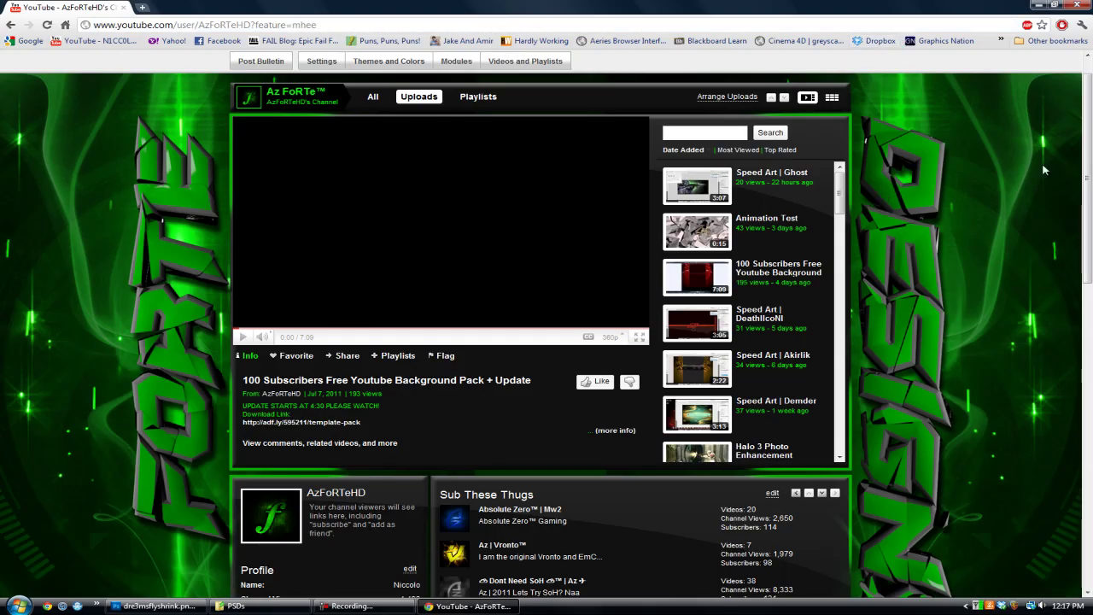
left_click(1039, 4)
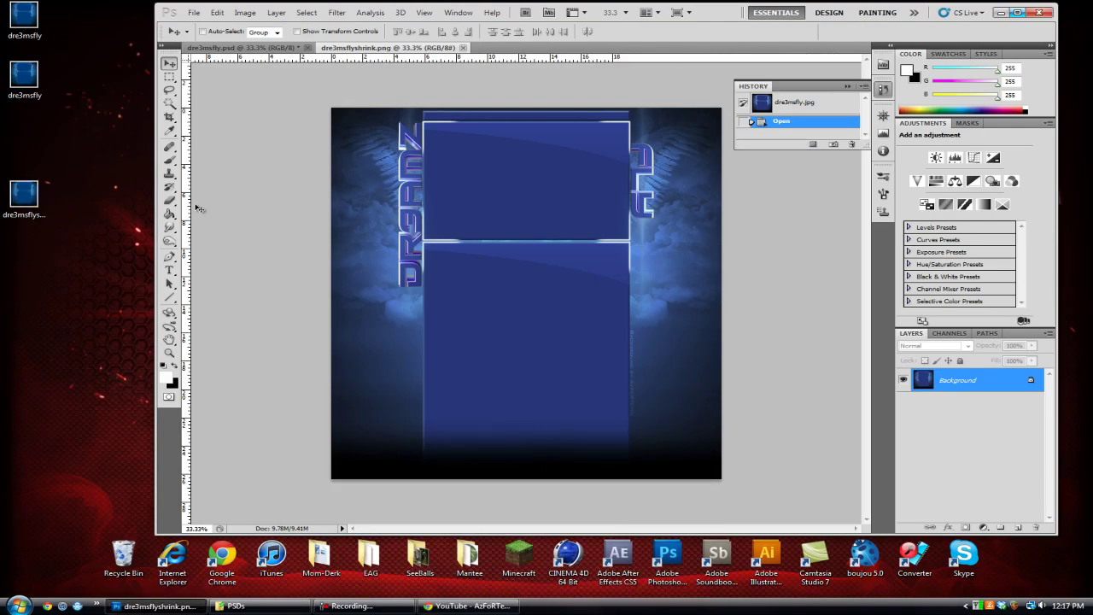
- Move the dre3msflyshrink icon up under dre3msfly and compare the two files' sizes
left_click(24, 198)
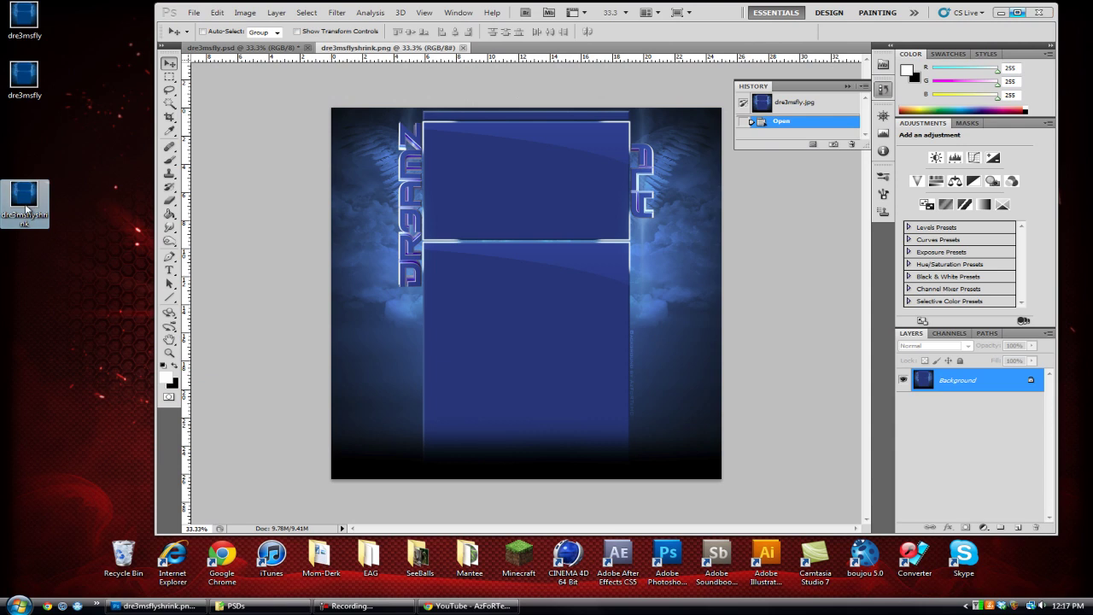
left_click_drag(26, 210, 28, 149)
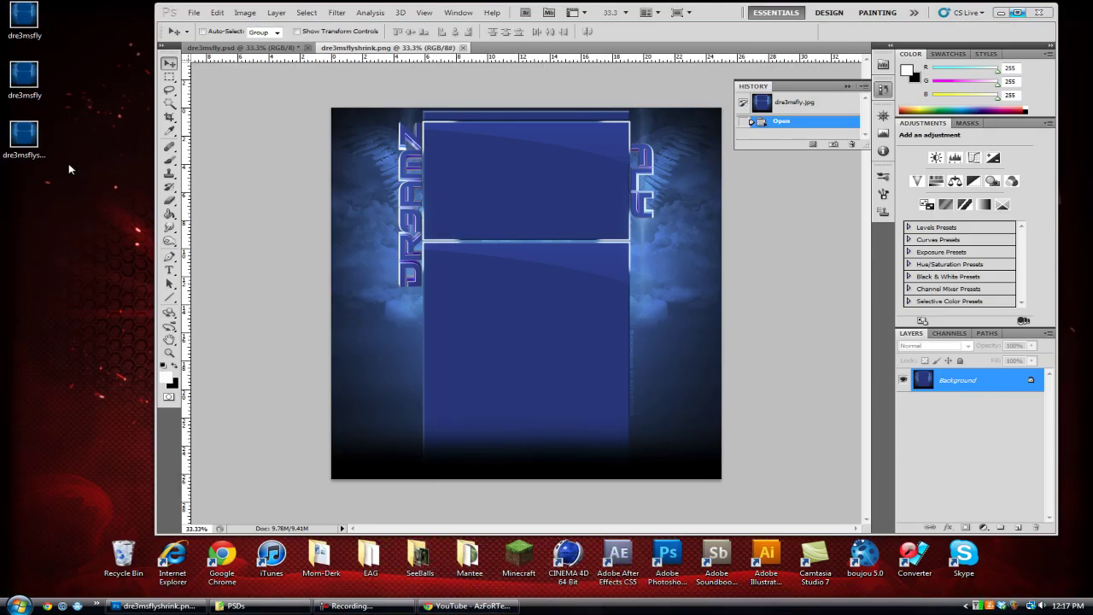
left_click(17, 141)
left_click(4, 79)
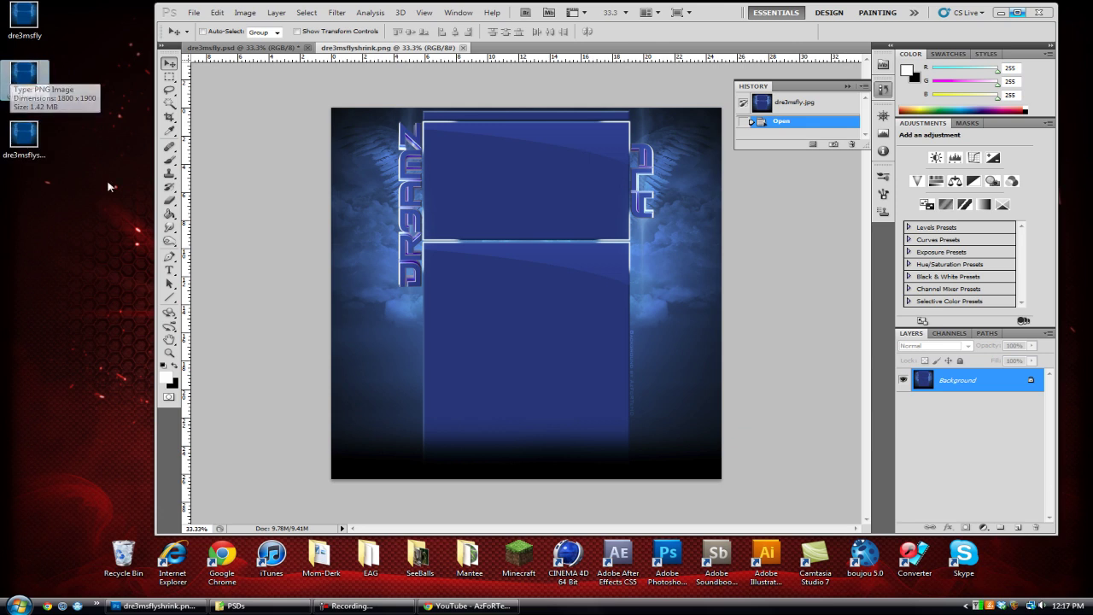
left_click(24, 150)
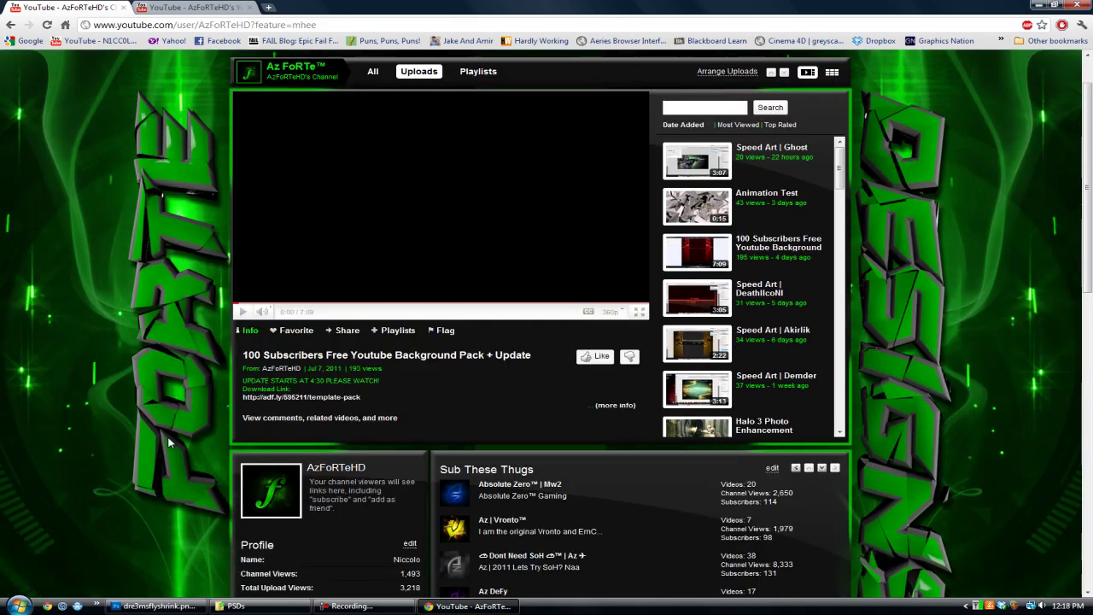
- Delete the green background image and upload dre3msflyshrink.png as the channel background
scroll(171, 442, "up", 1)
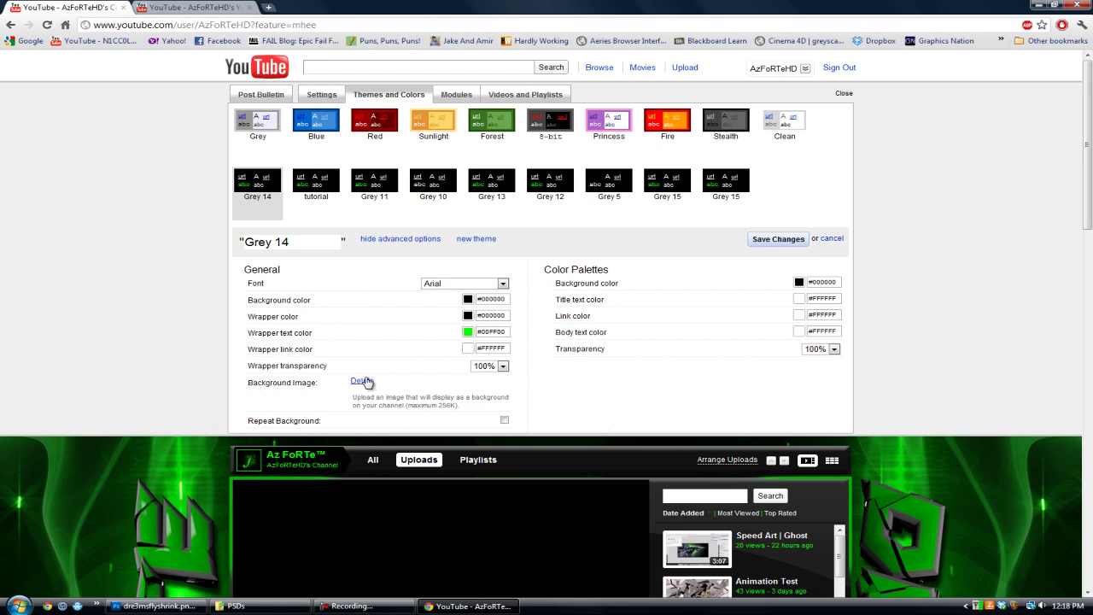
left_click(362, 381)
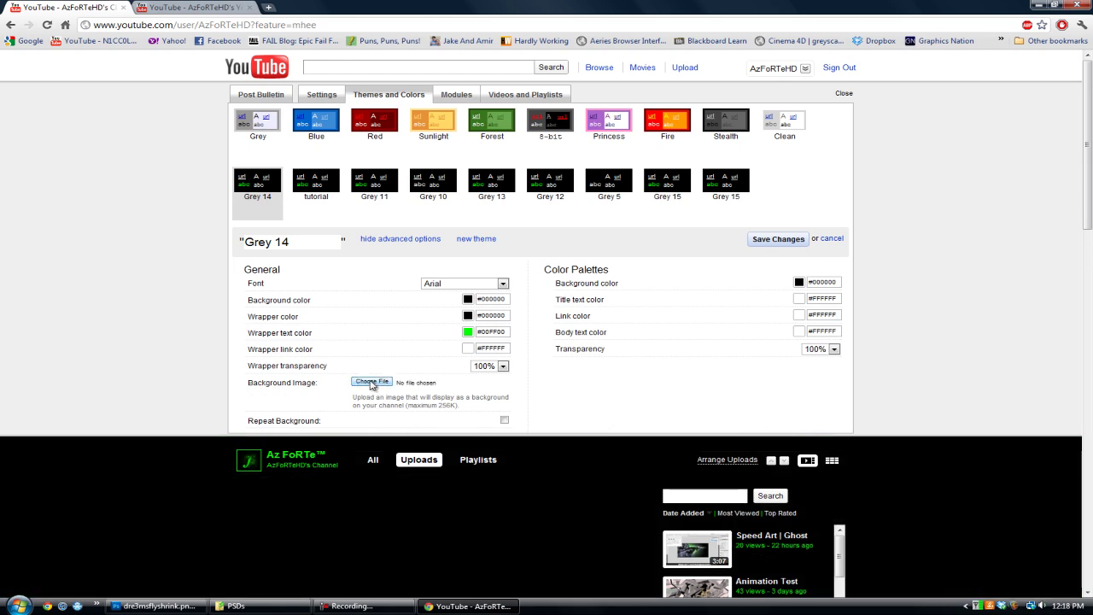
left_click(372, 383)
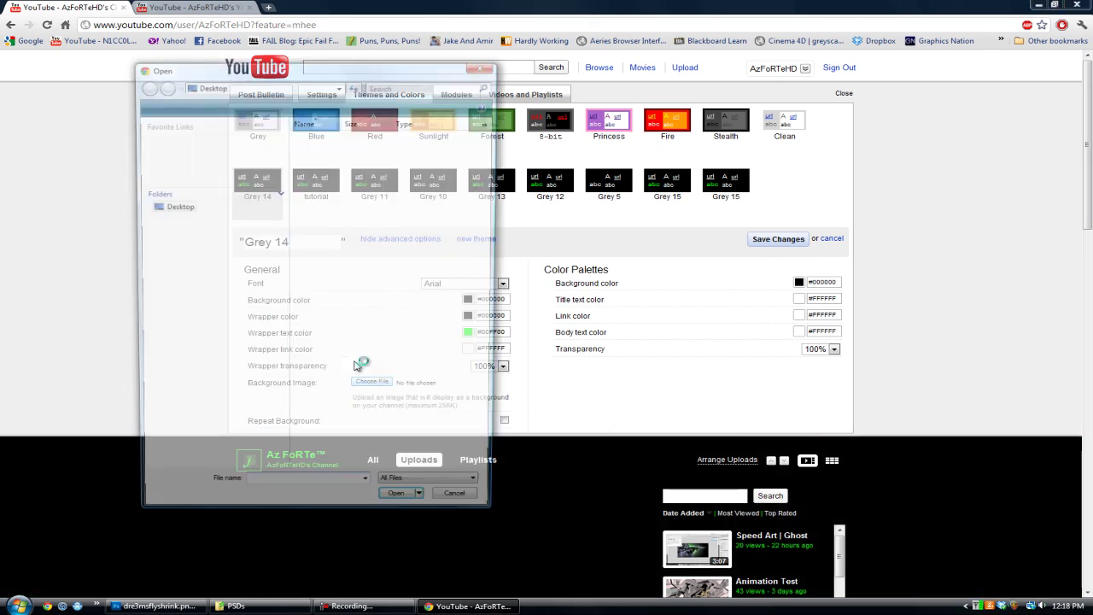
scroll(495, 248, "down", 1)
left_click_drag(496, 249, 497, 404)
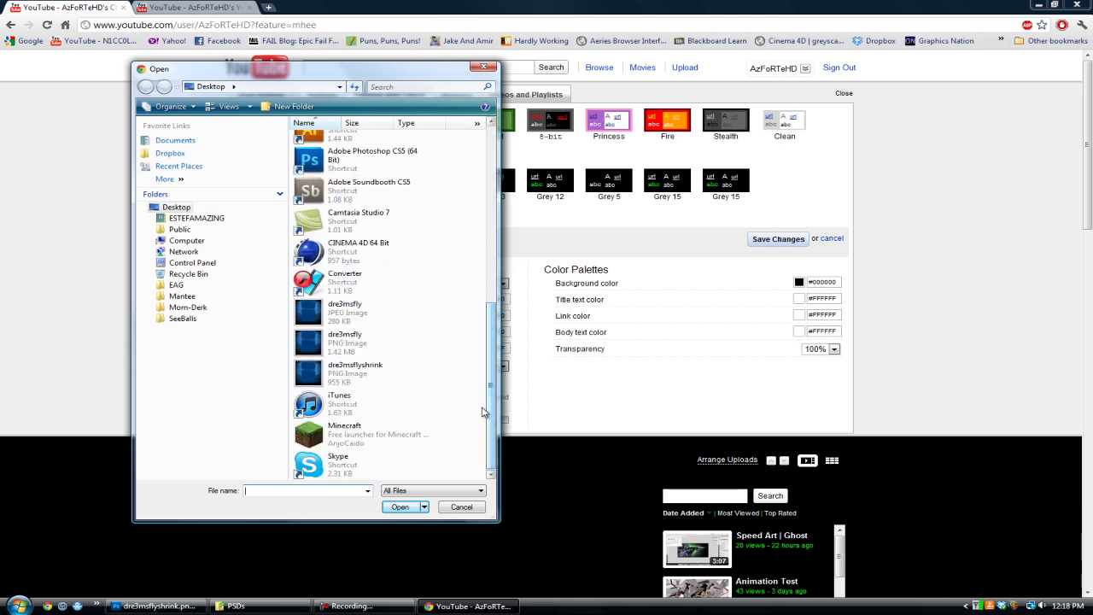
double_click(357, 369)
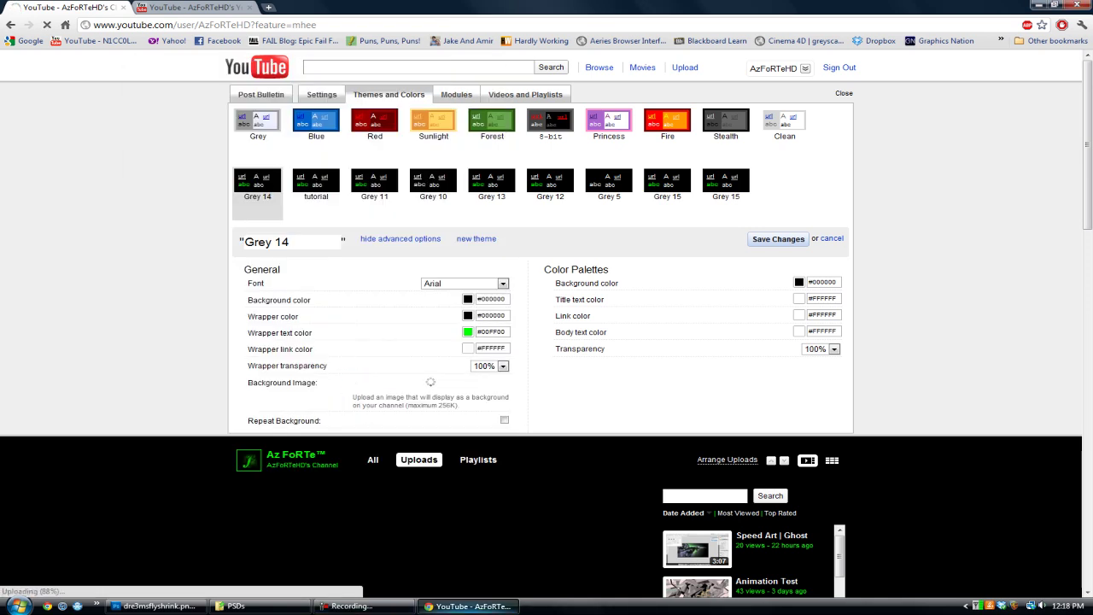
left_click(468, 605)
- Hide the PSDs folder window and close the dre3msflyshrink PNG document
left_click(231, 605)
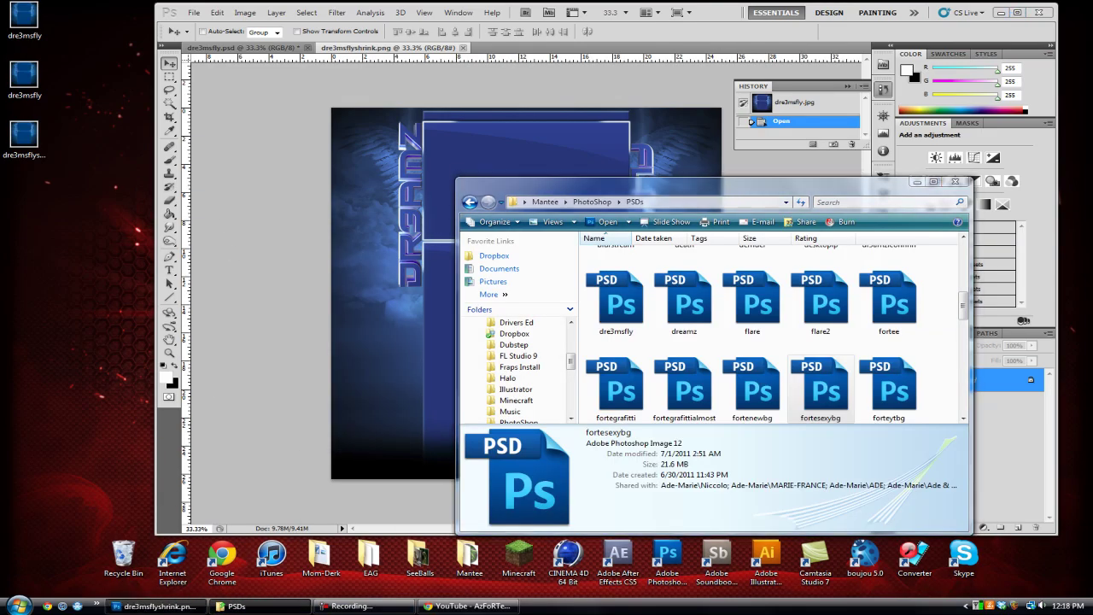
left_click(231, 606)
left_click(196, 12)
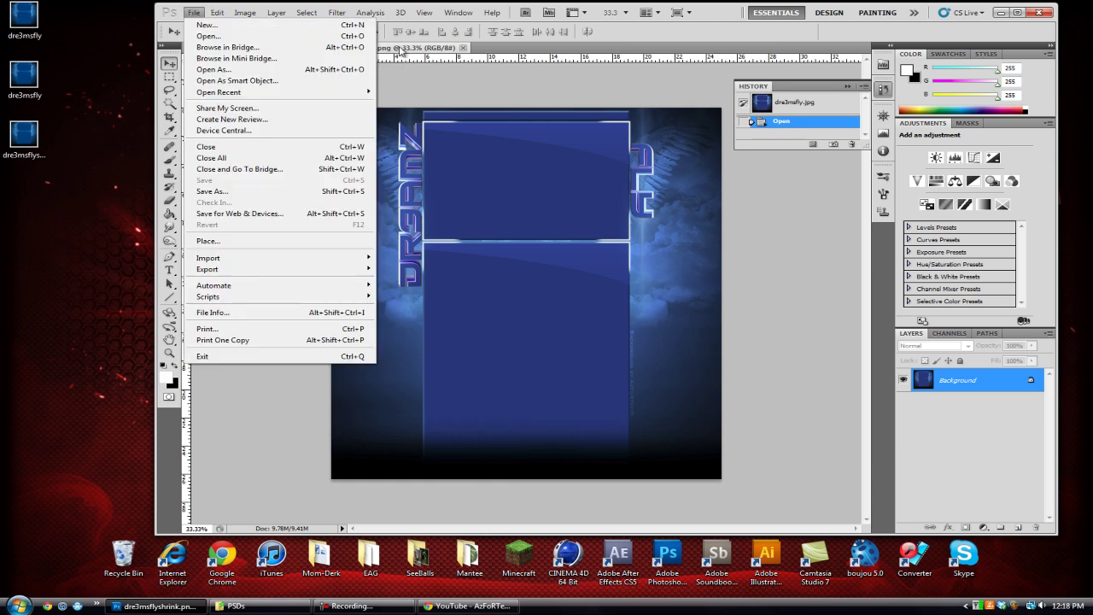
left_click(427, 50)
left_click(463, 48)
- Export the design as a quality-100 JPEG over the existing dre3msfly.jpg
left_click(195, 12)
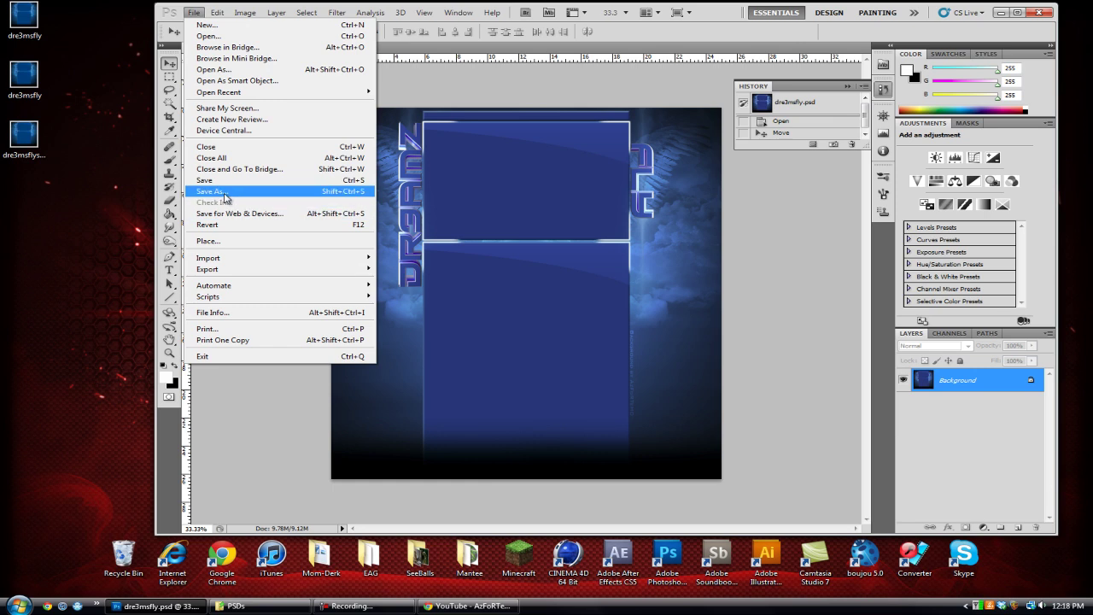
left_click(225, 213)
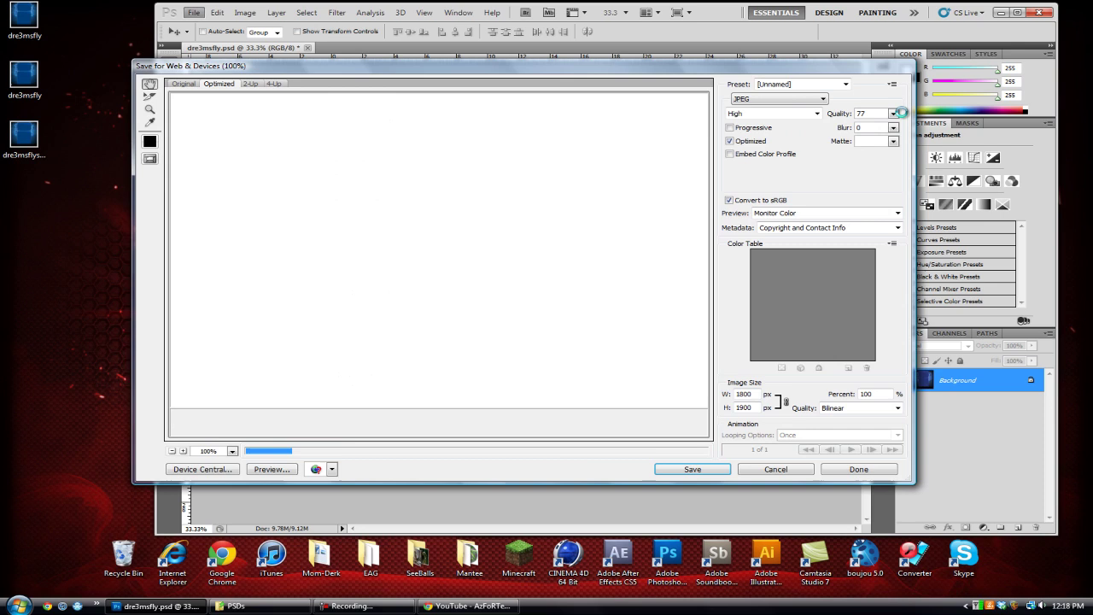
left_click(894, 112)
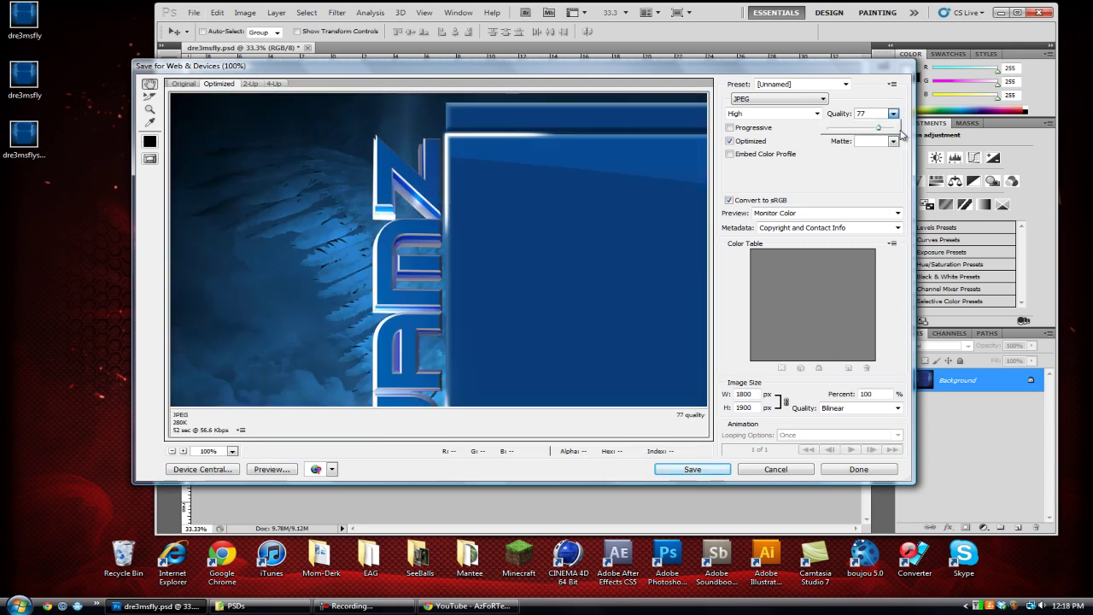
left_click(684, 470)
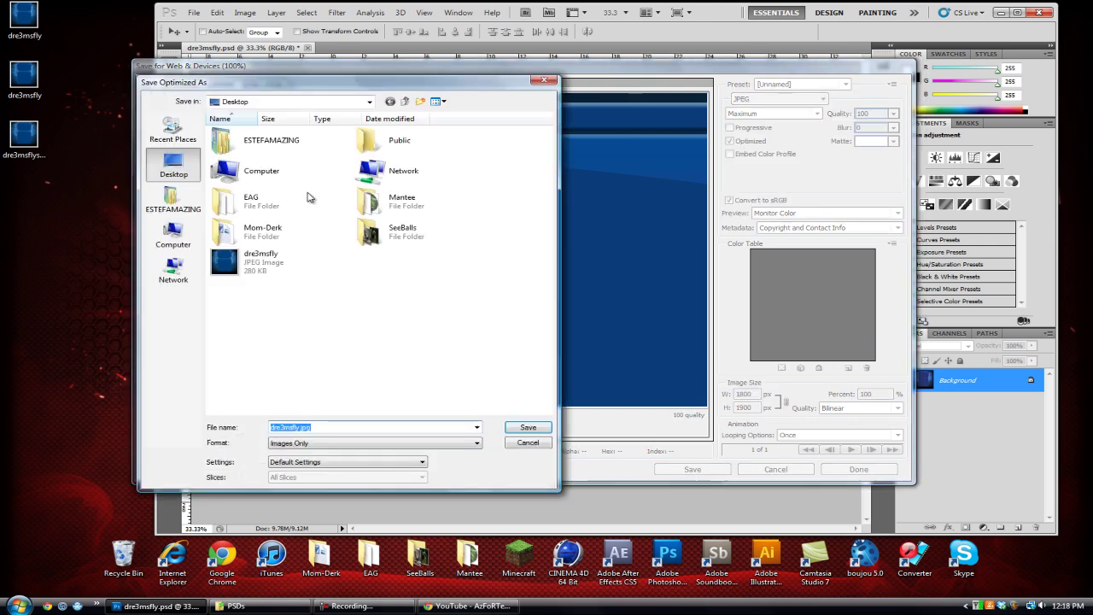
left_click(256, 272)
left_click(529, 430)
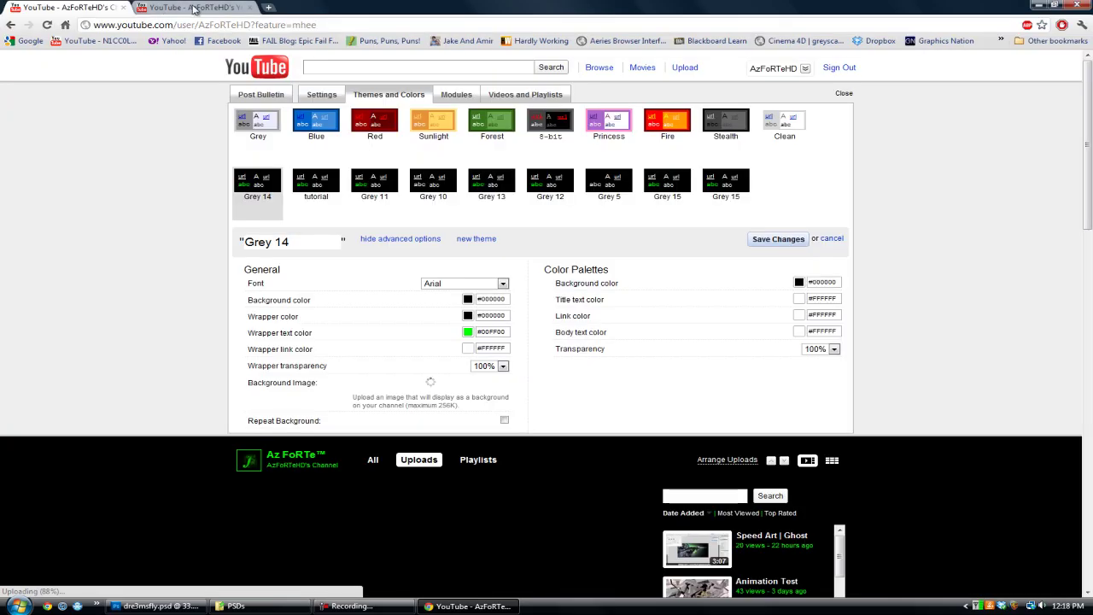
- In the second YouTube tab, go to the channel's Themes and Colors settings
left_click(195, 8)
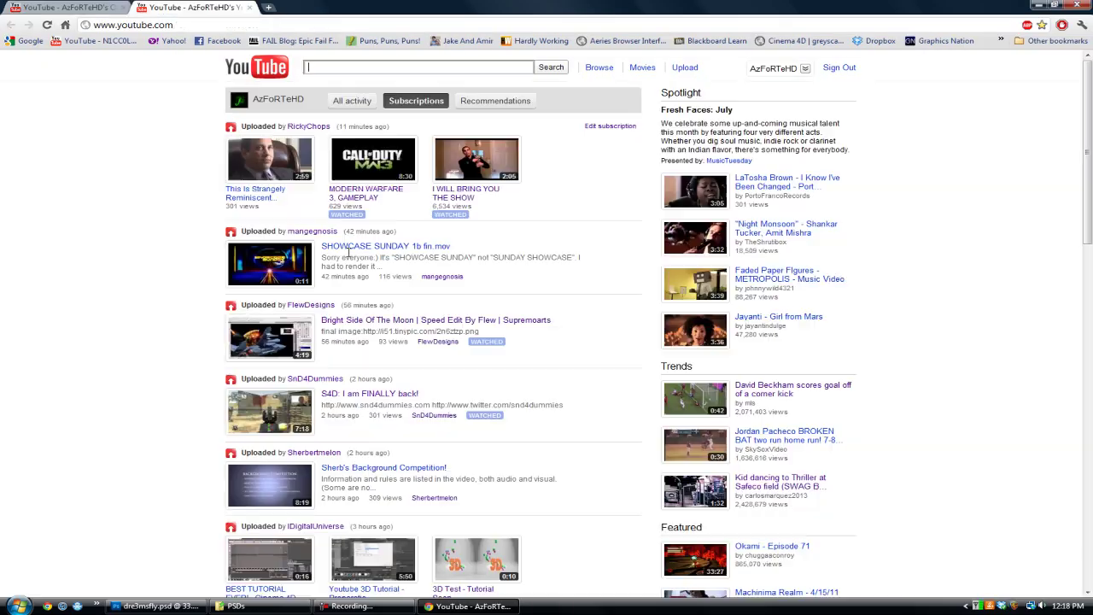
left_click(808, 70)
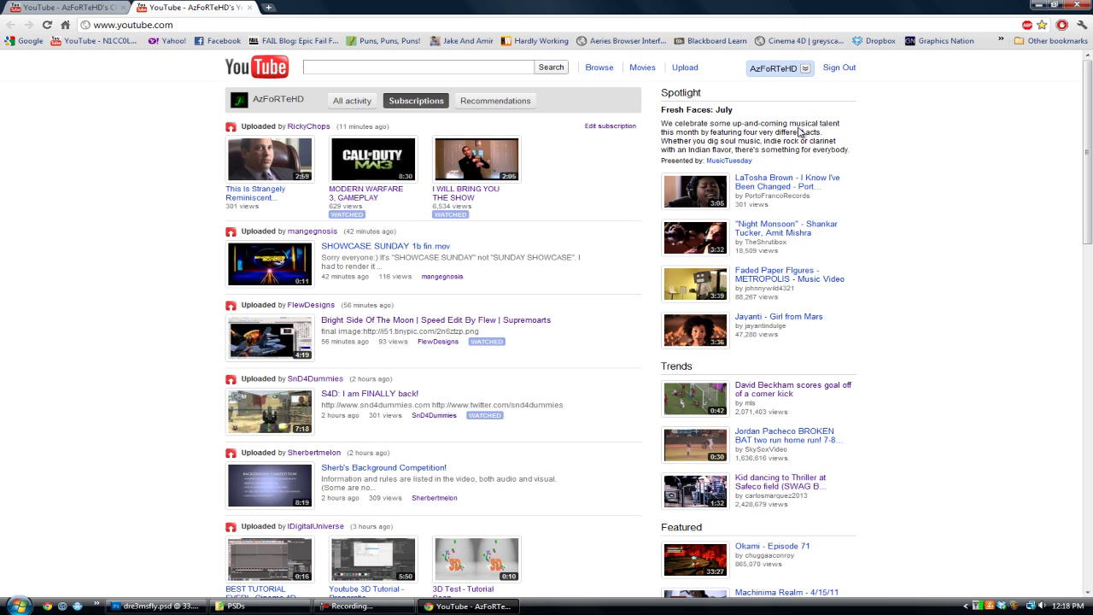
left_click(777, 105)
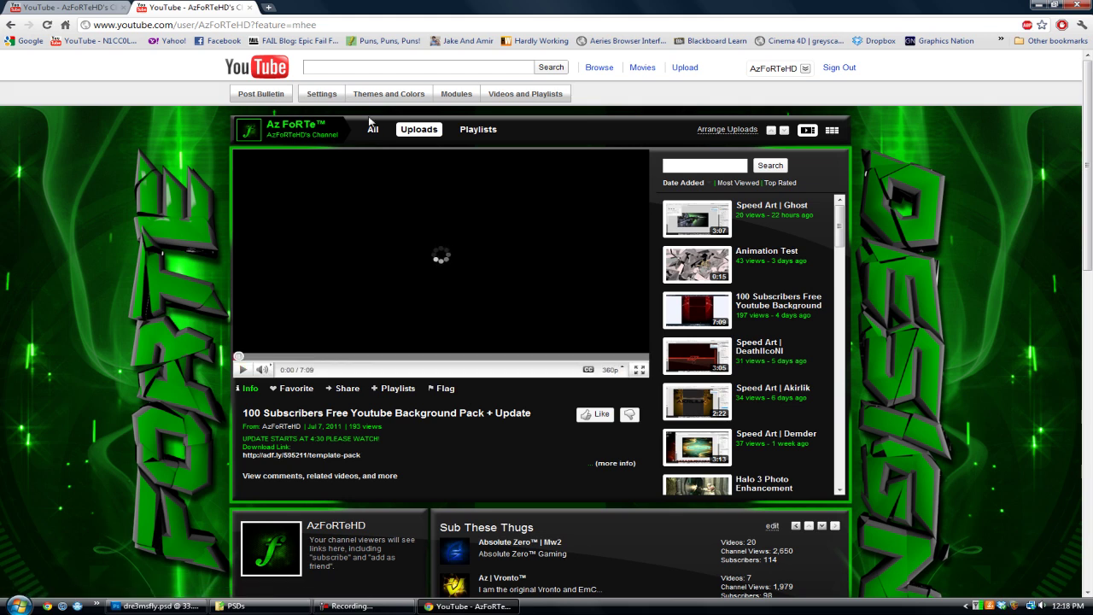
left_click(406, 100)
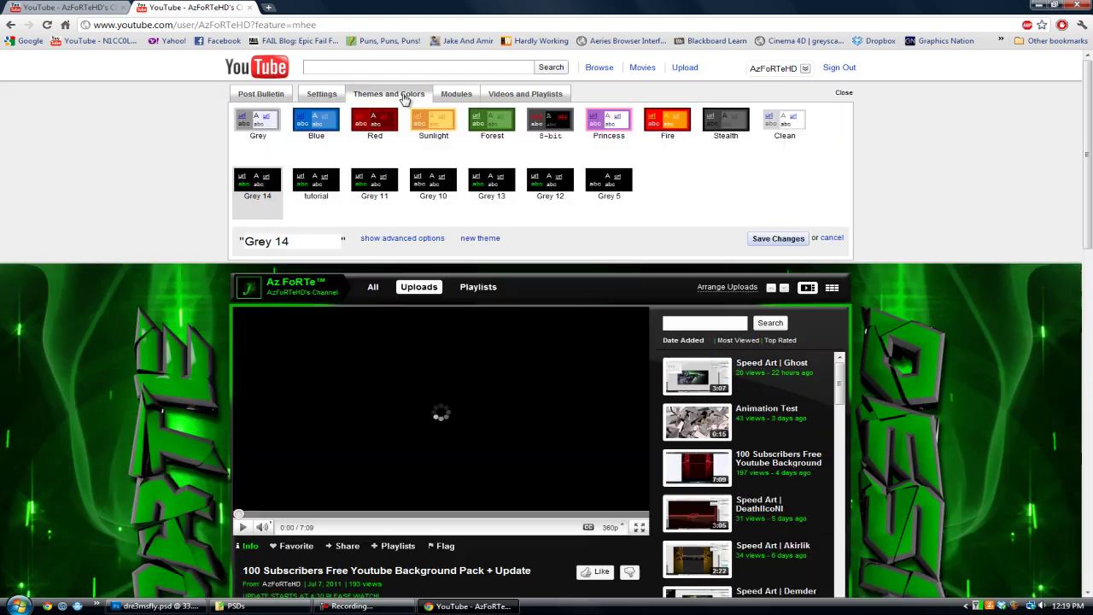
- Create a new Grey 15 theme with the uploaded image as background, then return to the first tab
left_click(483, 241)
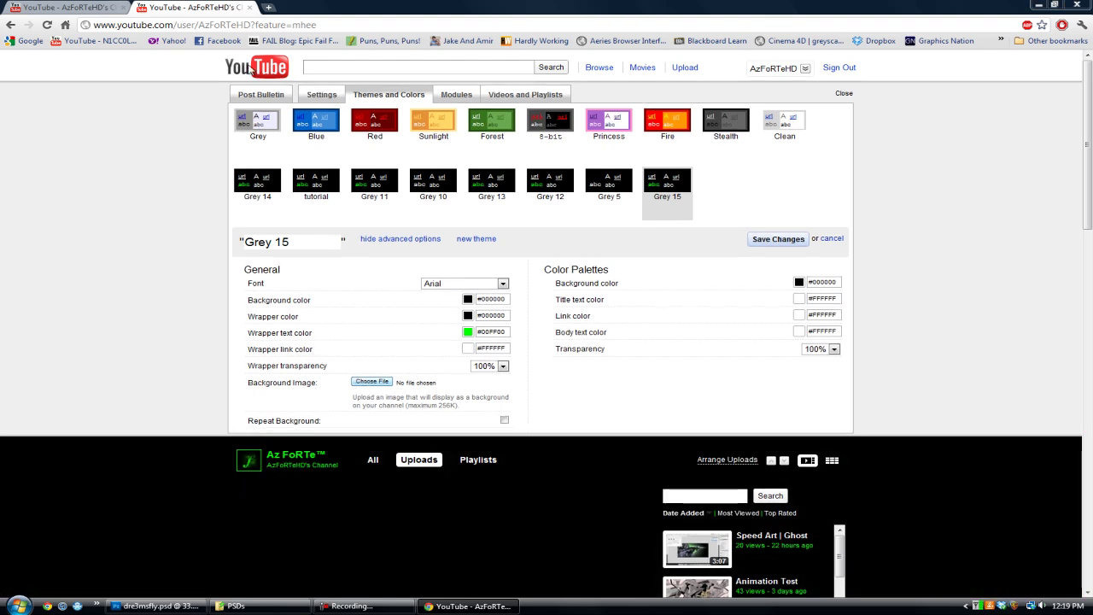
scroll(451, 400, "down", 5)
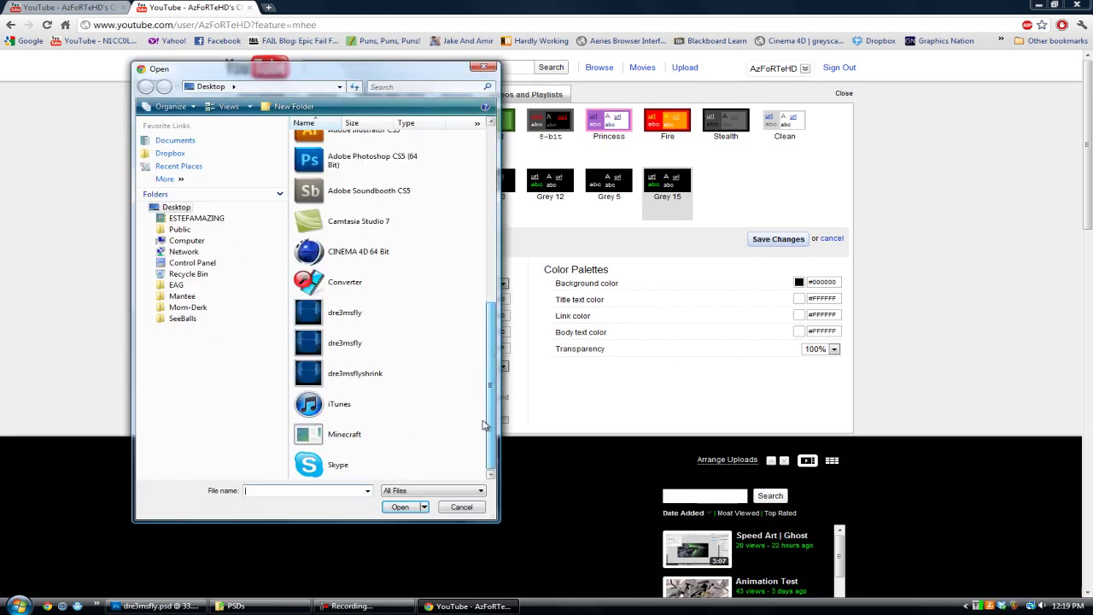
double_click(328, 315)
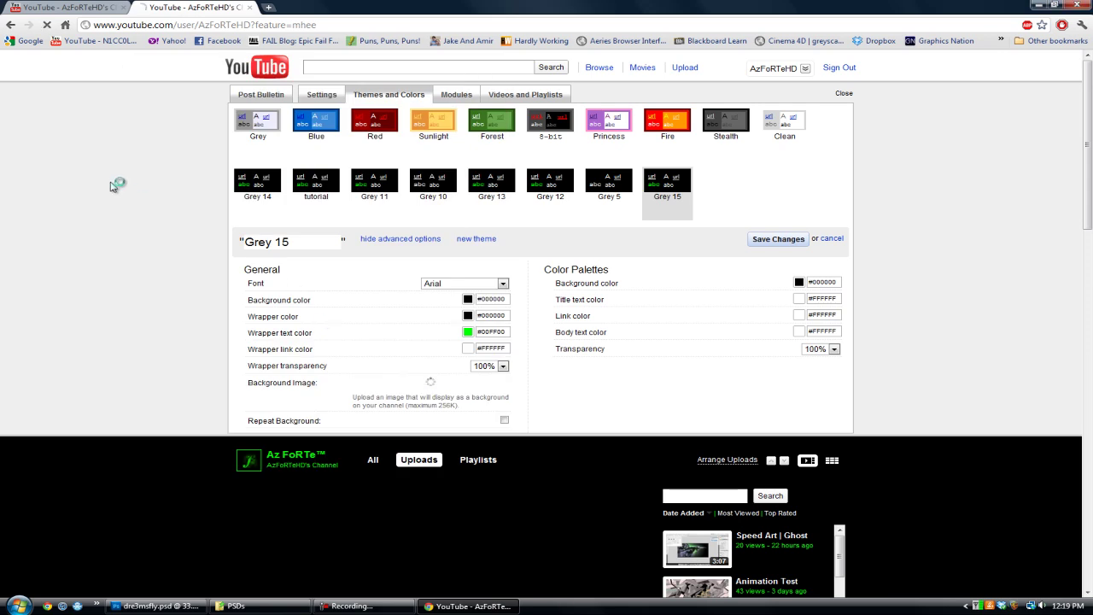
left_click(75, 6)
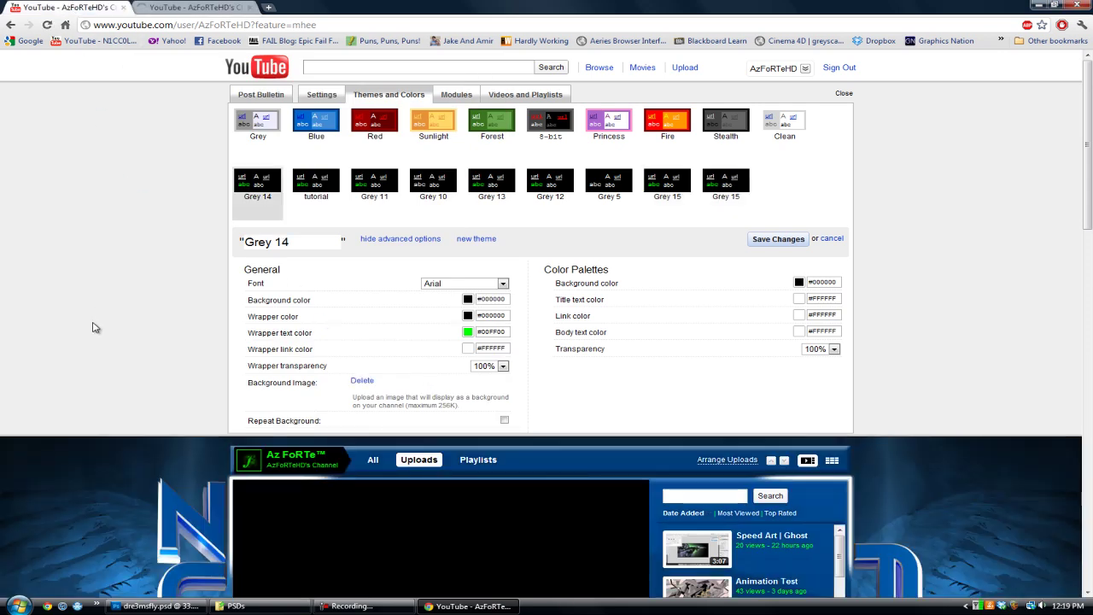
- Scroll through the channel page to review the blue Dreamz background behind the profile
scroll(94, 327, "down", 5)
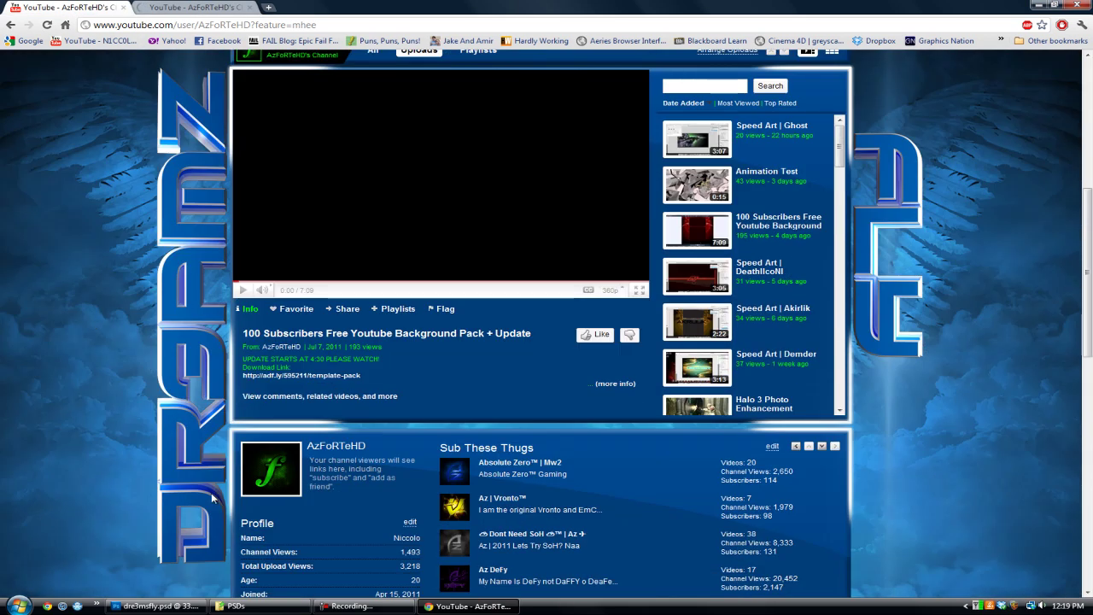
scroll(213, 498, "down", 2)
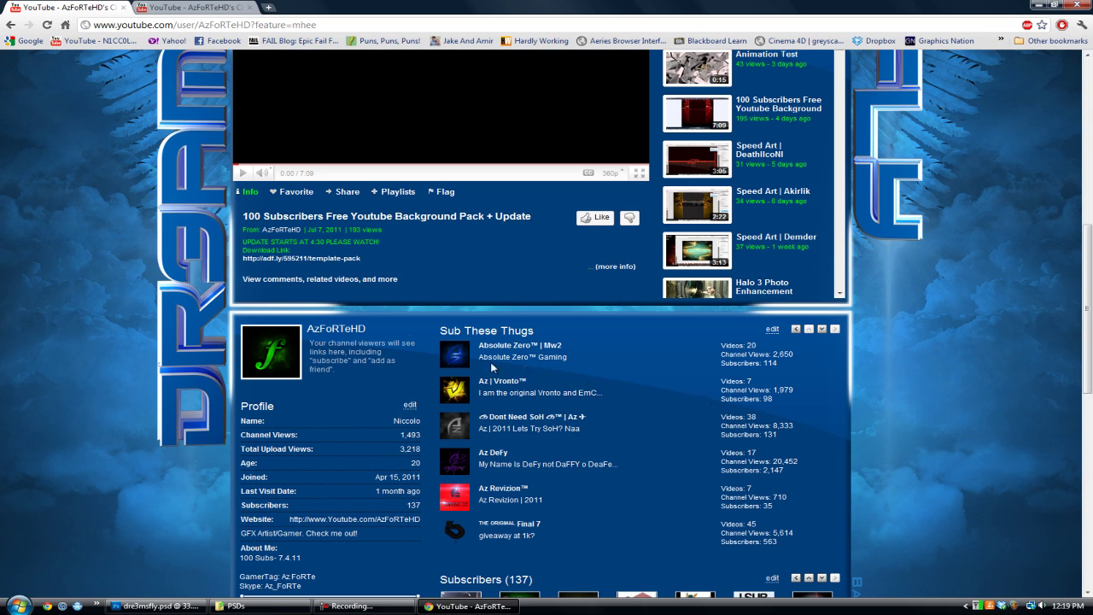
scroll(980, 410, "down", 3)
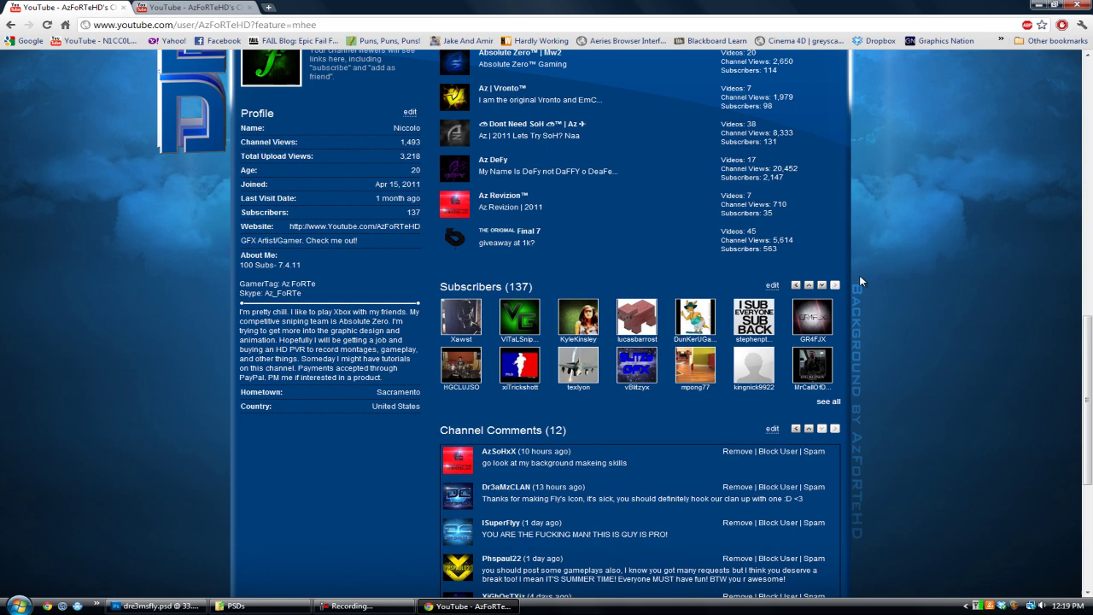
scroll(895, 554, "up", 3)
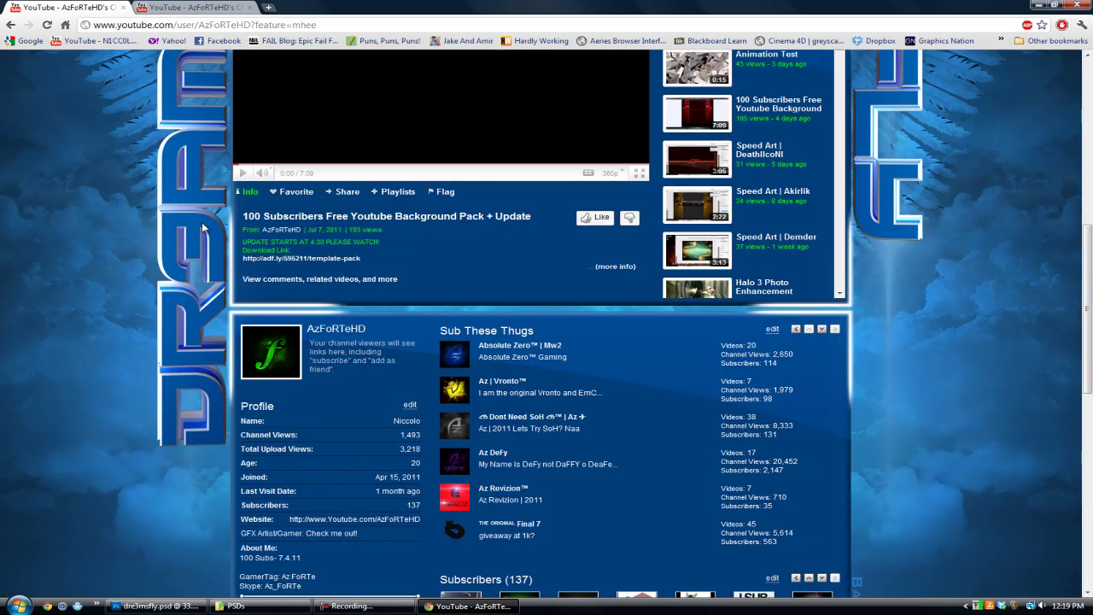
scroll(819, 444, "up", 2)
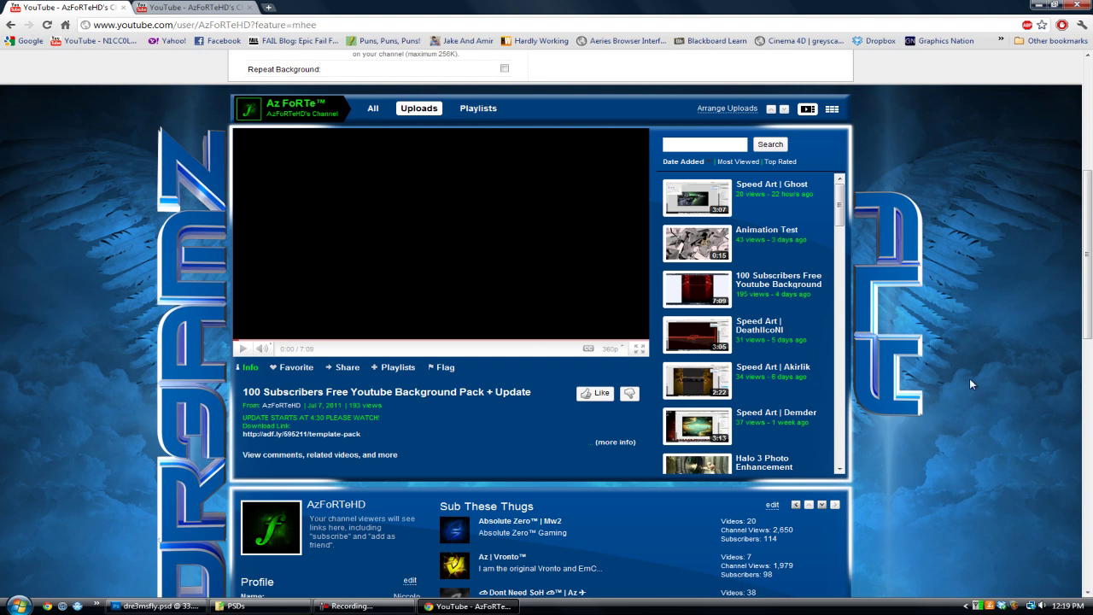
scroll(105, 336, "up", 4)
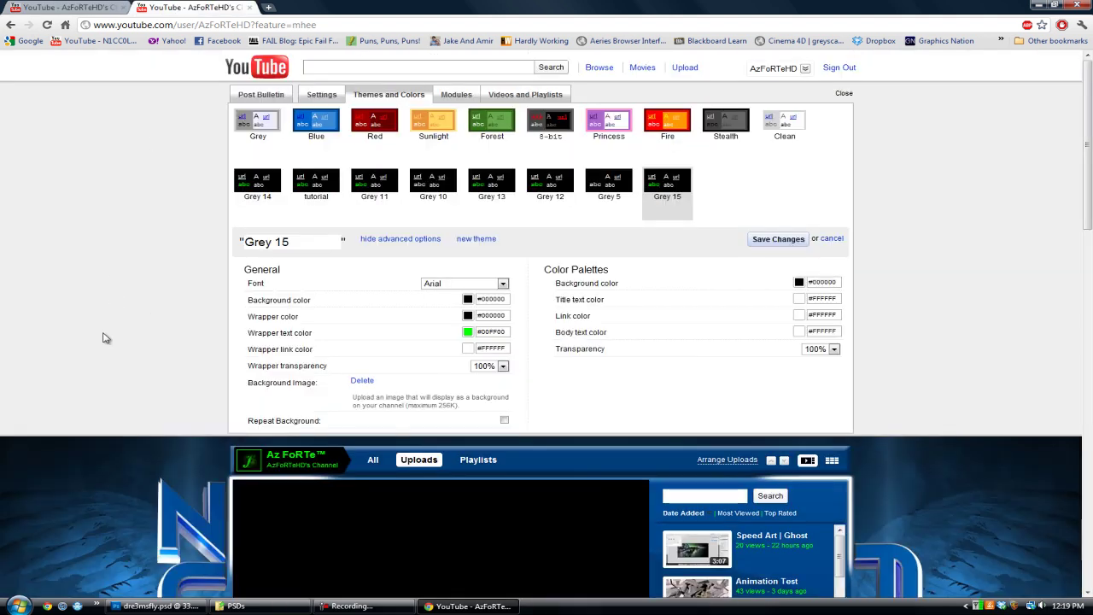
scroll(103, 338, "down", 5)
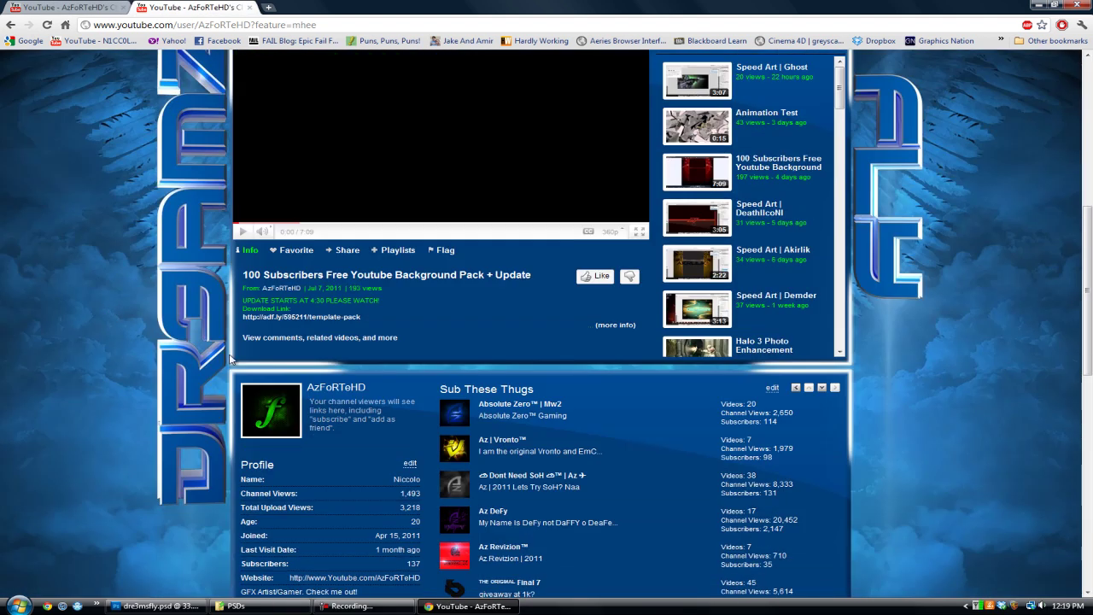
scroll(182, 357, "down", 1)
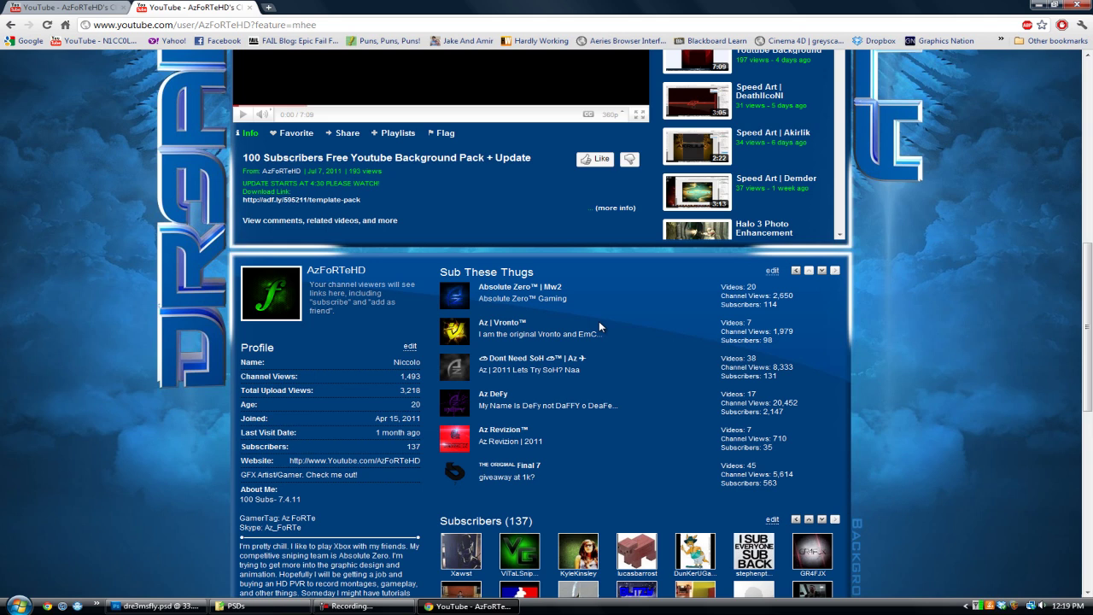
scroll(872, 422, "down", 3)
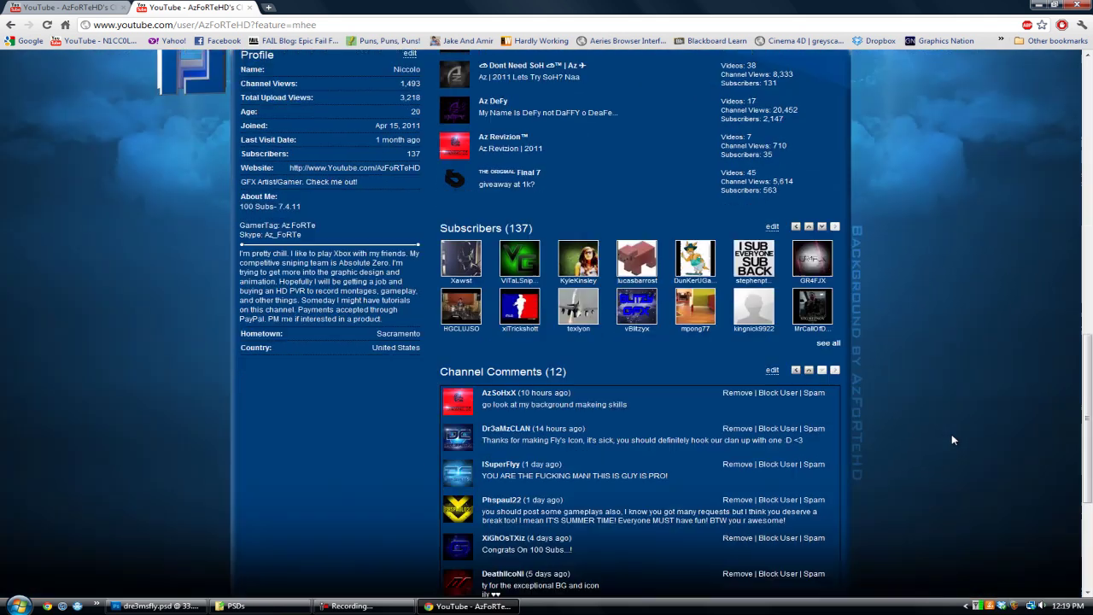
scroll(875, 443, "up", 1)
scroll(223, 168, "up", 1)
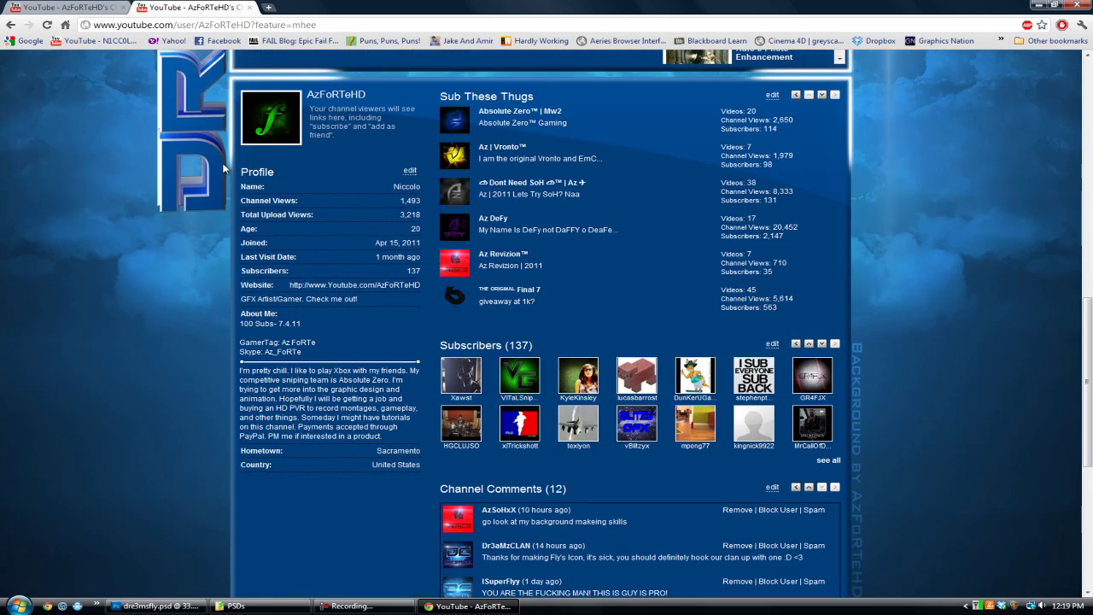
- Drag the second YouTube tab out of the tab strip into its own Chrome window
left_click(47, 6)
scroll(97, 261, "down", 3)
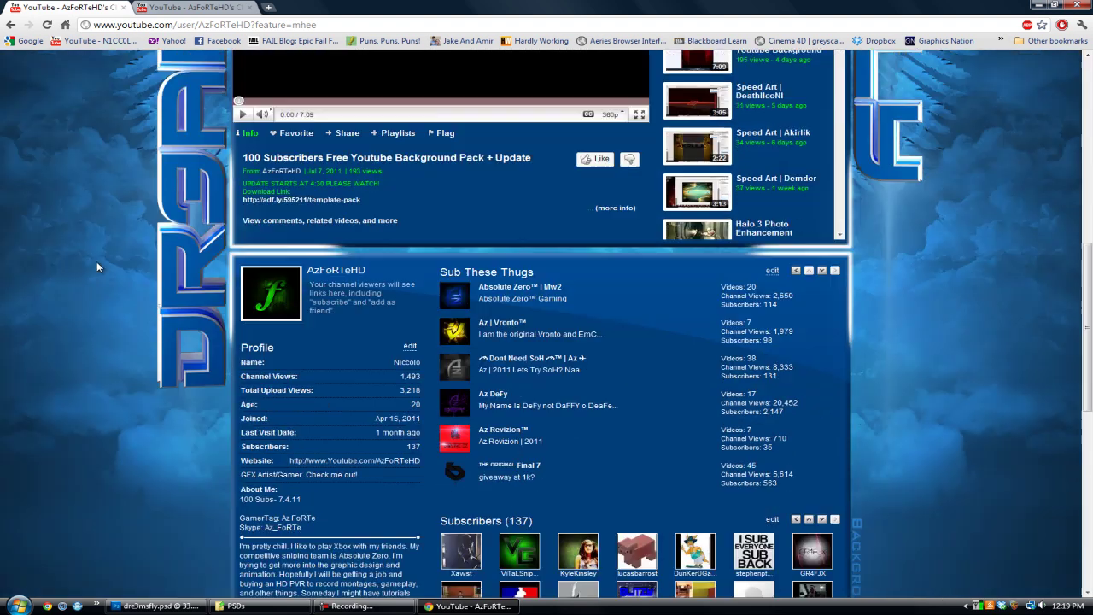
scroll(96, 262, "down", 1)
left_click_drag(197, 7, 162, 98)
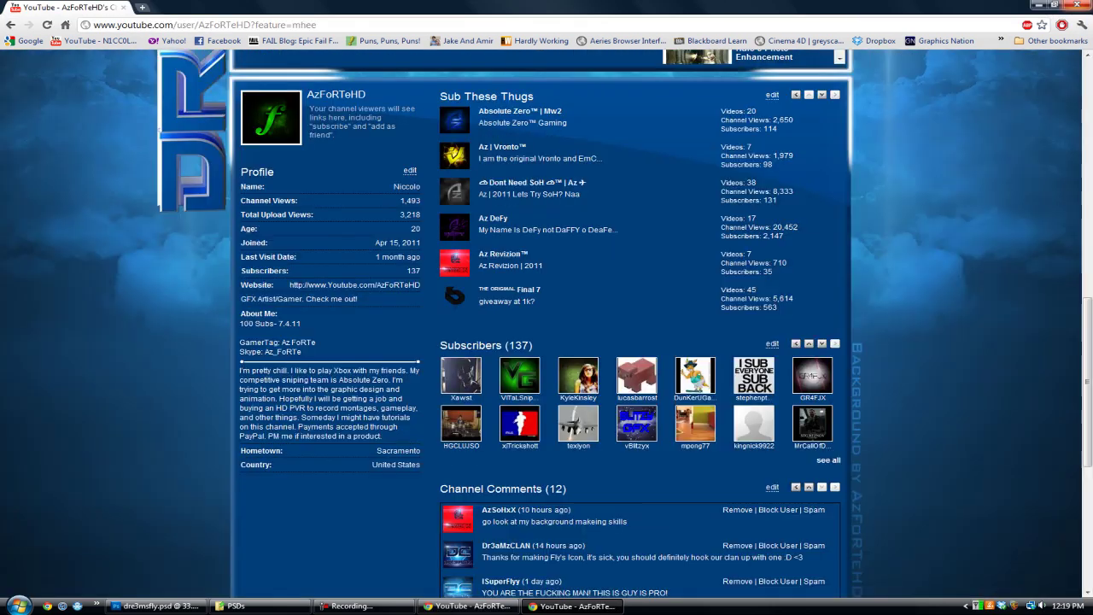
- Restore both Chrome windows and stretch the left channel window to the screen's left edge
left_click(1055, 5)
left_click_drag(459, 112, 787, 54)
scroll(784, 271, "up", 4)
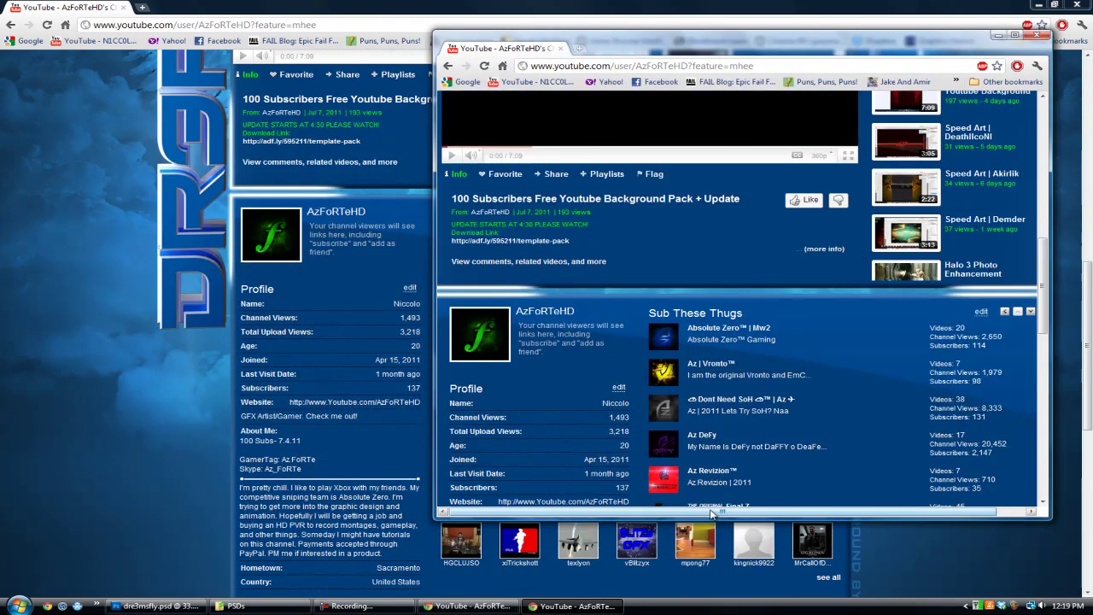
left_click(408, 5)
left_click(1058, 6)
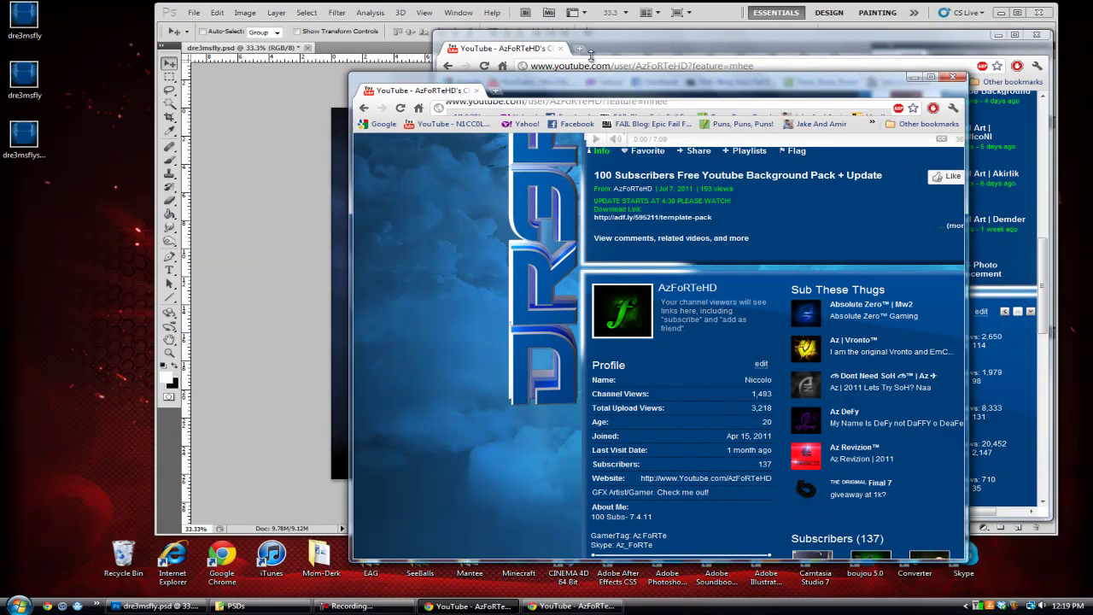
left_click_drag(725, 52, 602, 20)
left_click_drag(322, 485, 282, 486)
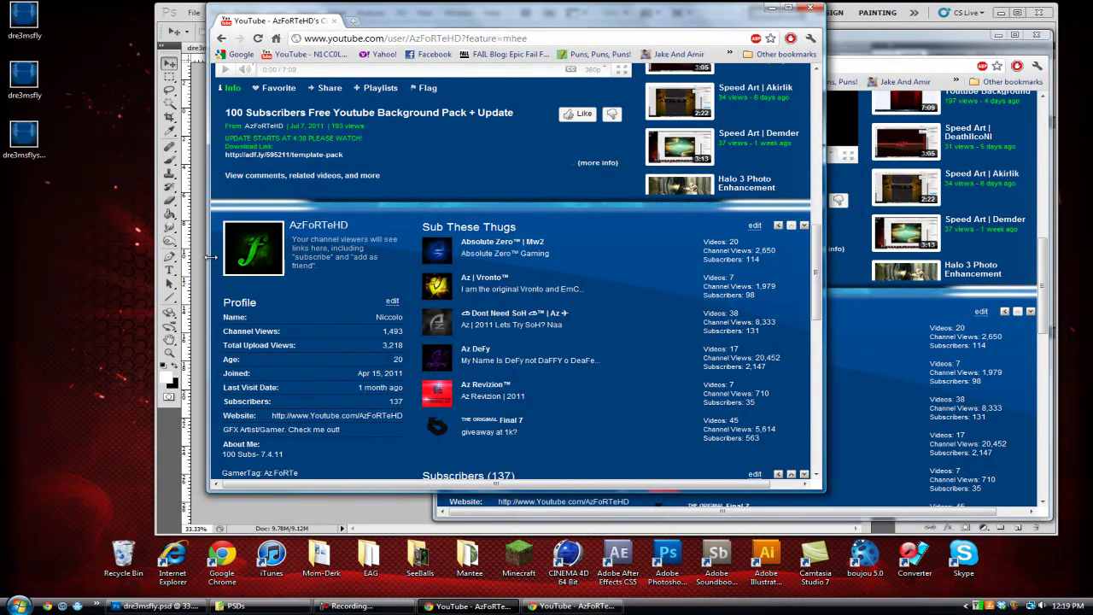
left_click_drag(205, 256, 1, 258)
- Position the right-hand channel window beside the other, then maximize one window
left_click(880, 49)
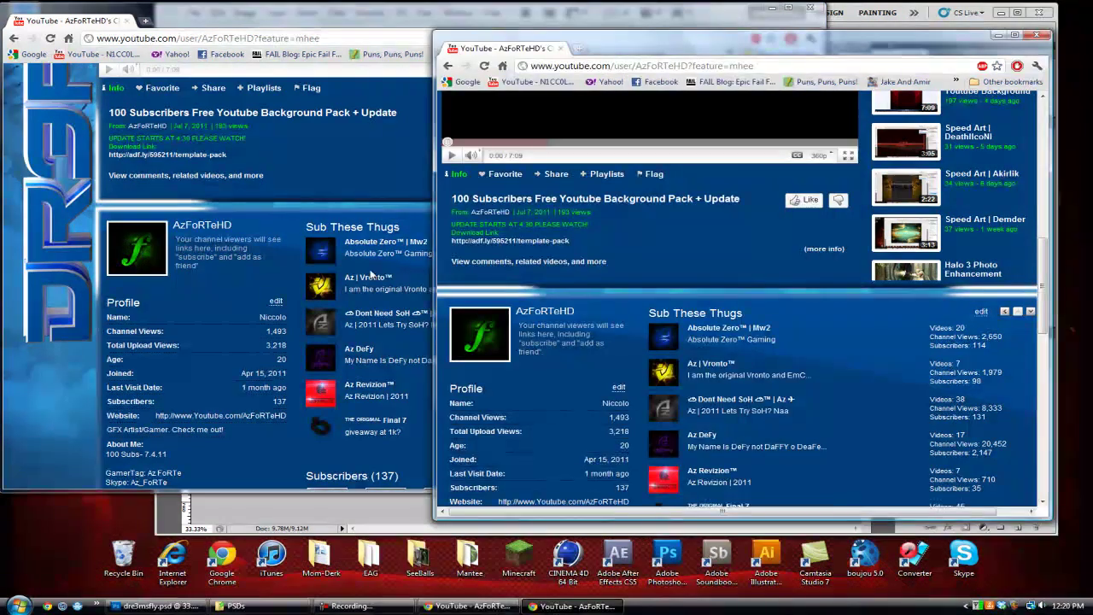
left_click_drag(434, 230, 218, 231)
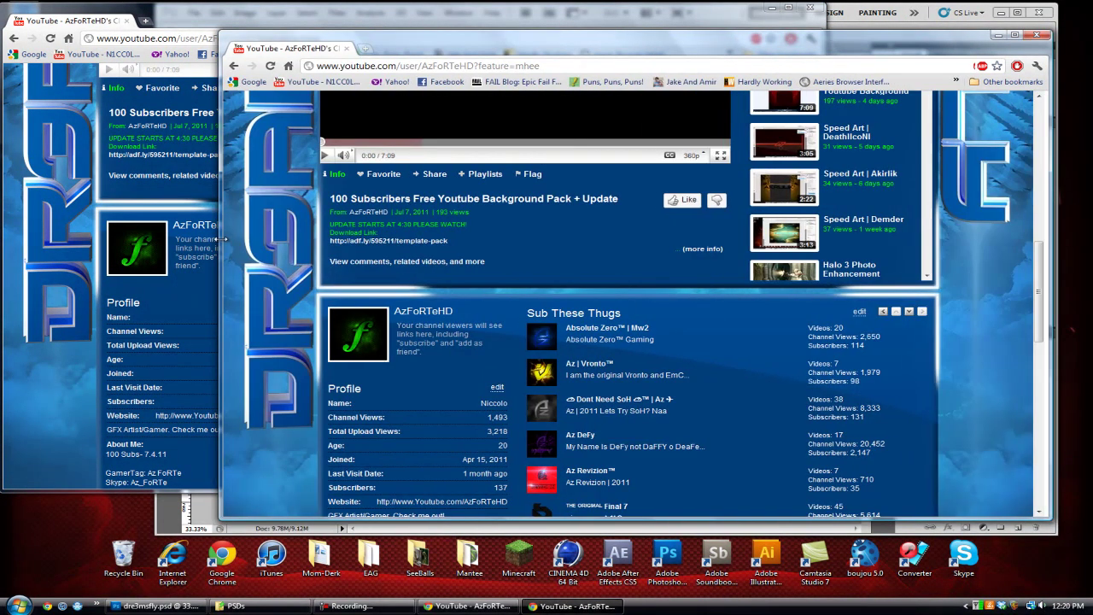
left_click_drag(453, 53, 779, 26)
left_click_drag(470, 17, 745, 18)
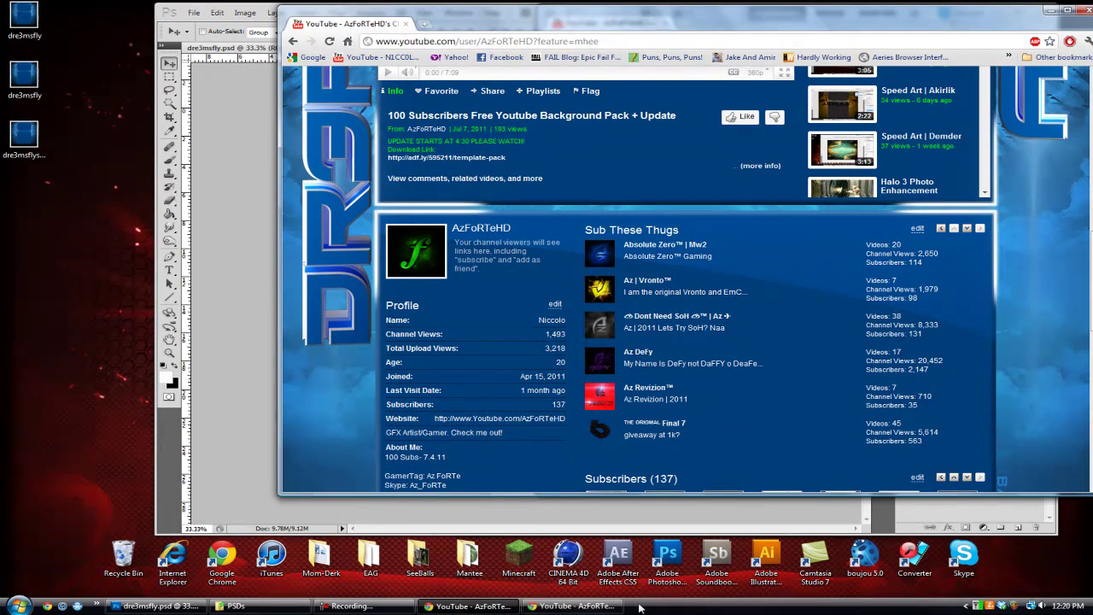
left_click(573, 606)
left_click_drag(767, 29, 605, 33)
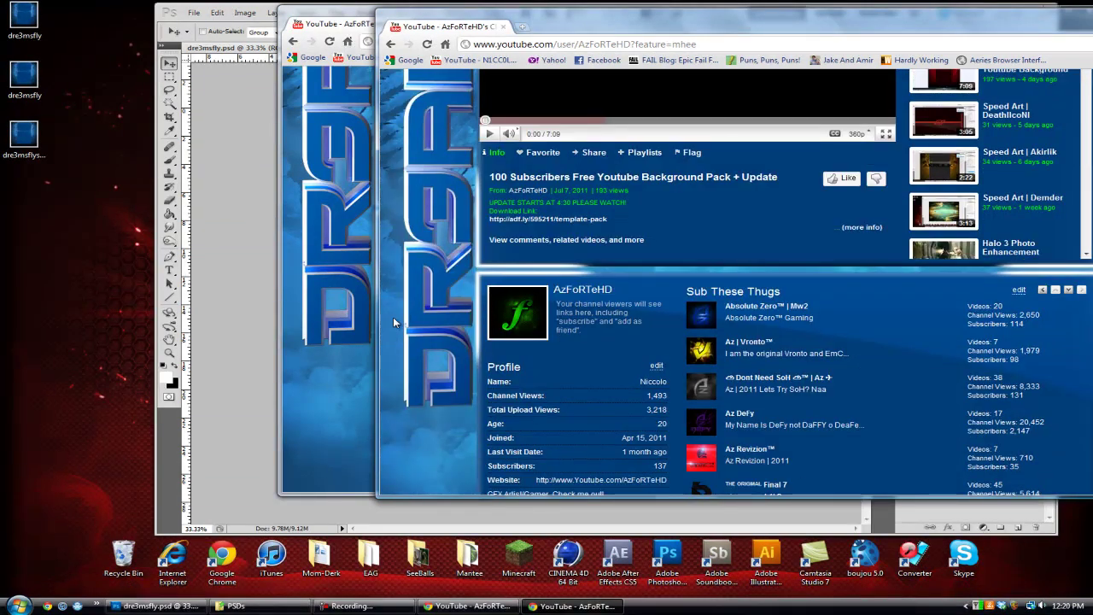
scroll(432, 342, "down", 3)
scroll(431, 341, "up", 2)
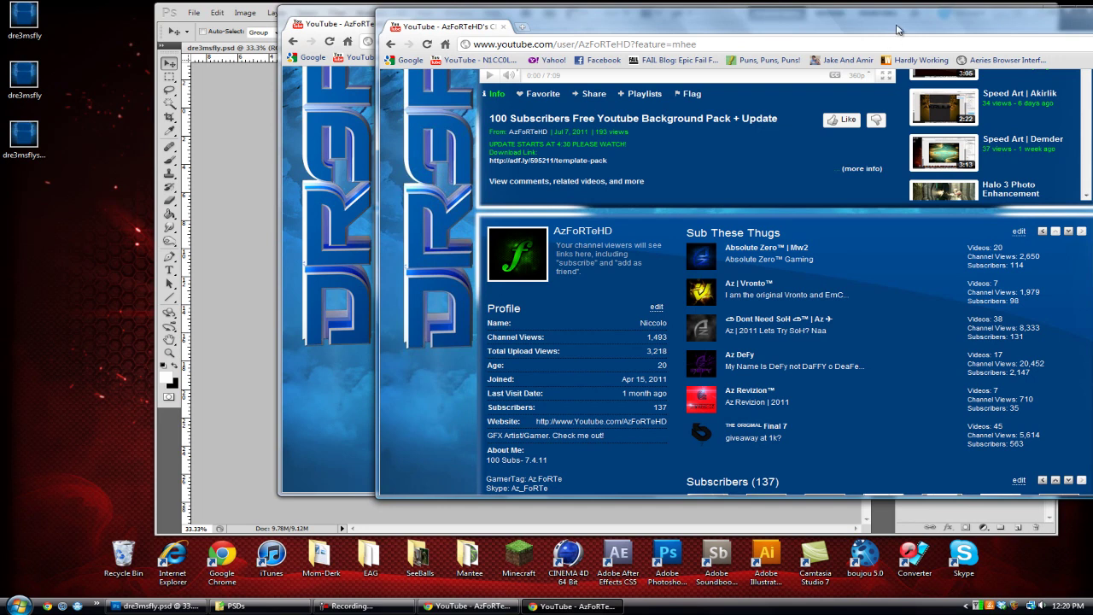
left_click_drag(896, 30, 626, 79)
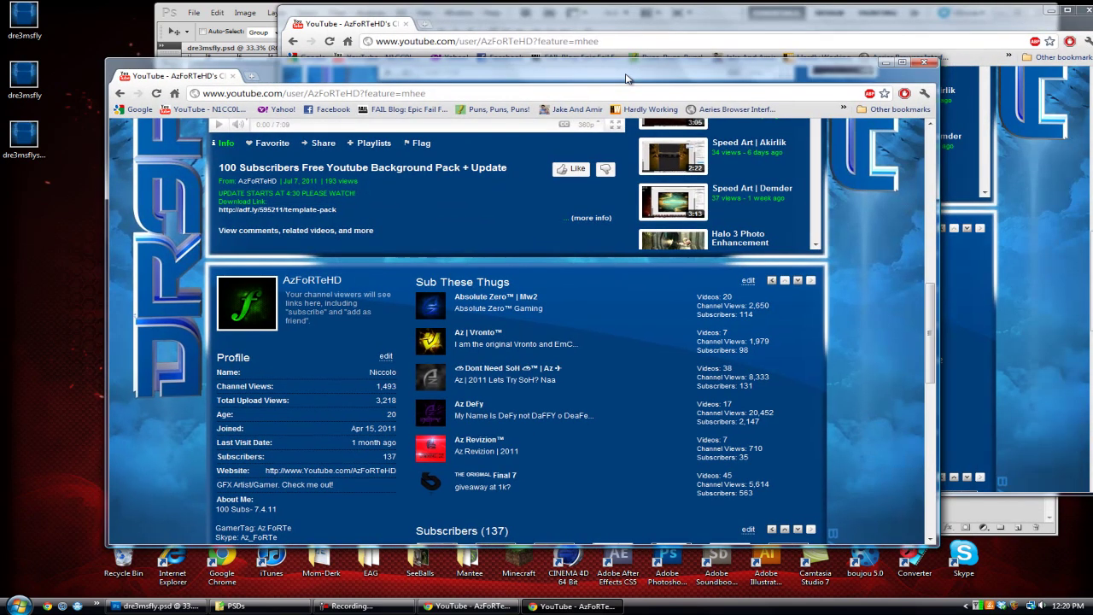
left_click(902, 64)
- Restore the channel window to a smaller size and maximize it again
scroll(944, 433, "up", 5)
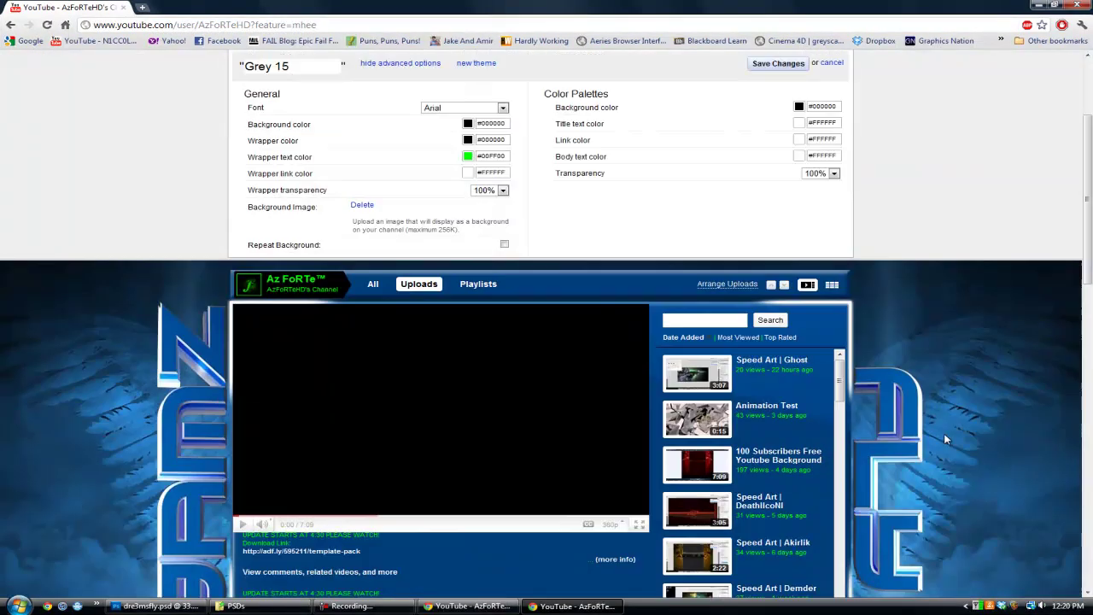
scroll(982, 326, "down", 3)
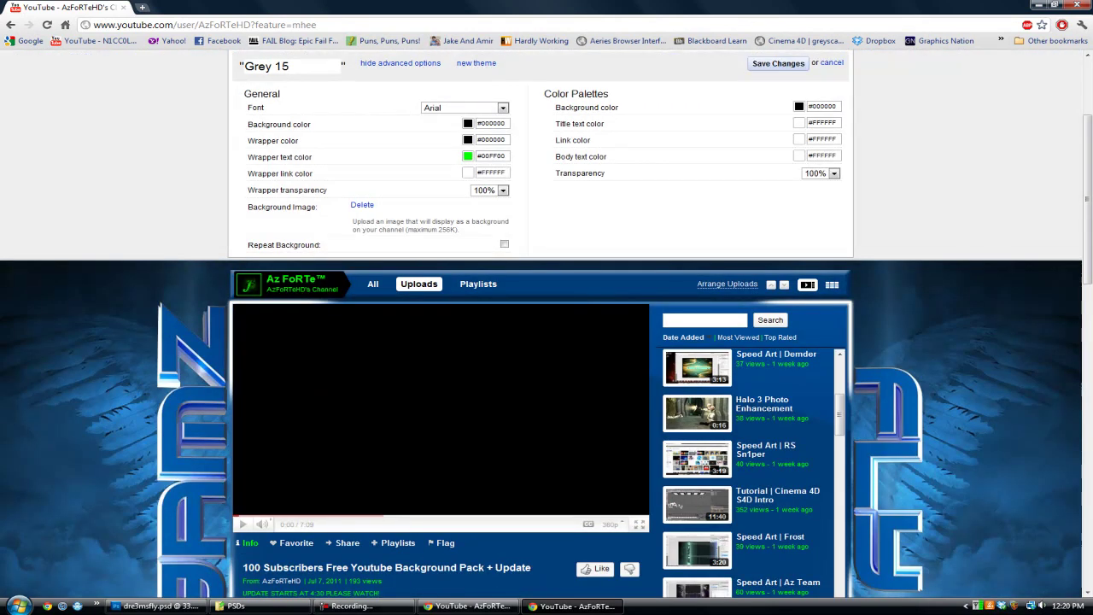
left_click(1056, 4)
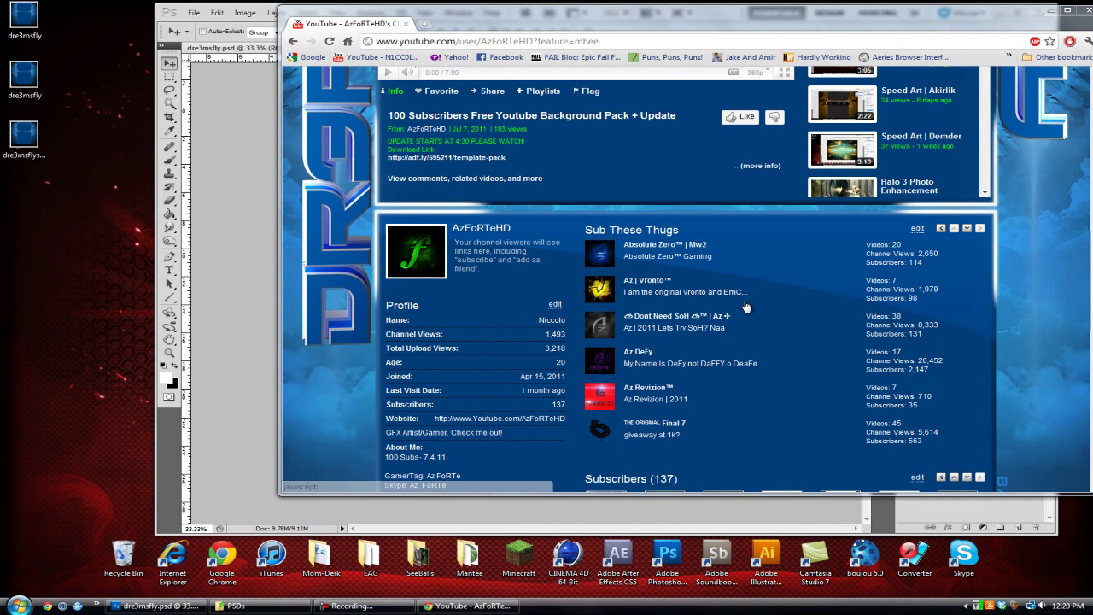
left_click(1067, 10)
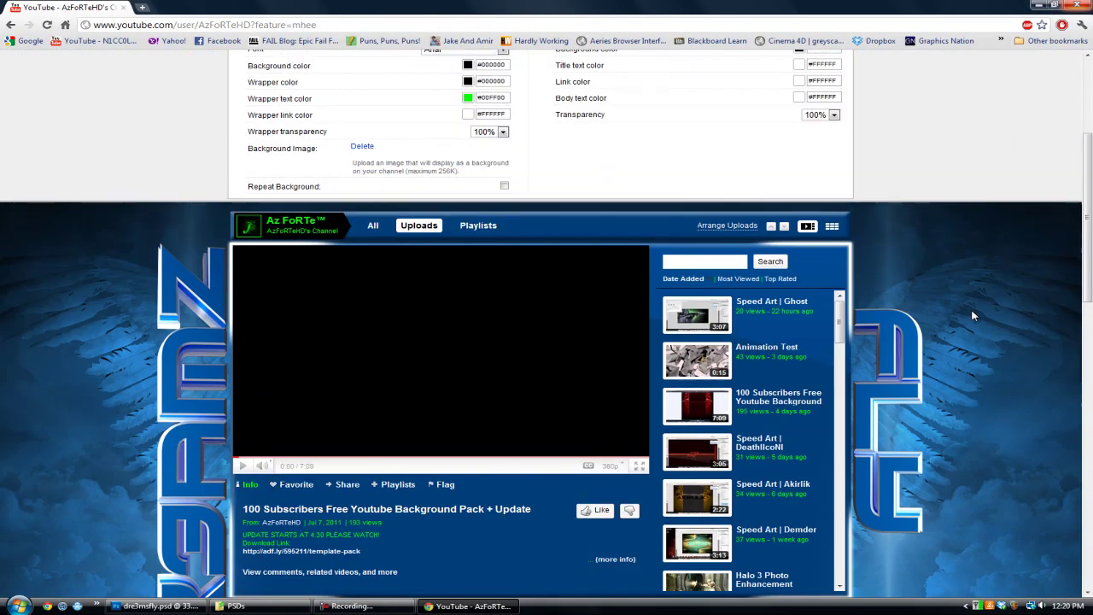
- Scroll up past Themes and Colors and go to the YouTube home page
scroll(972, 316, "up", 1)
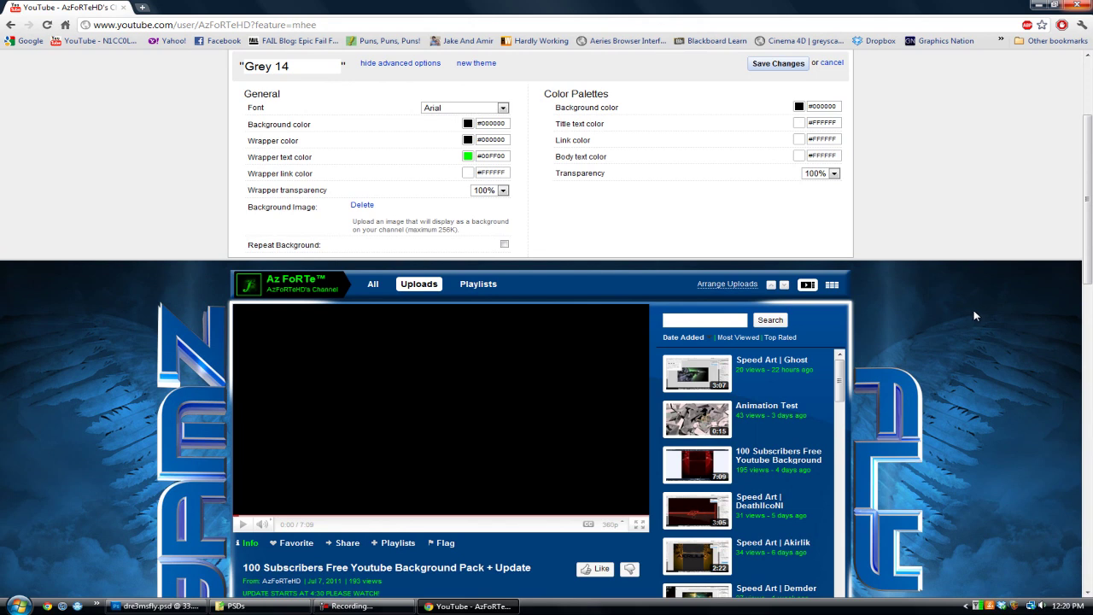
scroll(974, 311, "up", 2)
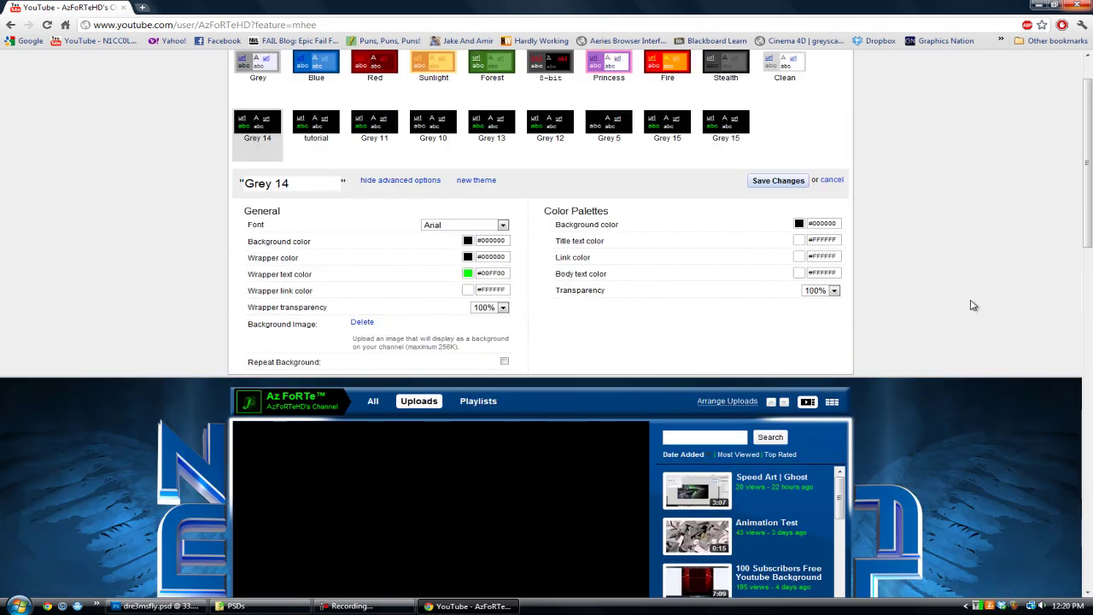
scroll(972, 305, "up", 1)
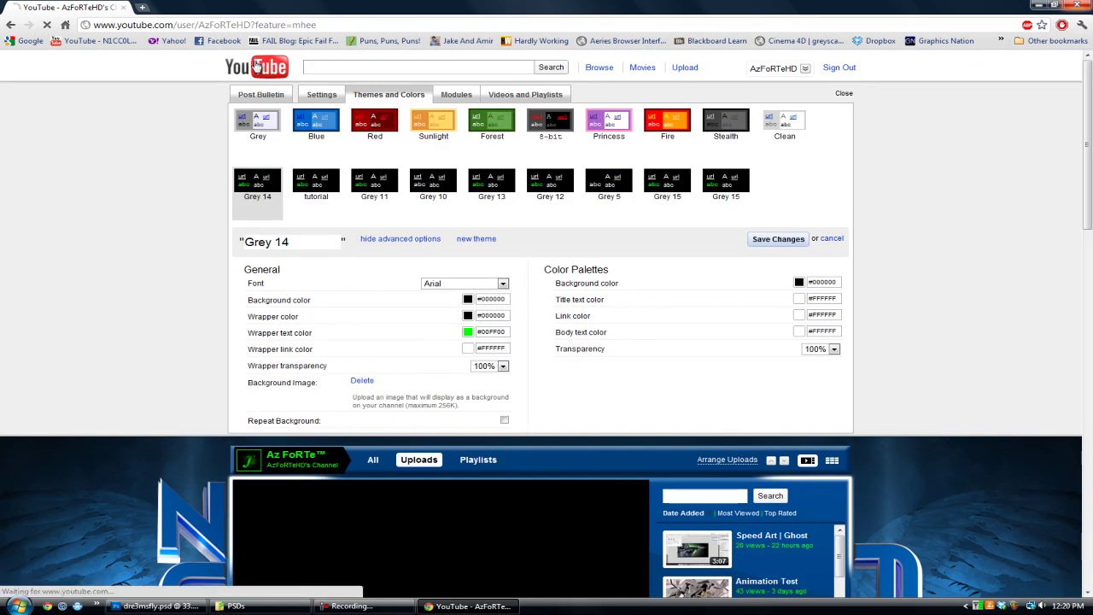
left_click(258, 65)
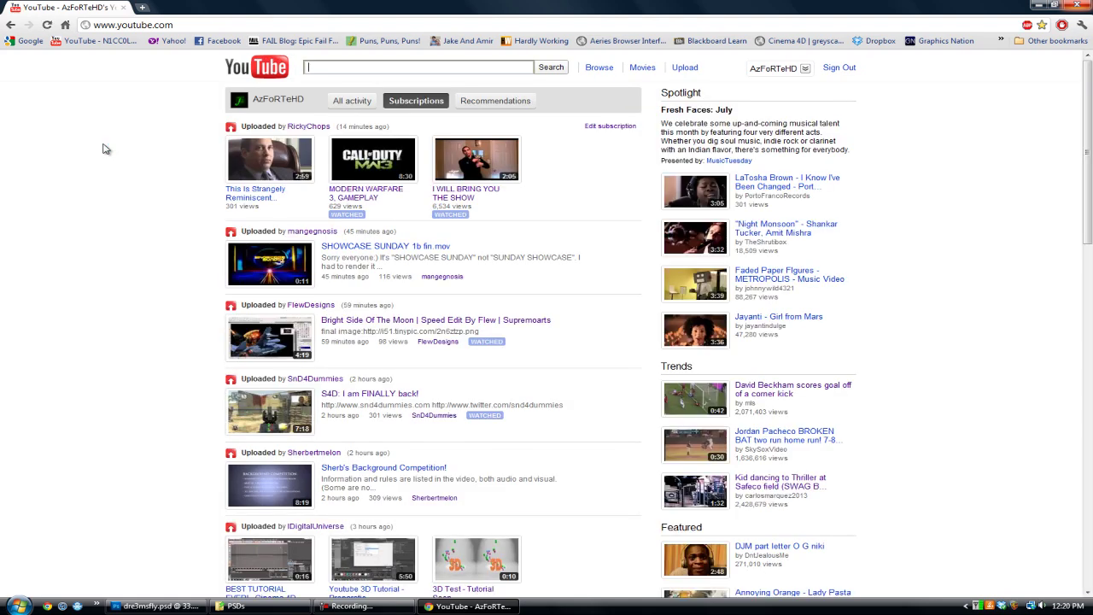
scroll(105, 148, "down", 2)
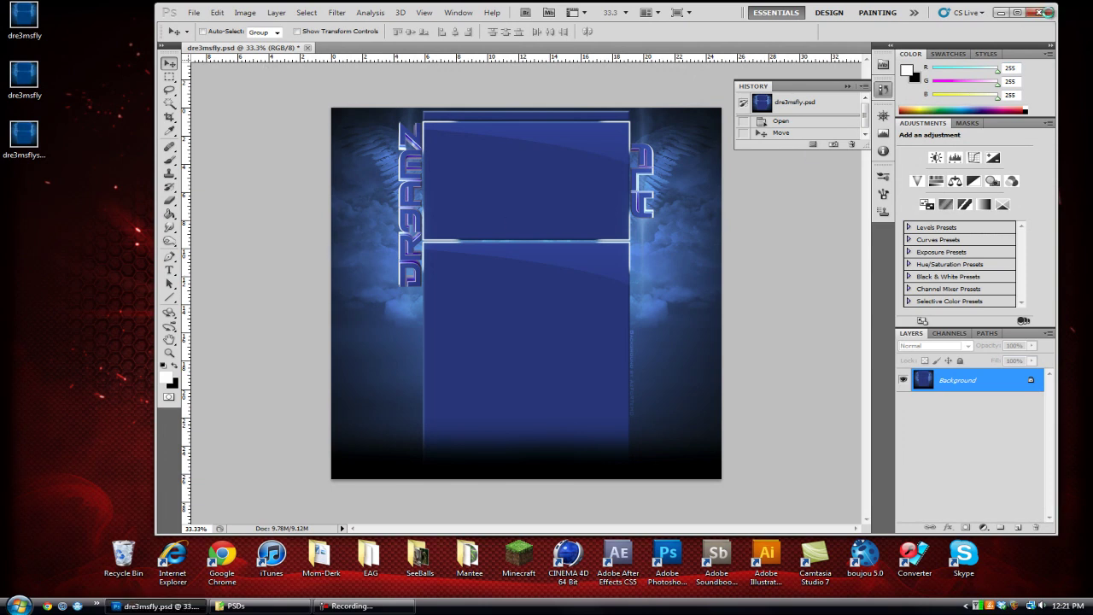
- Close the background PSD without saving changes and quit Photoshop
left_click(1039, 12)
left_click(572, 227)
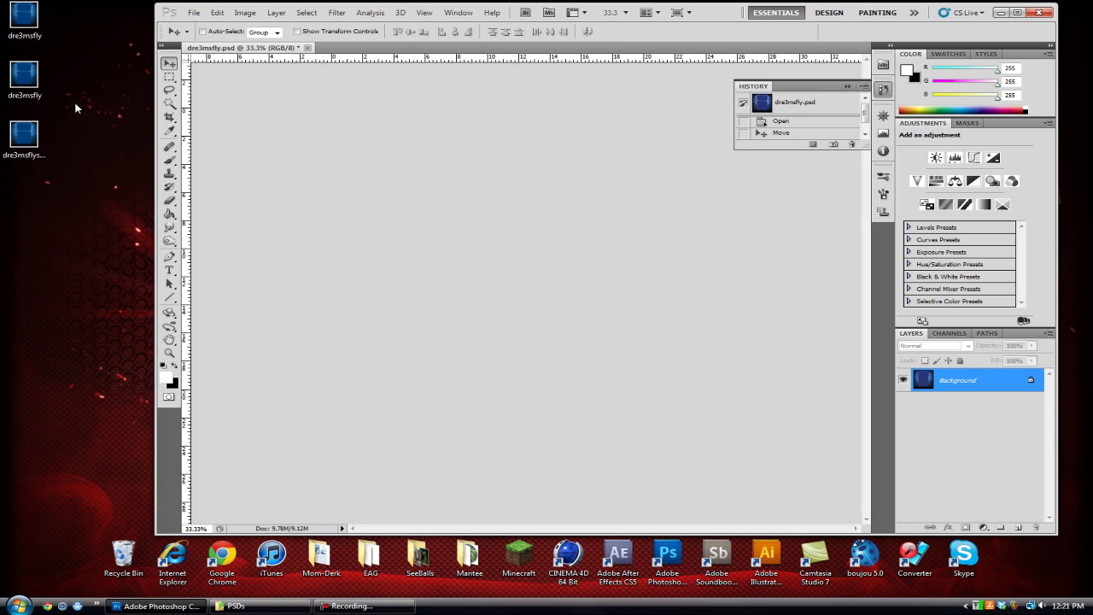
key("ctrl+q")
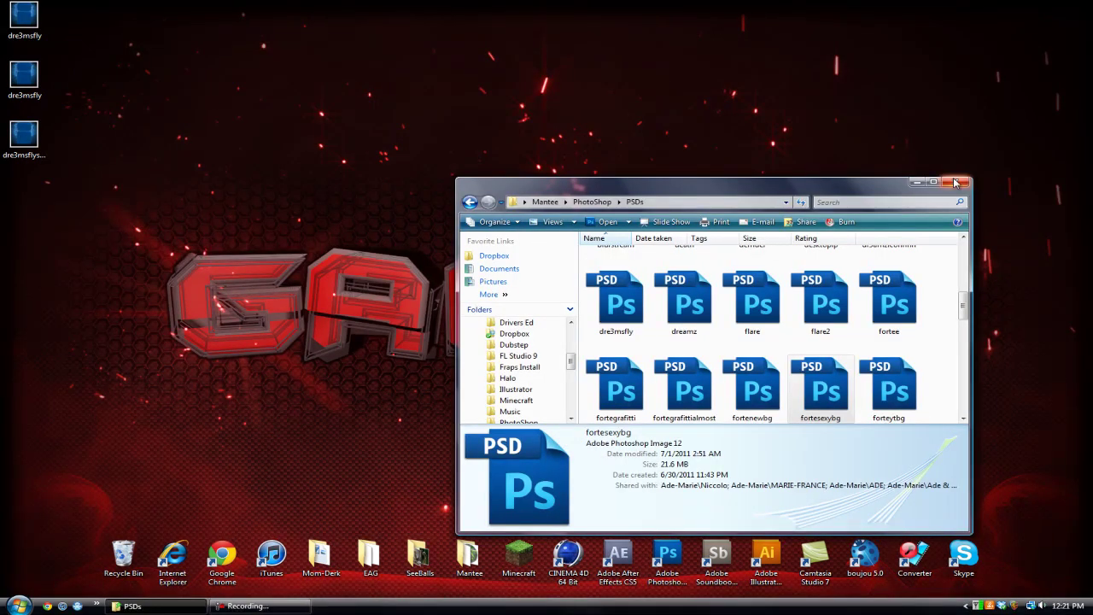
- Close the PSDs folder window and cancel the Photoshop crash notice
left_click(955, 182)
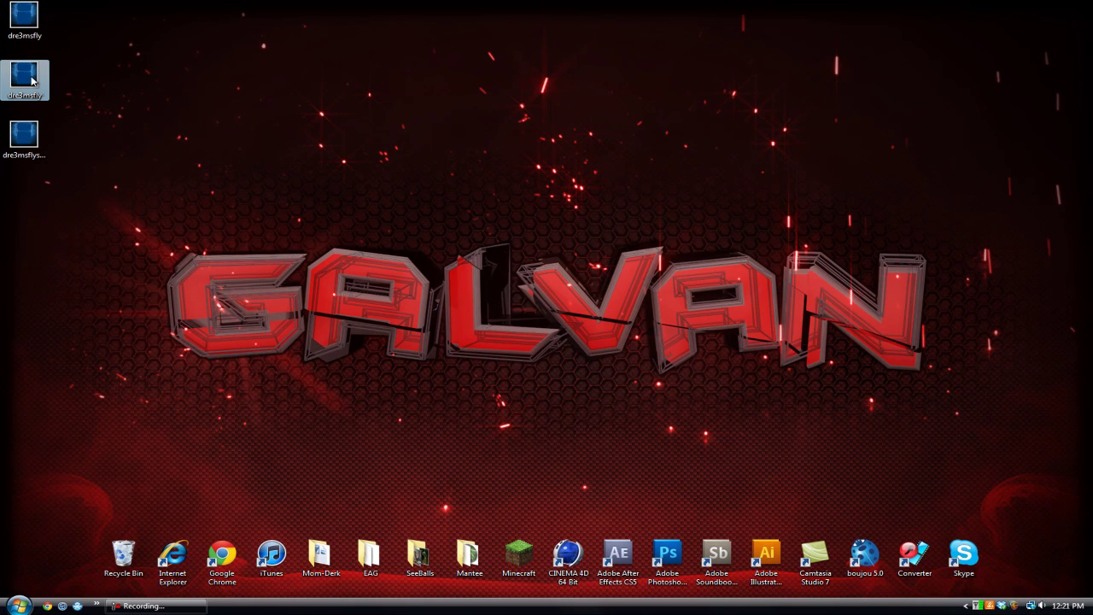
left_click(17, 139)
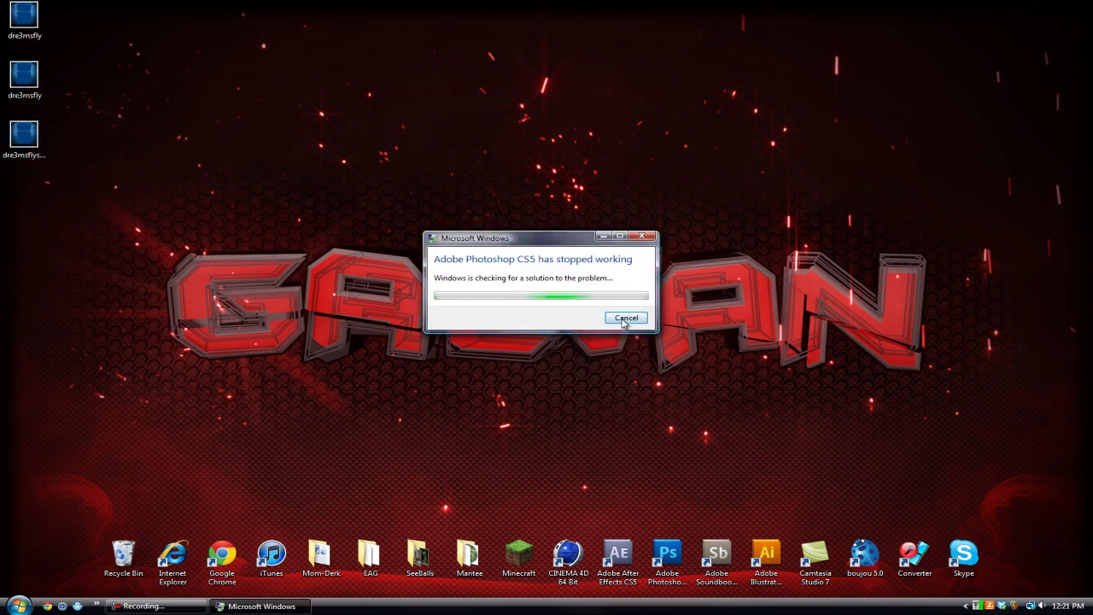
left_click(626, 317)
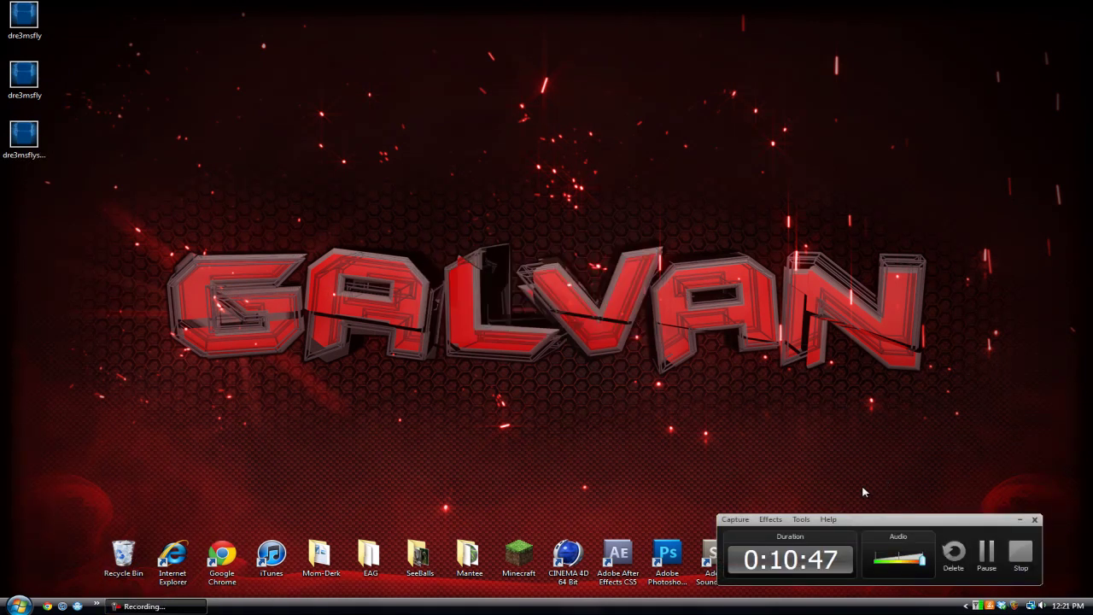
- Reposition the Camtasia Recorder panel from the bottom-right corner to the upper centre, adjusting it slightly
left_click_drag(869, 524, 527, 272)
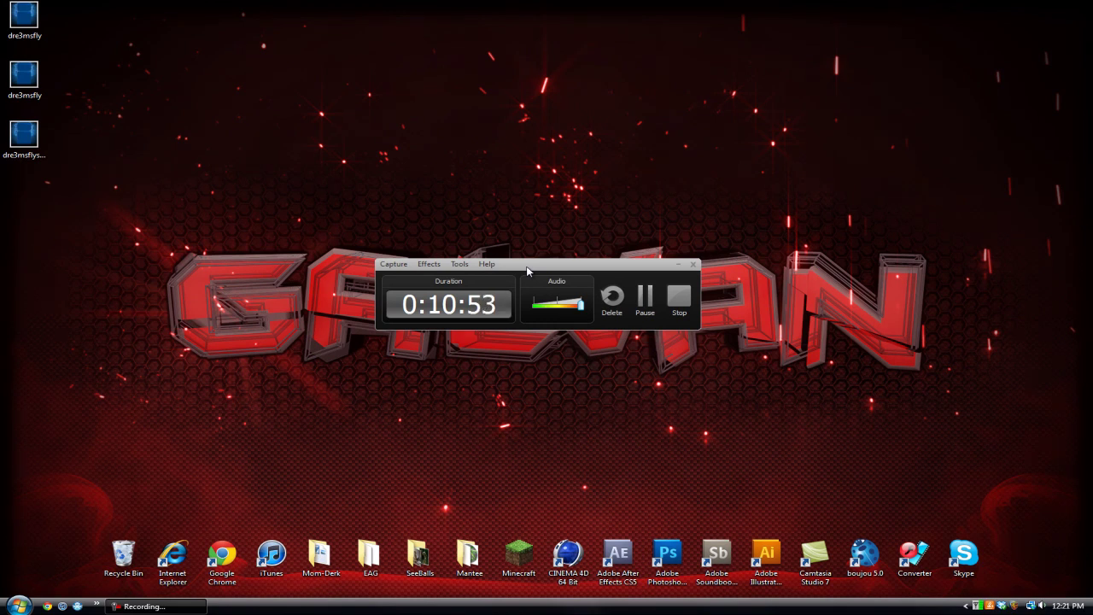
mouse_move(589, 272)
left_mouse_down()
mouse_move(590, 292)
mouse_move(589, 281)
left_mouse_up()
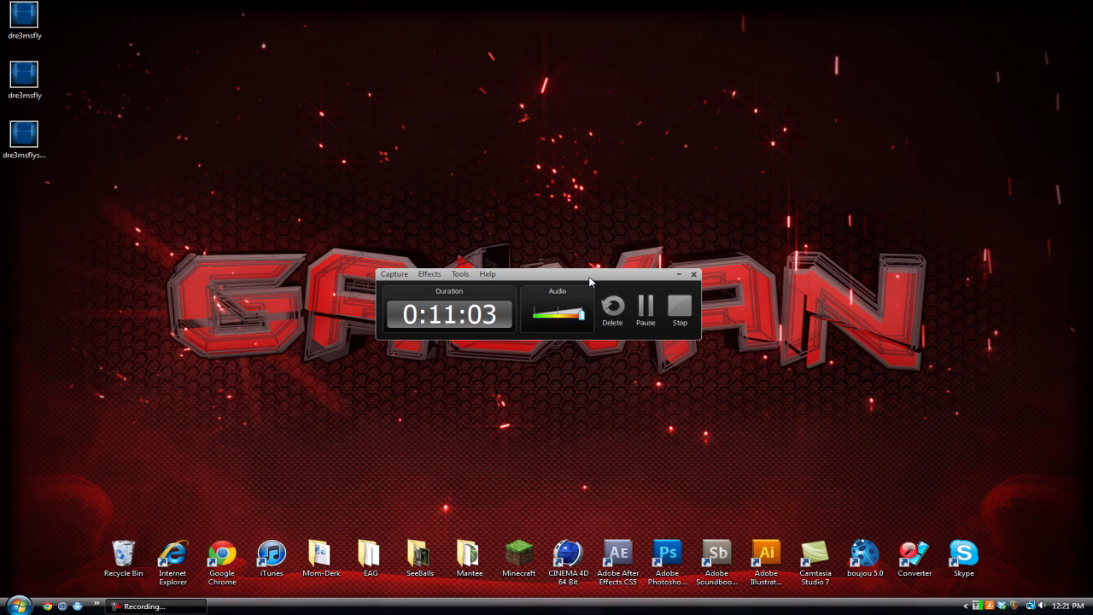
left_click_drag(589, 281, 429, 187)
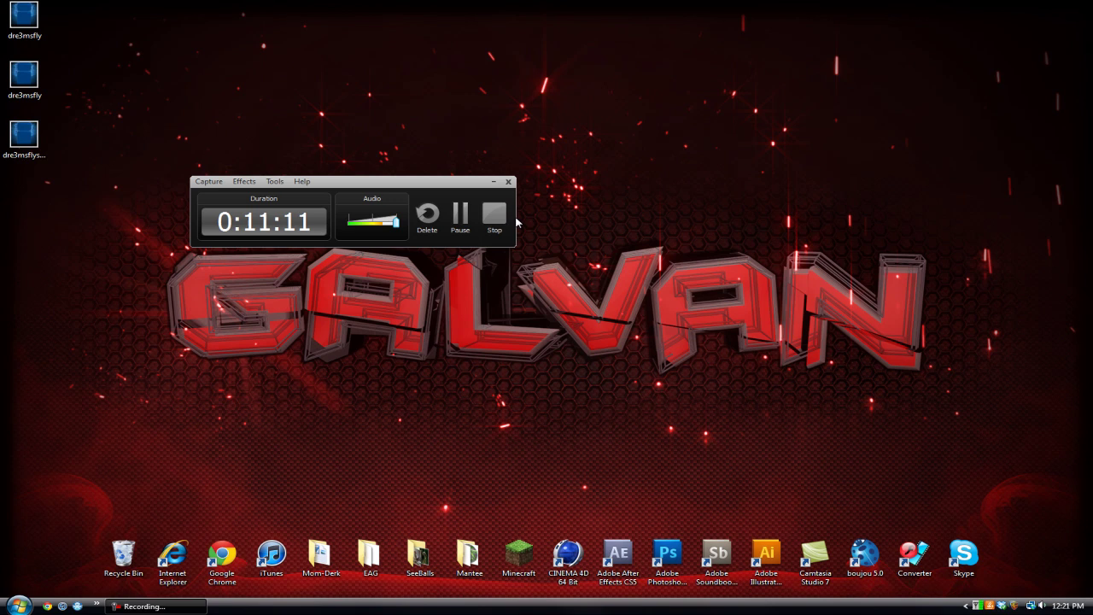
left_click_drag(434, 183, 603, 174)
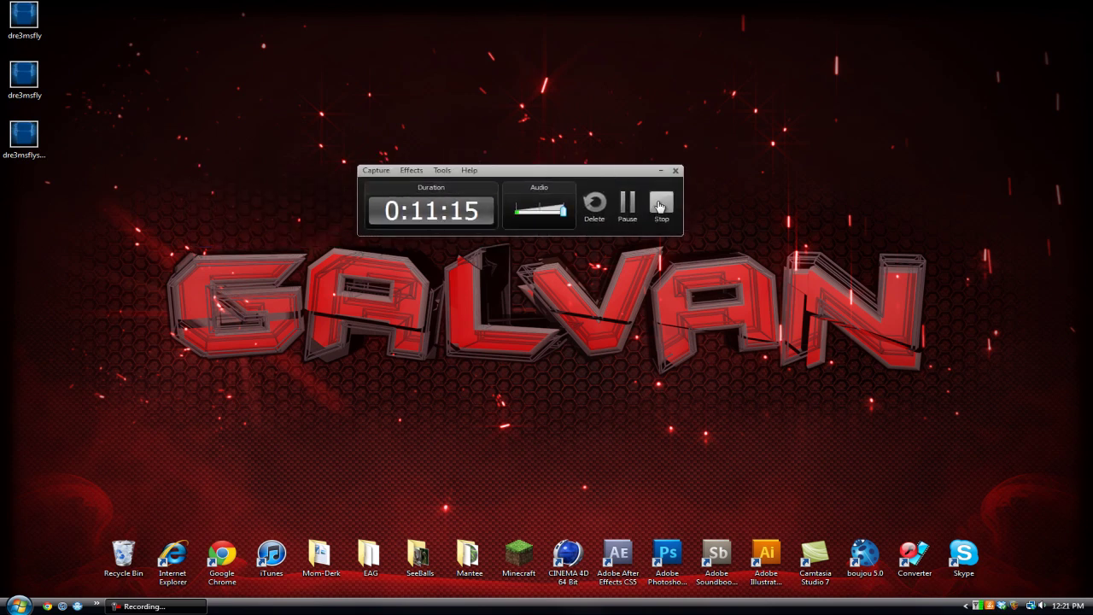